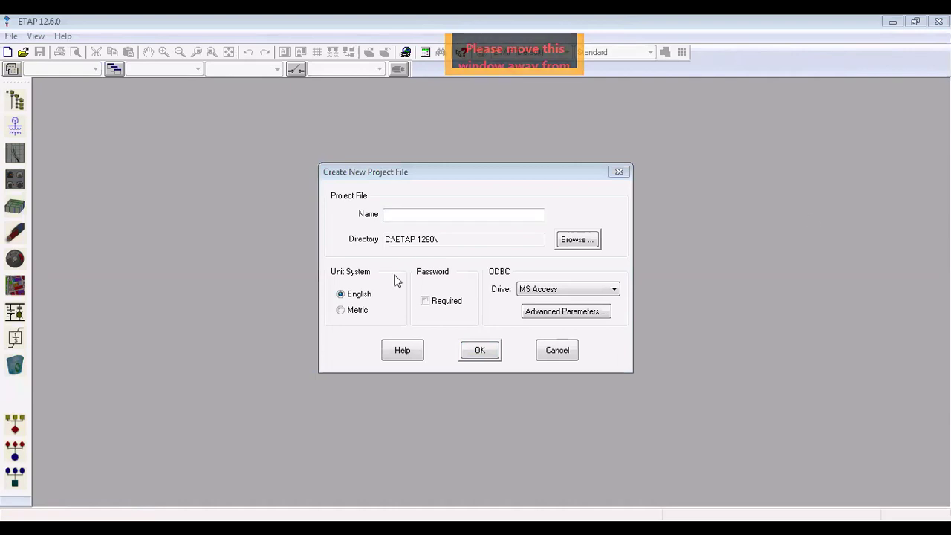
Step: Create a project named "single line diagram" with the default user information and maximize its one-line diagram window
click(407, 215)
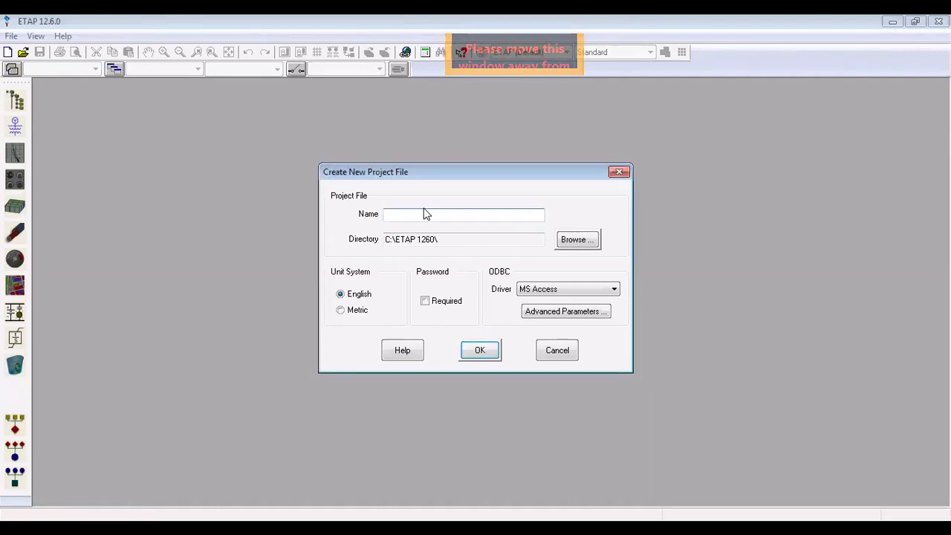
text(single line diagram)
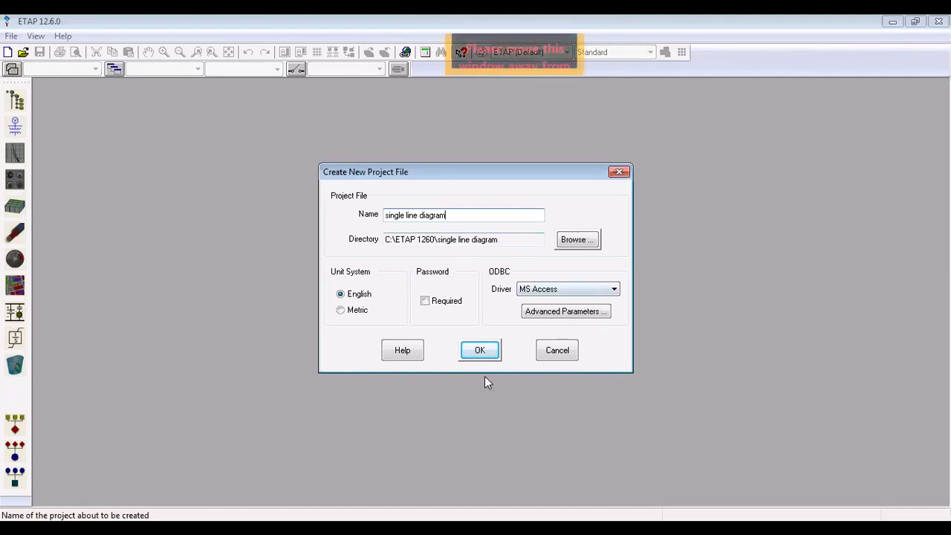
click(480, 353)
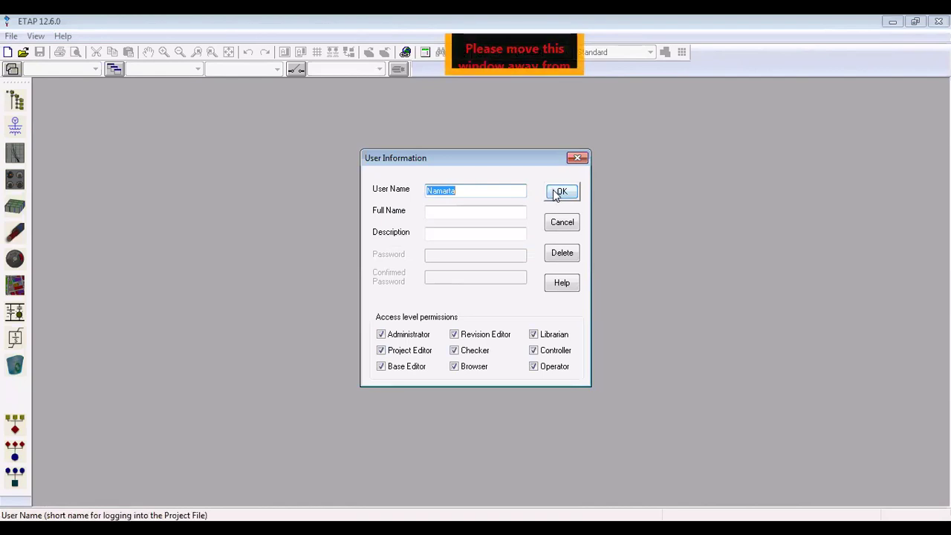
click(559, 192)
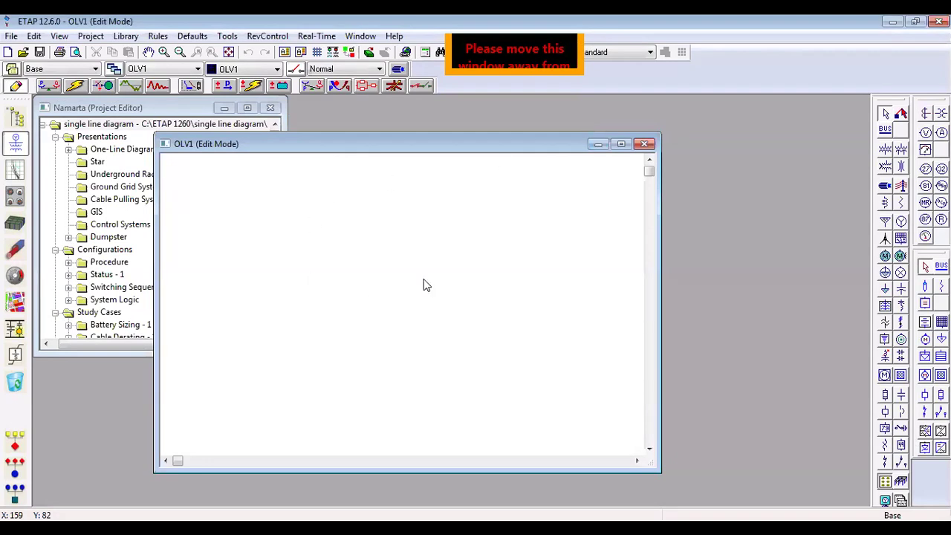
click(621, 145)
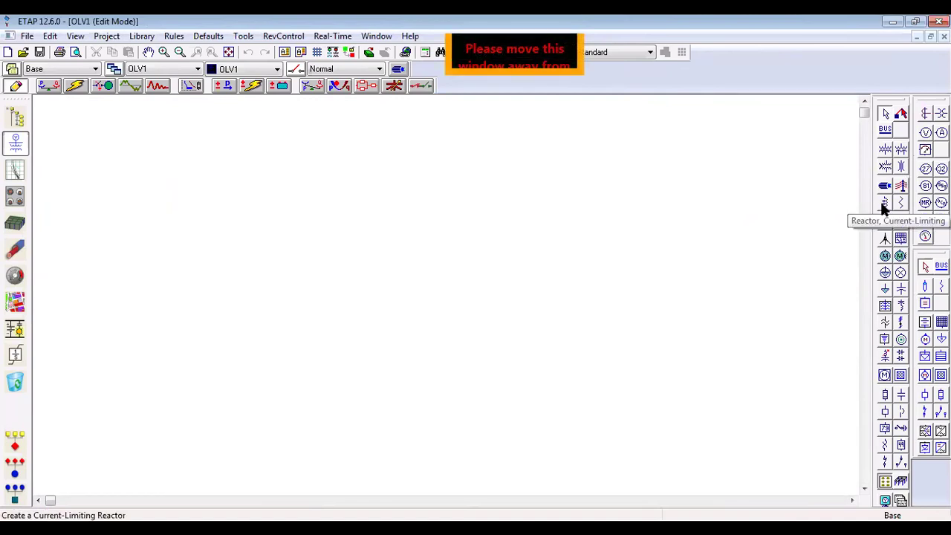
Step: Place three buses side by side in a row in the upper part of the one-line diagram
click(885, 131)
click(149, 212)
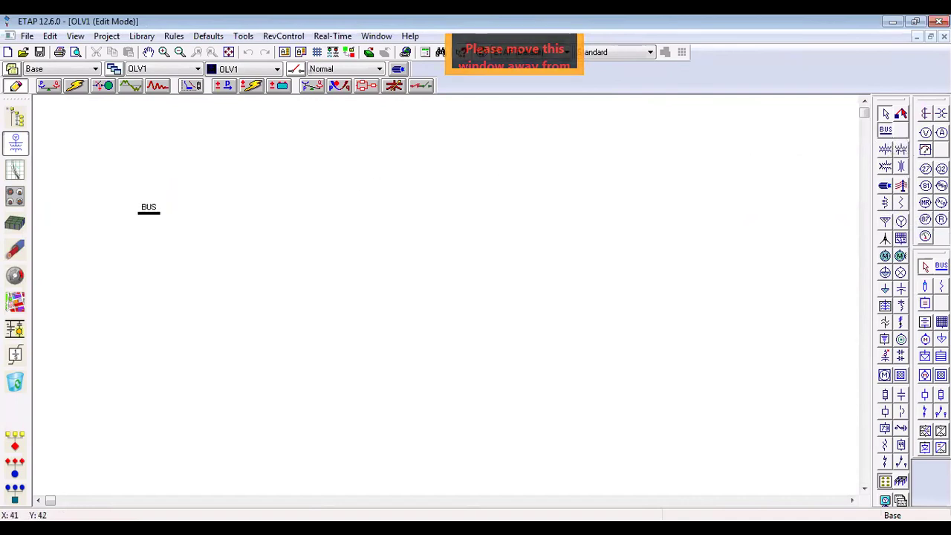
click(885, 131)
click(225, 210)
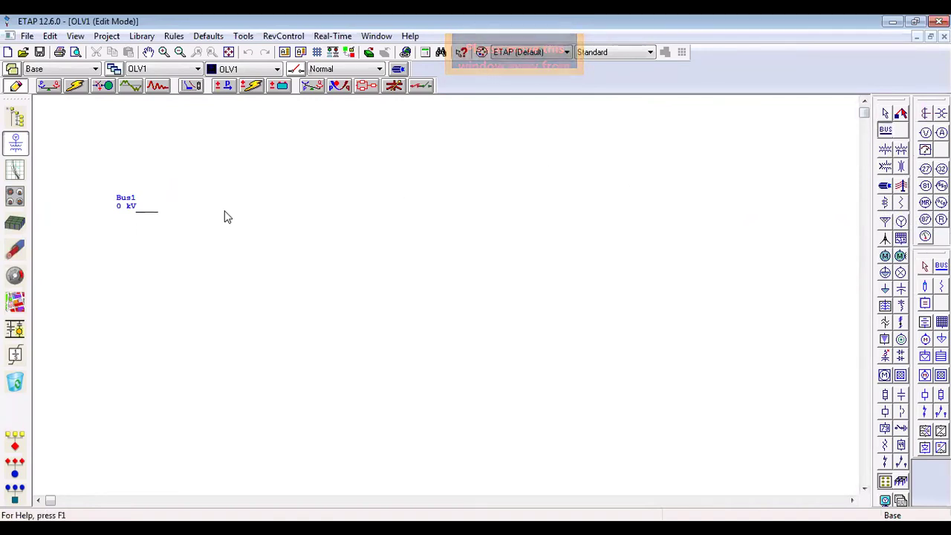
click(886, 130)
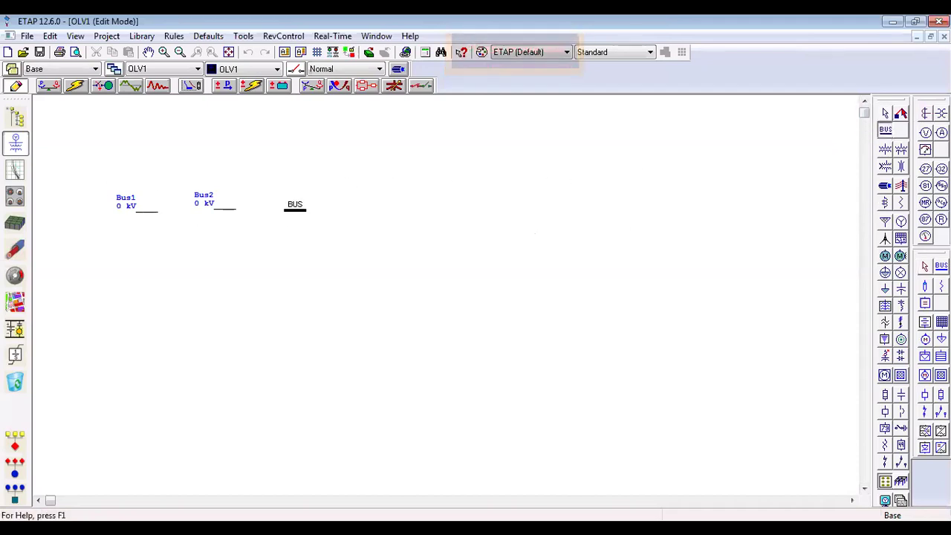
click(295, 211)
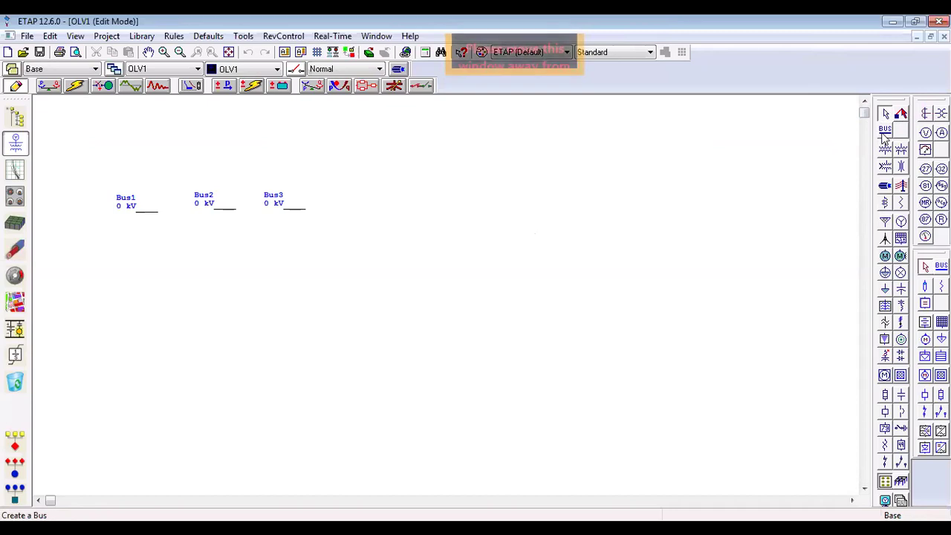
Step: Place three more buses in a second row, one below each bus of the upper row
click(886, 130)
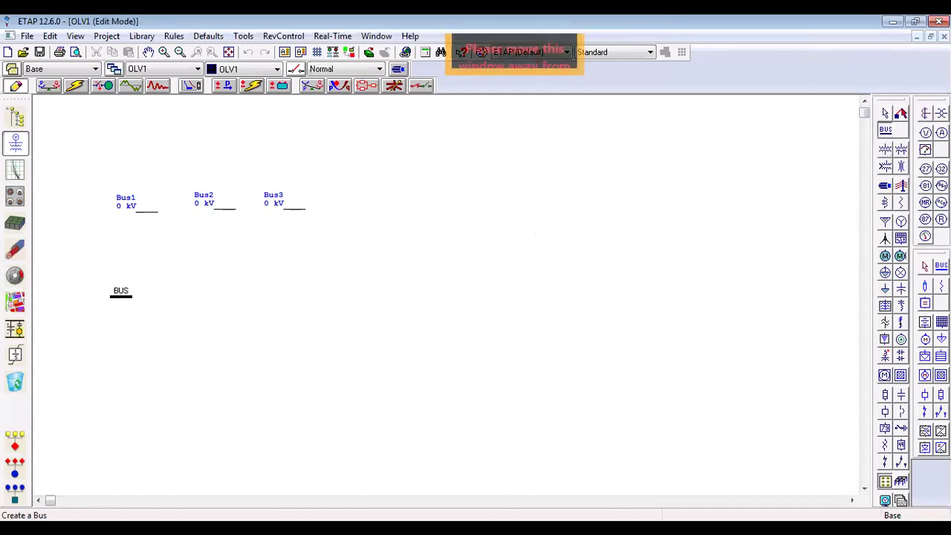
click(136, 284)
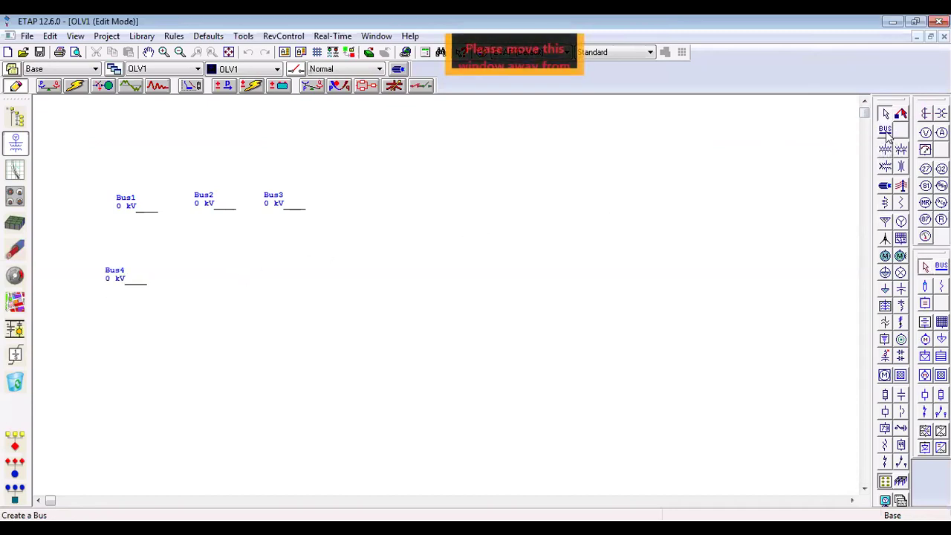
click(885, 130)
click(217, 280)
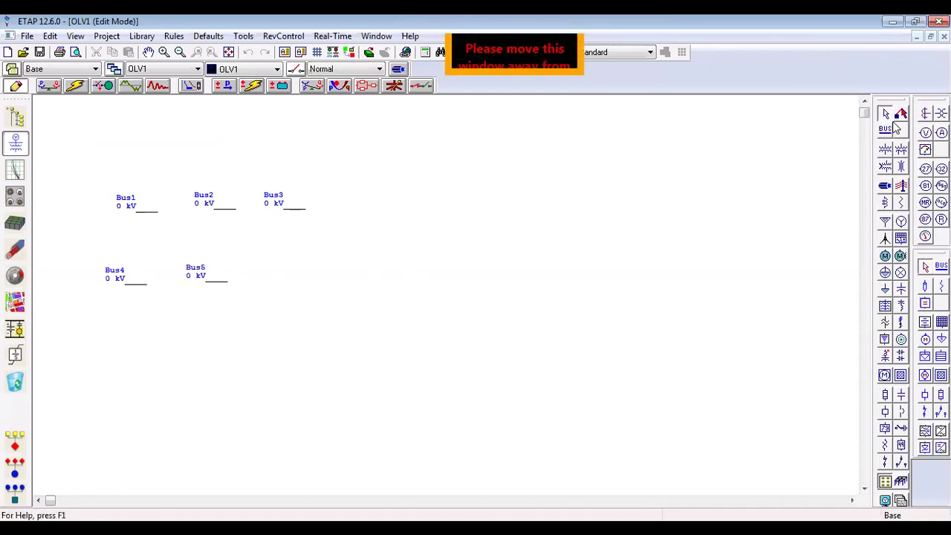
click(886, 130)
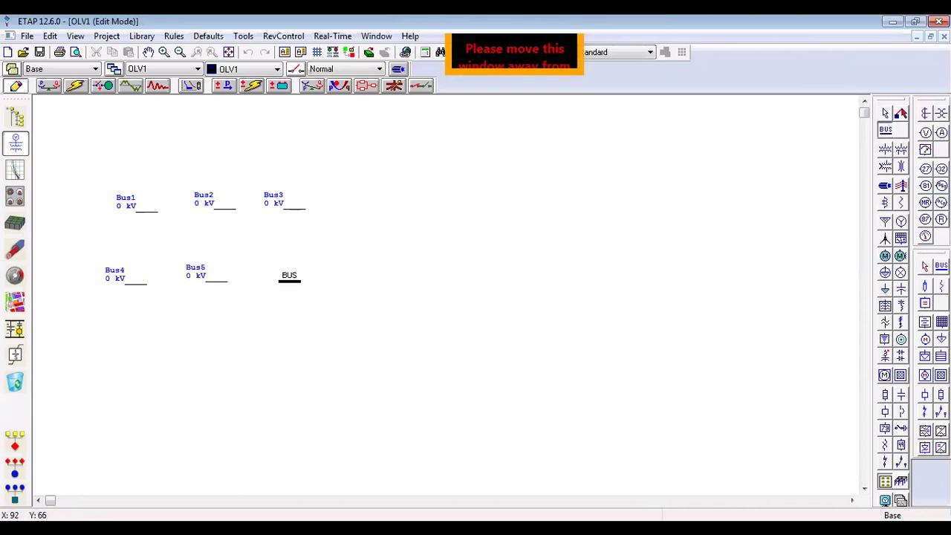
key(Escape)
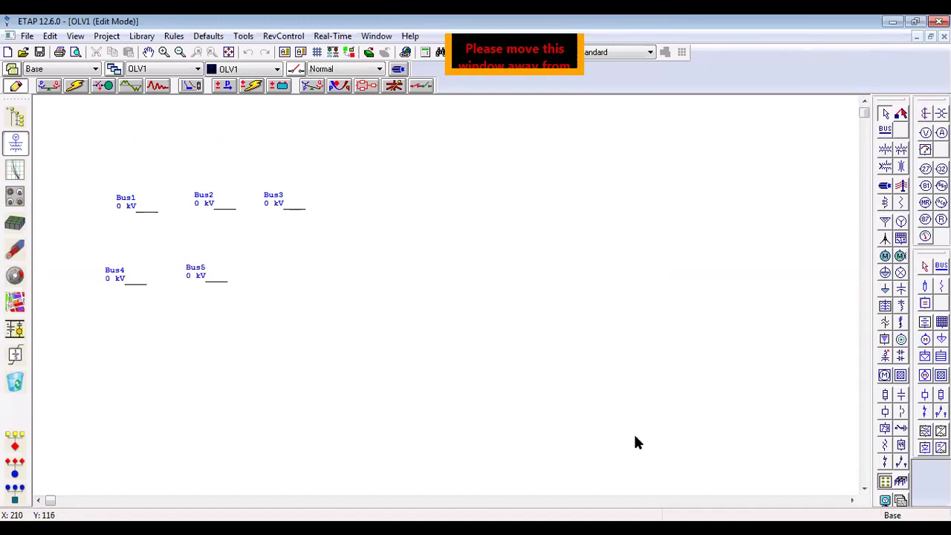
Step: Place three synchronous generators, one above each of Bus1, Bus2 and Bus3
click(901, 223)
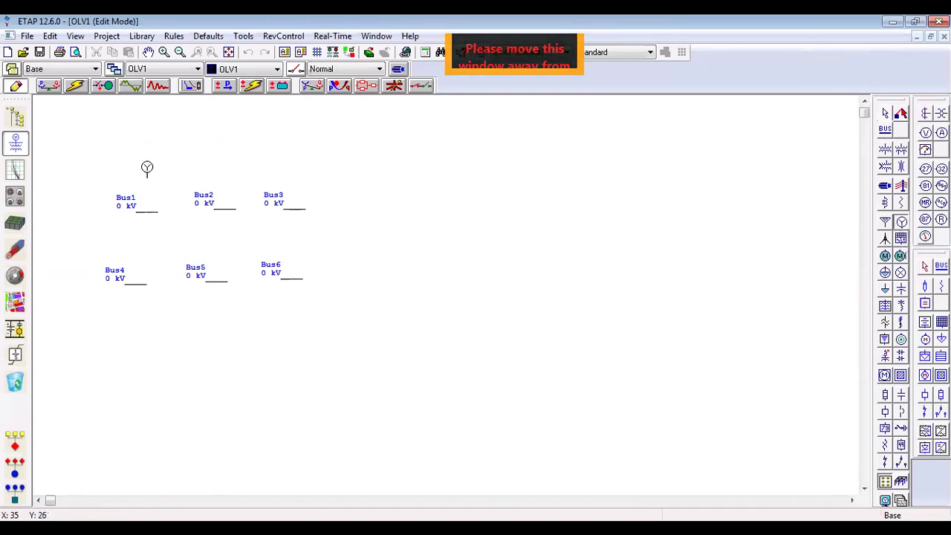
key(Escape)
click(148, 174)
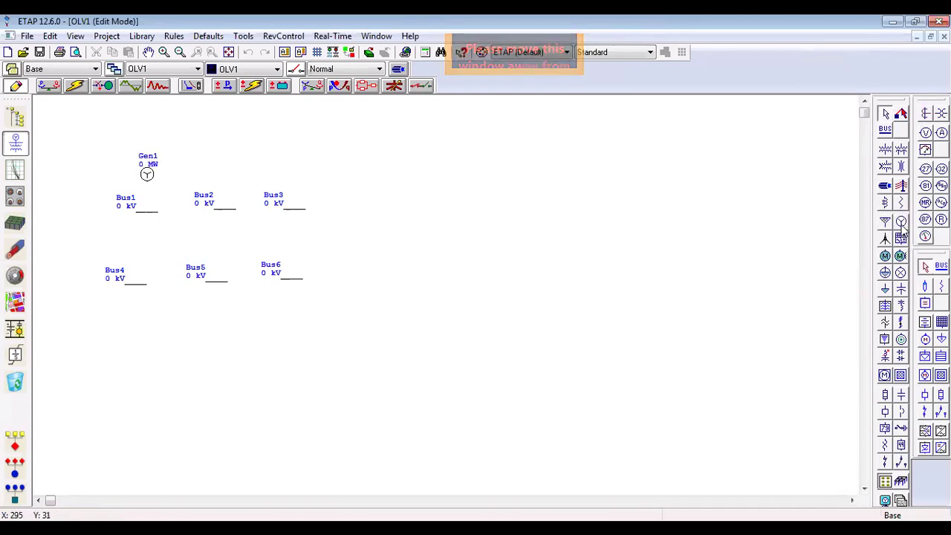
click(220, 172)
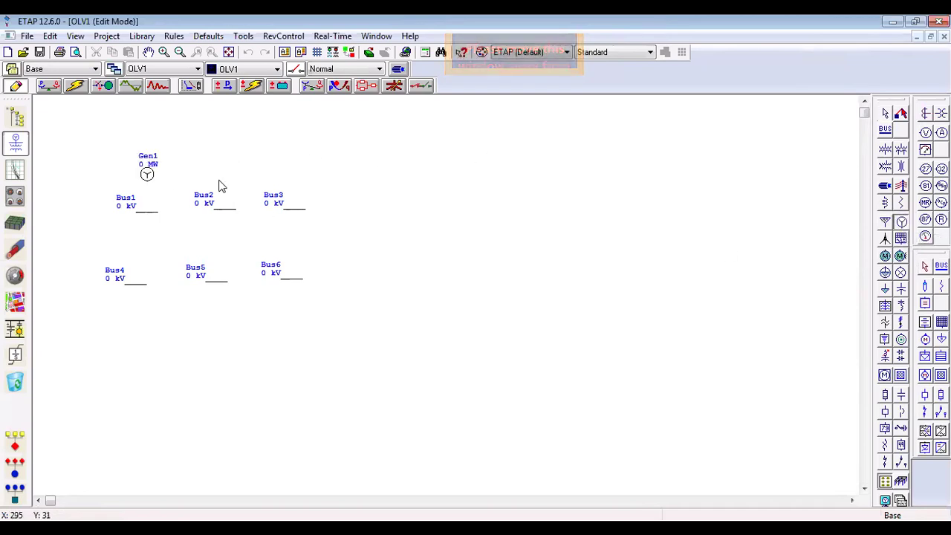
click(901, 222)
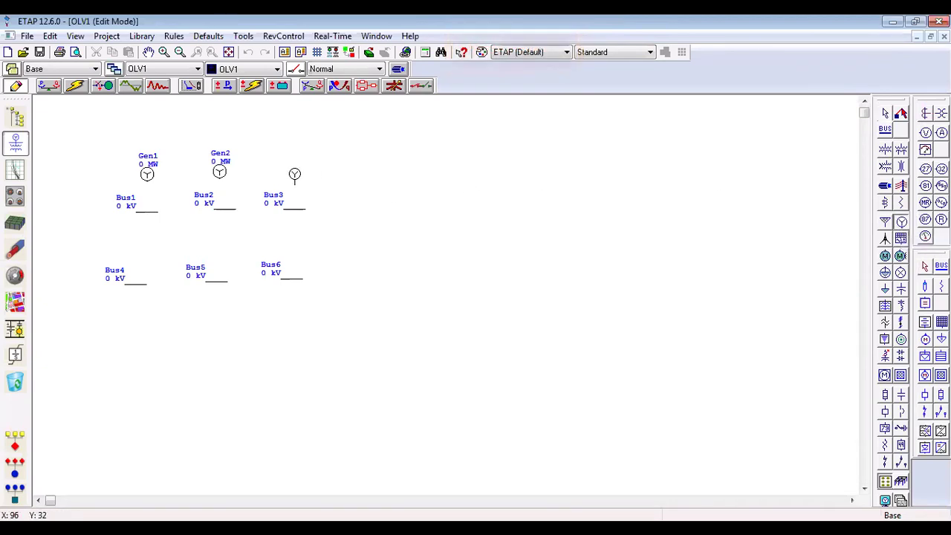
click(290, 173)
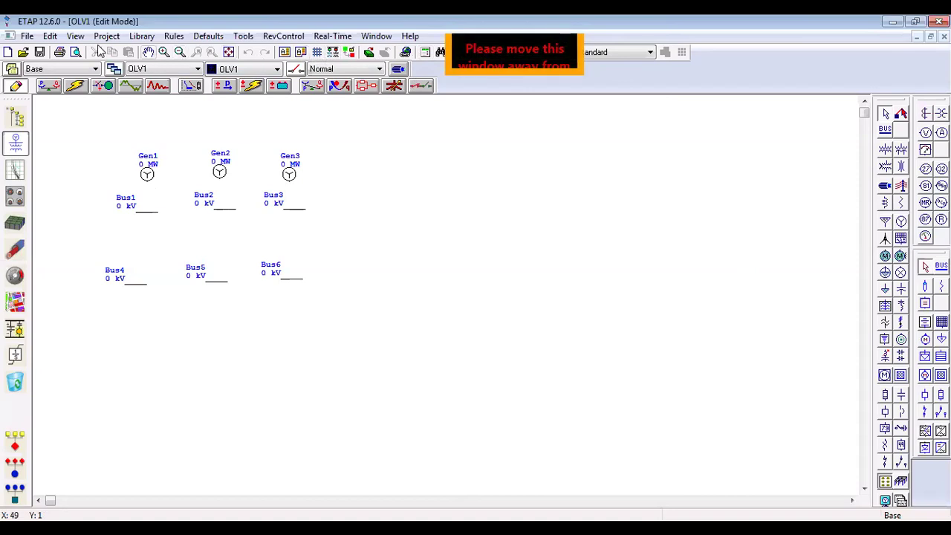
Step: Show the diagram grid and align Gen1, Bus1 and Bus4 in one column along a vertical grid line
click(75, 36)
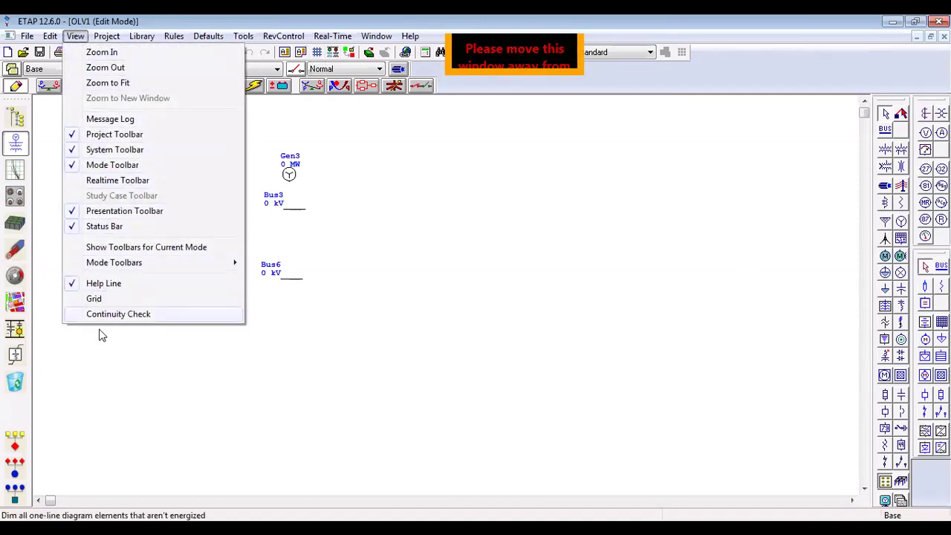
click(110, 299)
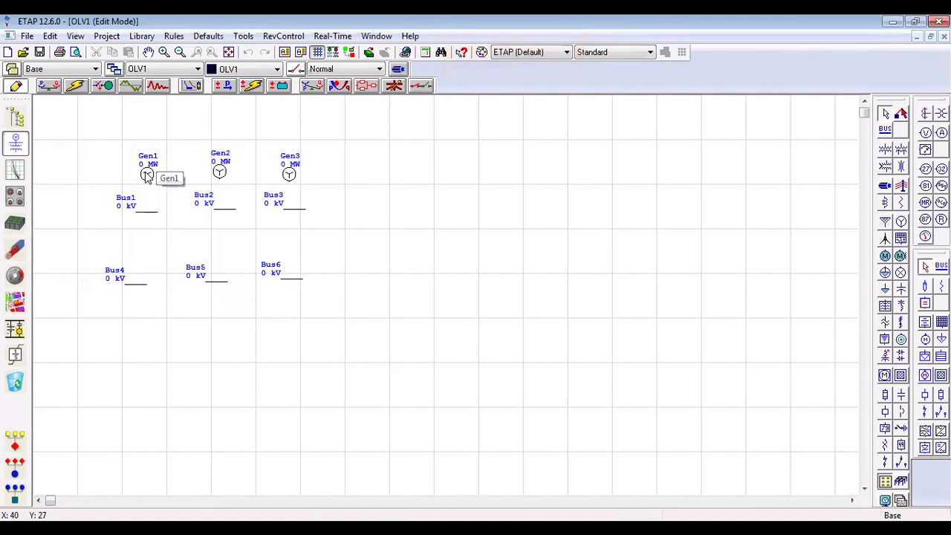
drag(147, 174, 122, 153)
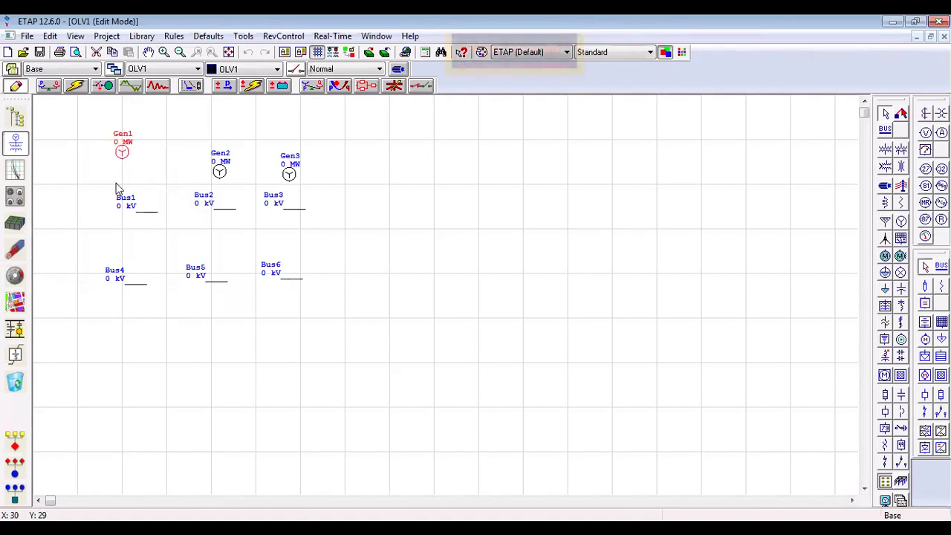
drag(143, 216, 117, 196)
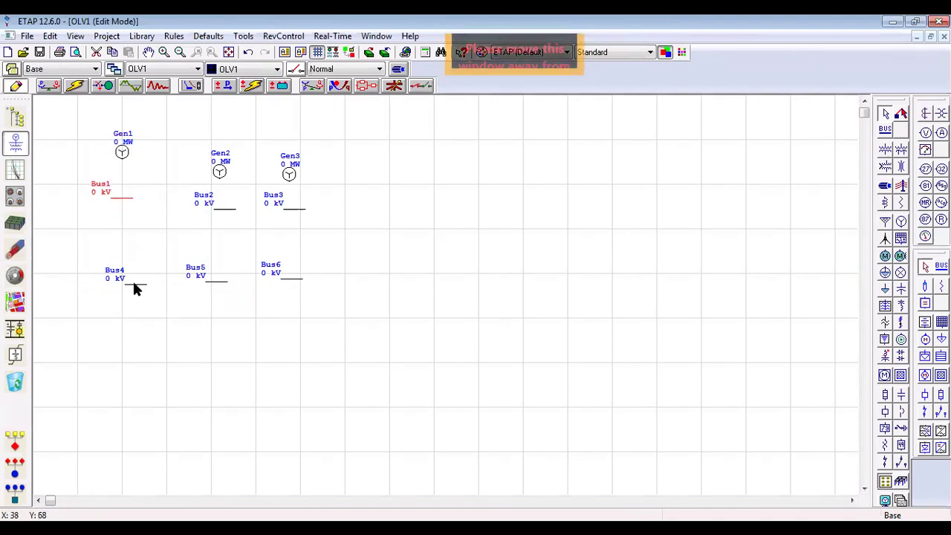
drag(134, 288, 121, 267)
Step: Align Gen2, Bus2 and Bus5, and Gen3, Bus3 and Bus6, in two columns level with the first column
drag(220, 171, 208, 153)
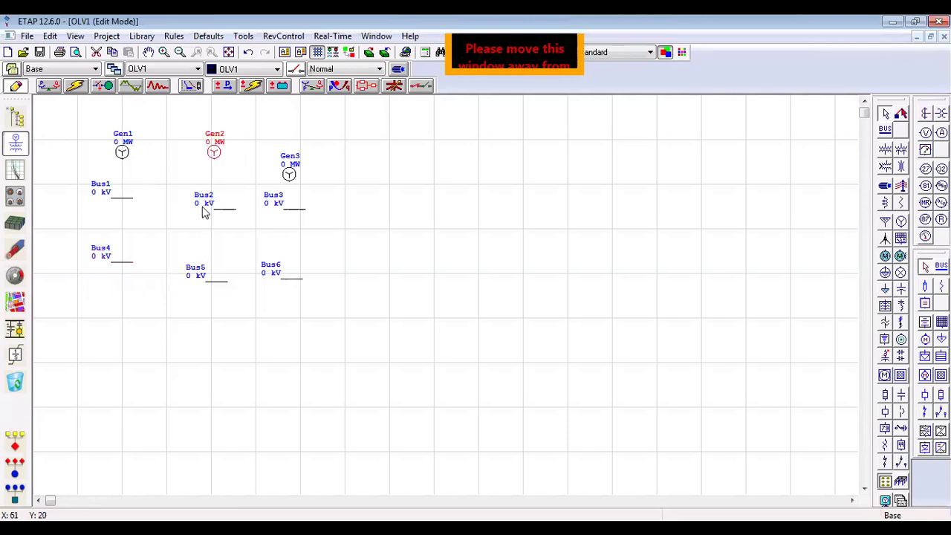
drag(219, 217, 207, 205)
drag(219, 287, 218, 273)
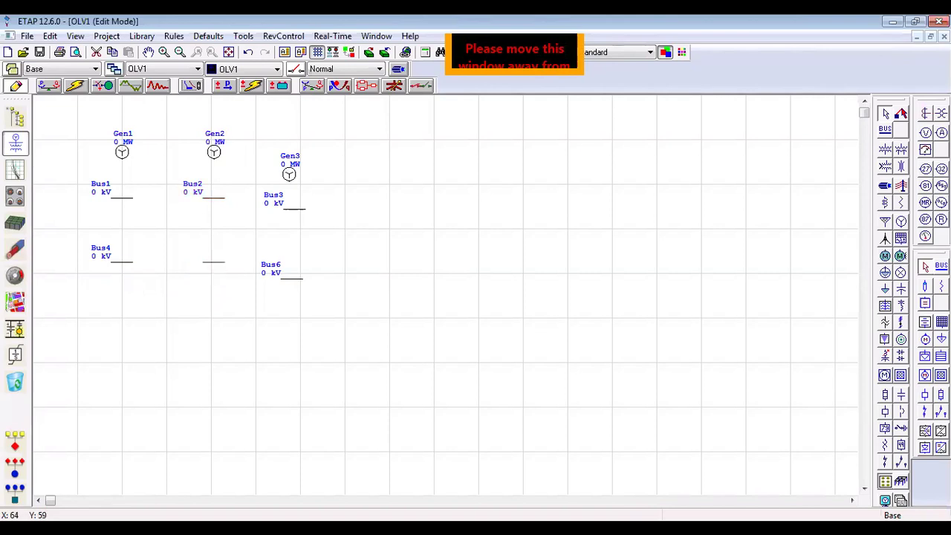
drag(289, 175, 300, 159)
mouse_move(297, 208)
mouse_down()
mouse_move(308, 199)
mouse_move(297, 209)
mouse_up()
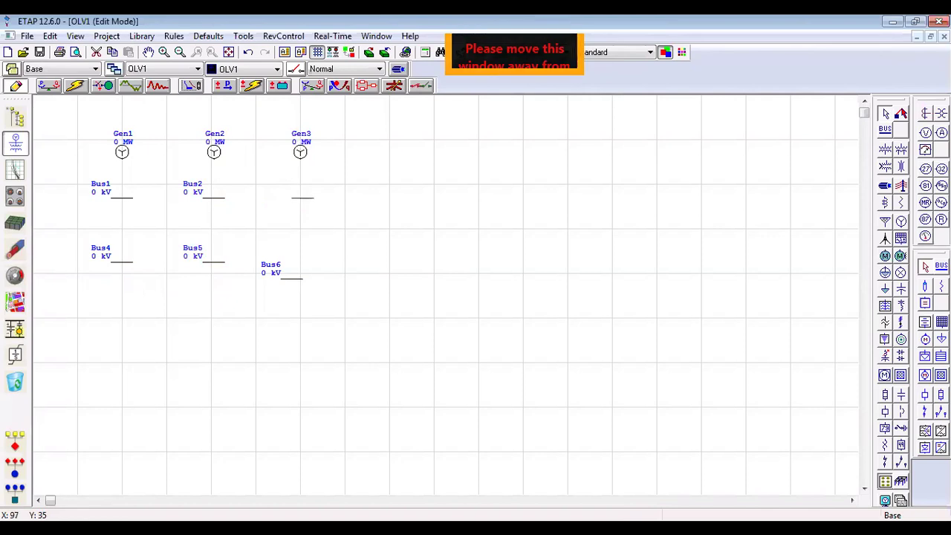
click(291, 278)
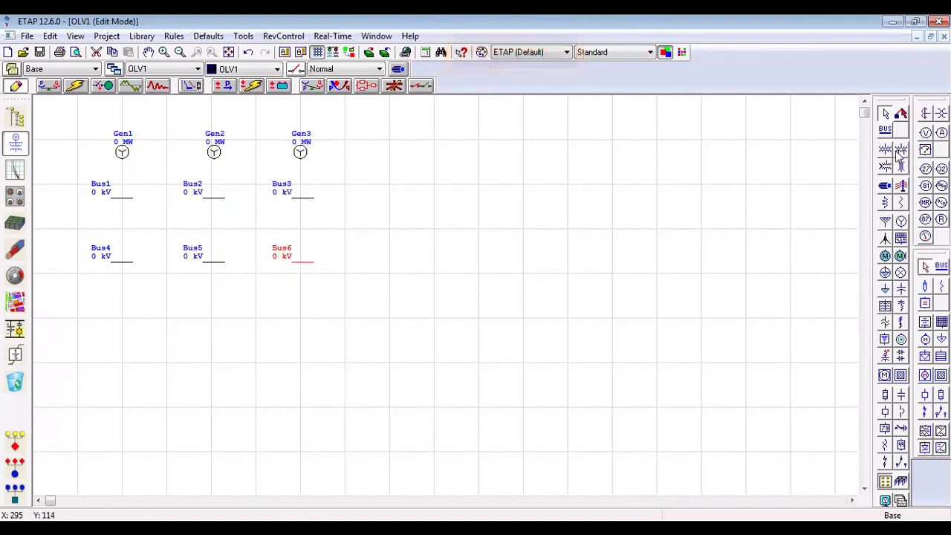
Step: Place a two-winding transformer between the upper and lower bus of each column, centring the first two on their columns
click(886, 151)
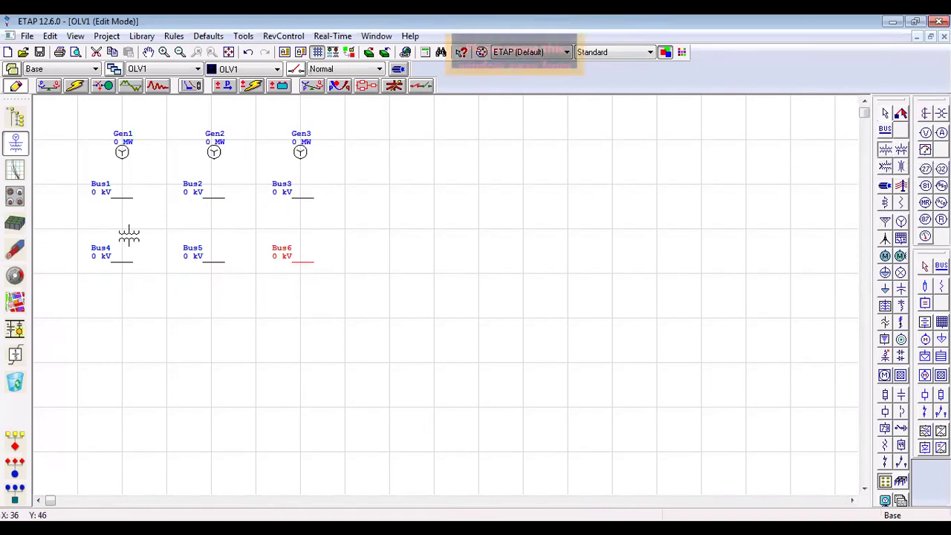
click(118, 228)
click(886, 151)
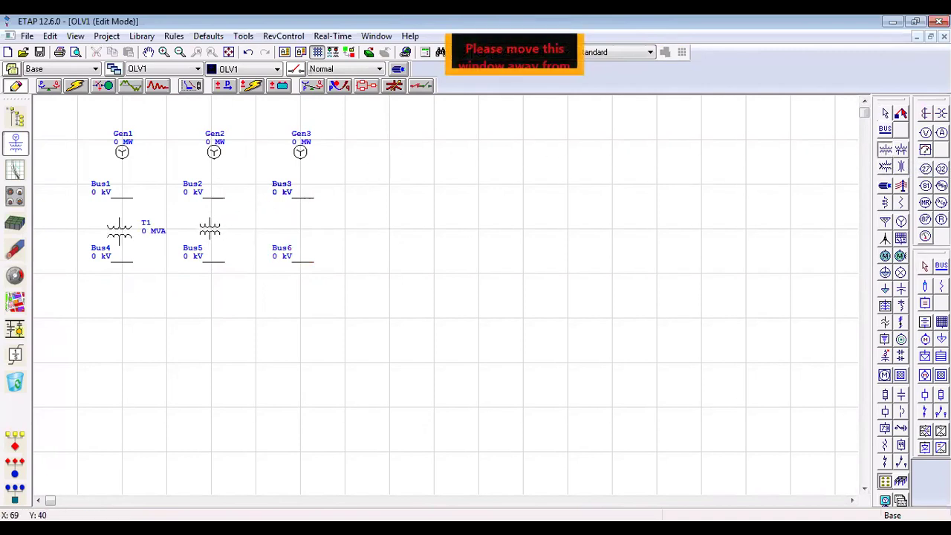
click(211, 223)
click(886, 151)
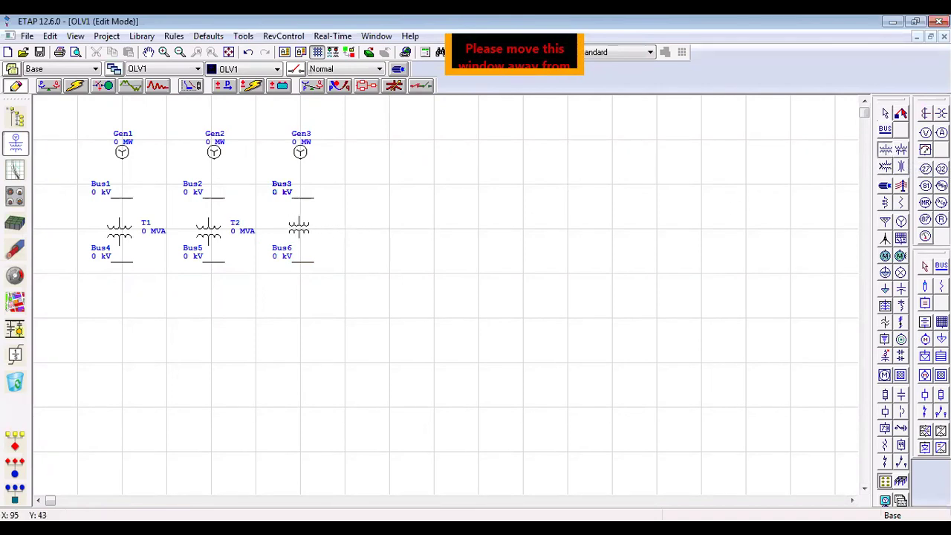
click(300, 226)
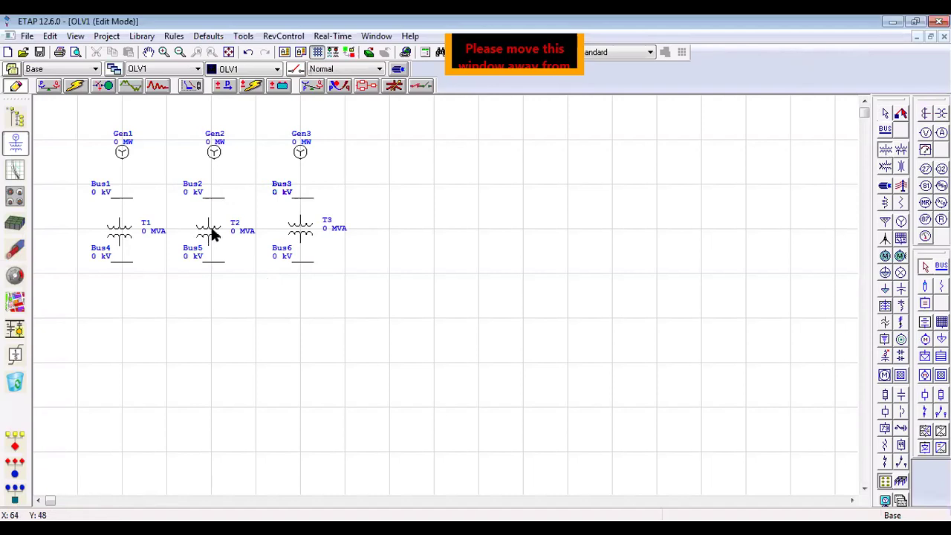
drag(209, 227, 213, 227)
drag(122, 238, 125, 239)
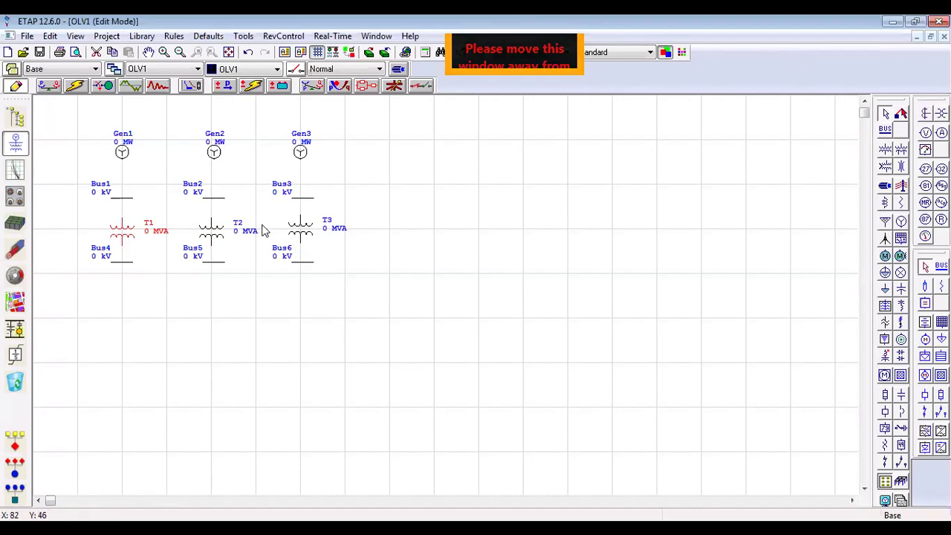
Step: Switch the symbols of transformers T3, T2 and T1 from ANSI to the IEC style
right_click(301, 232)
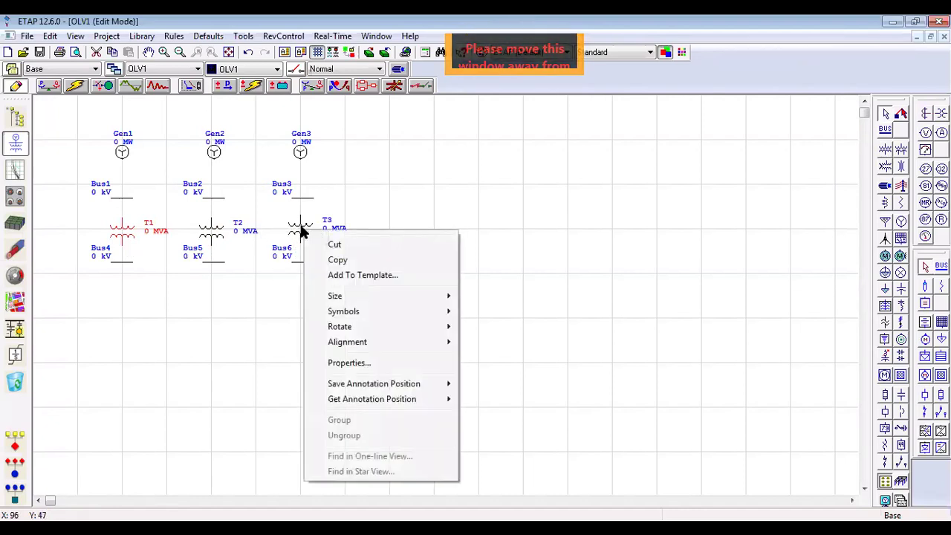
click(294, 234)
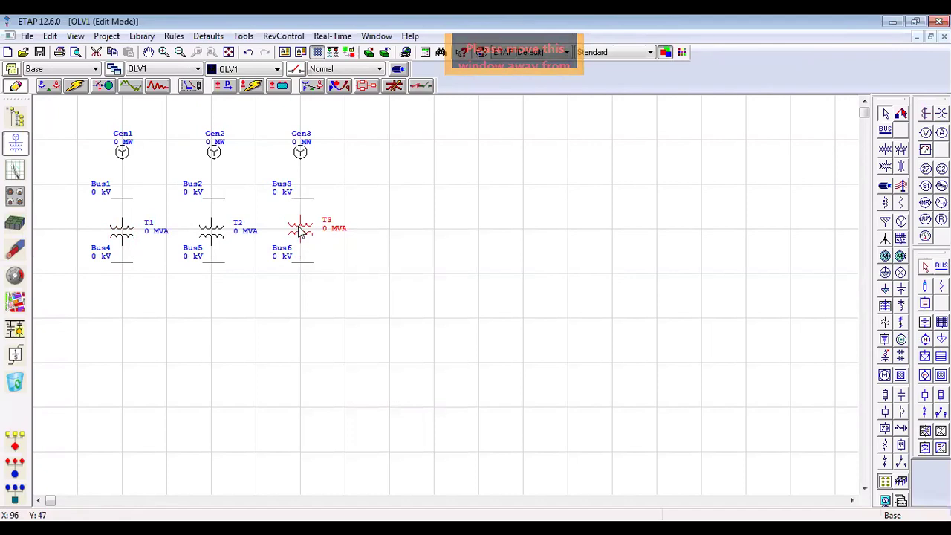
right_click(300, 231)
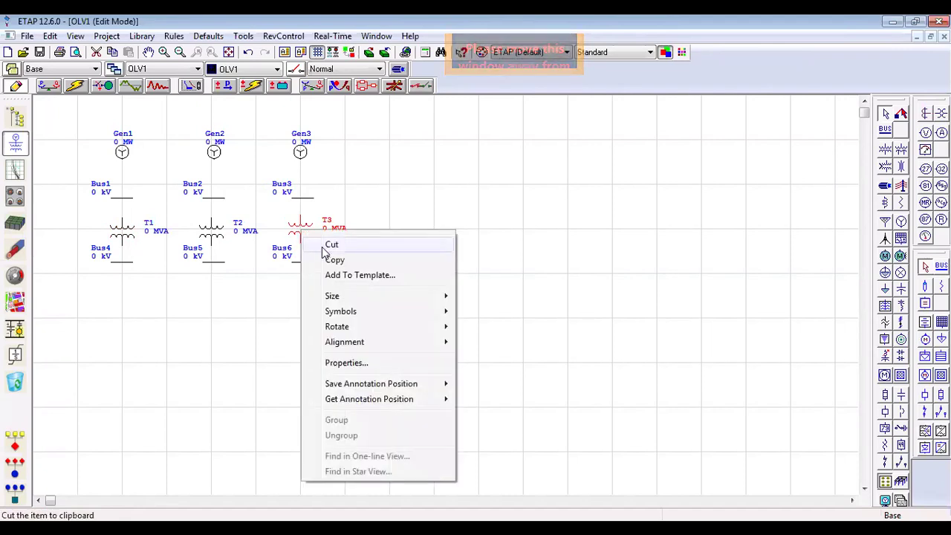
mouse_move(377, 313)
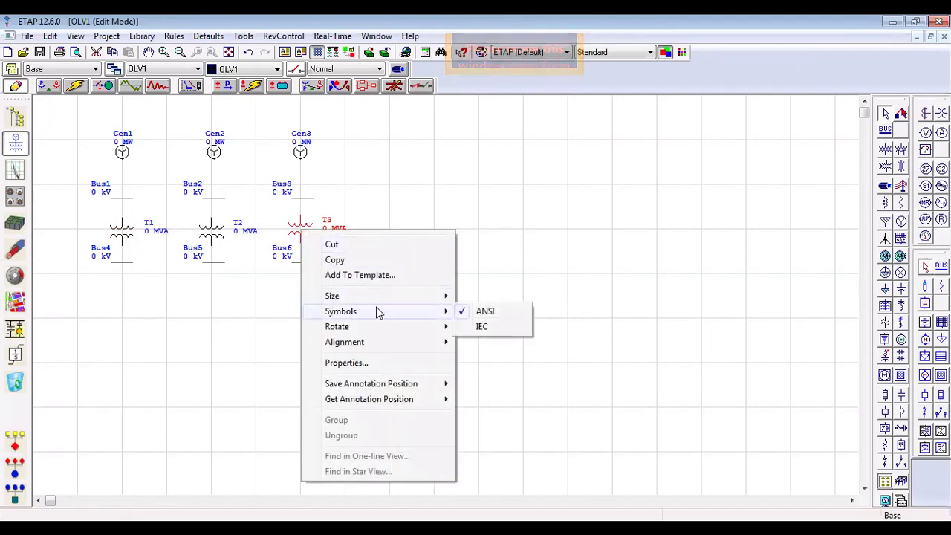
click(482, 328)
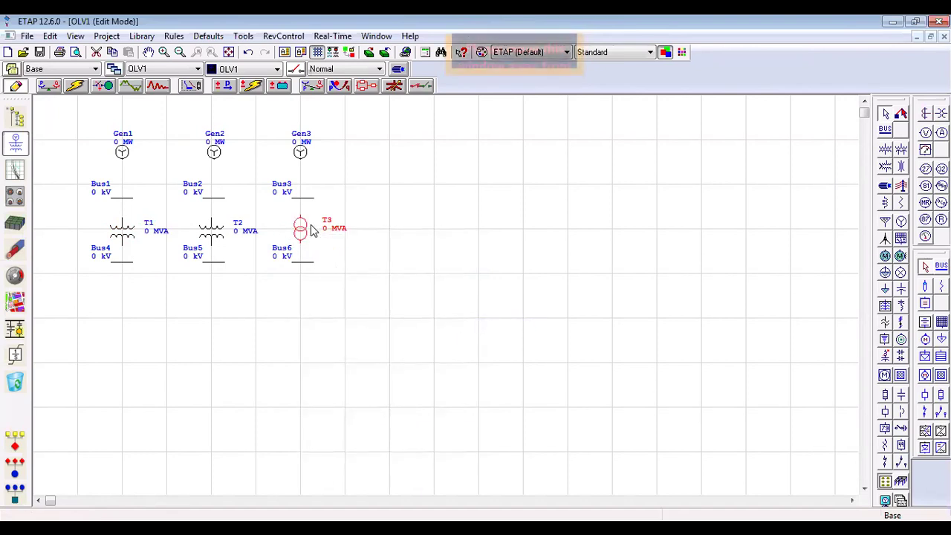
right_click(209, 237)
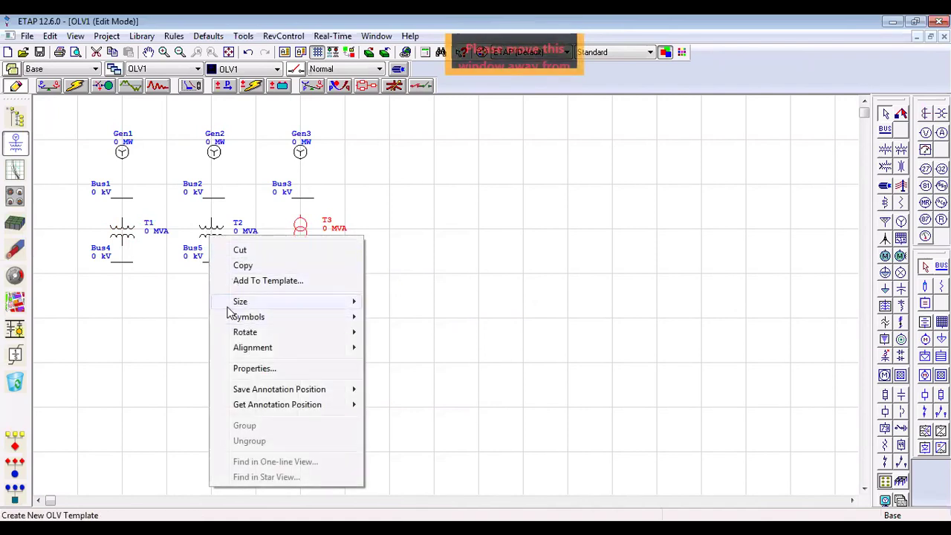
mouse_move(265, 321)
click(389, 334)
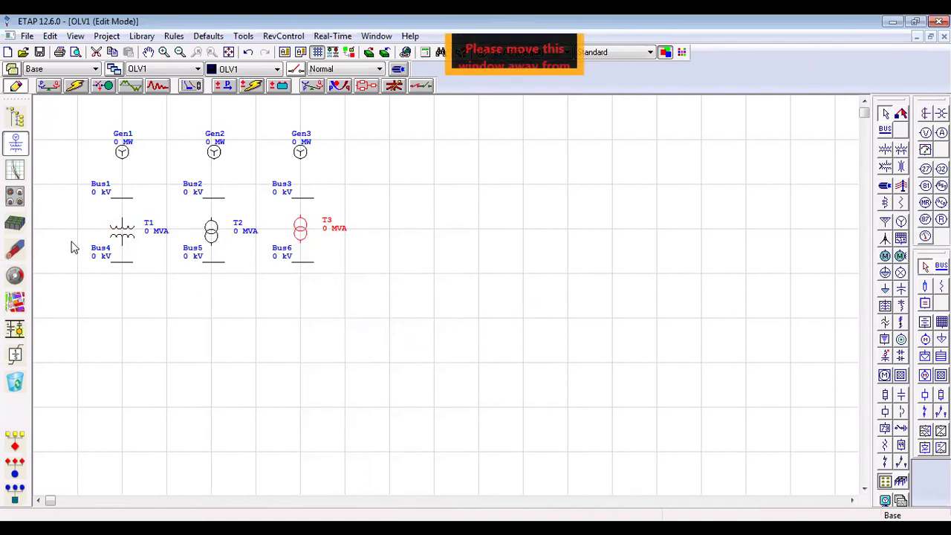
right_click(124, 234)
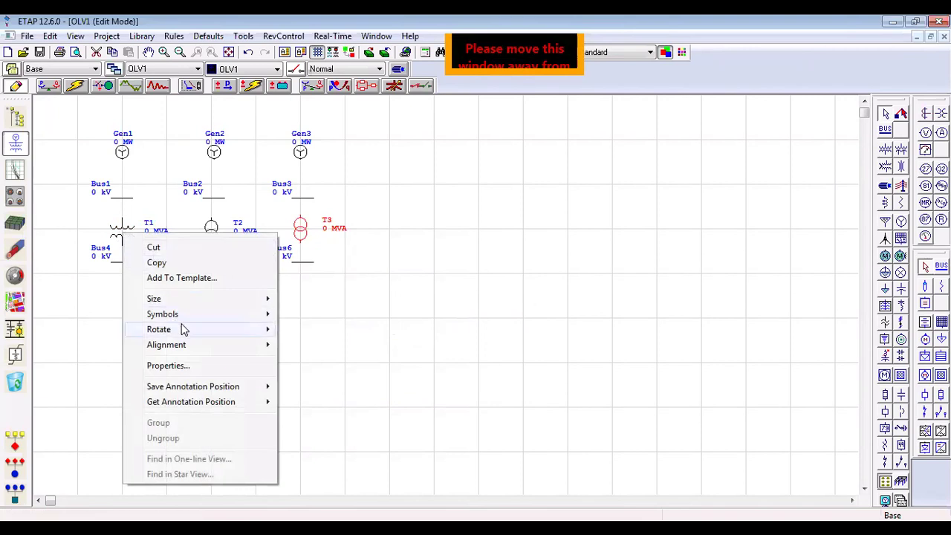
mouse_move(188, 316)
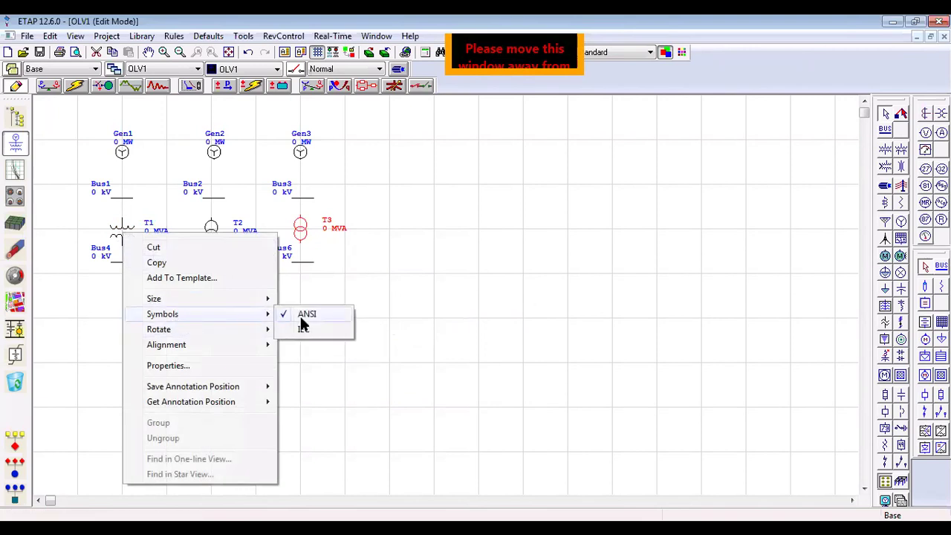
click(304, 329)
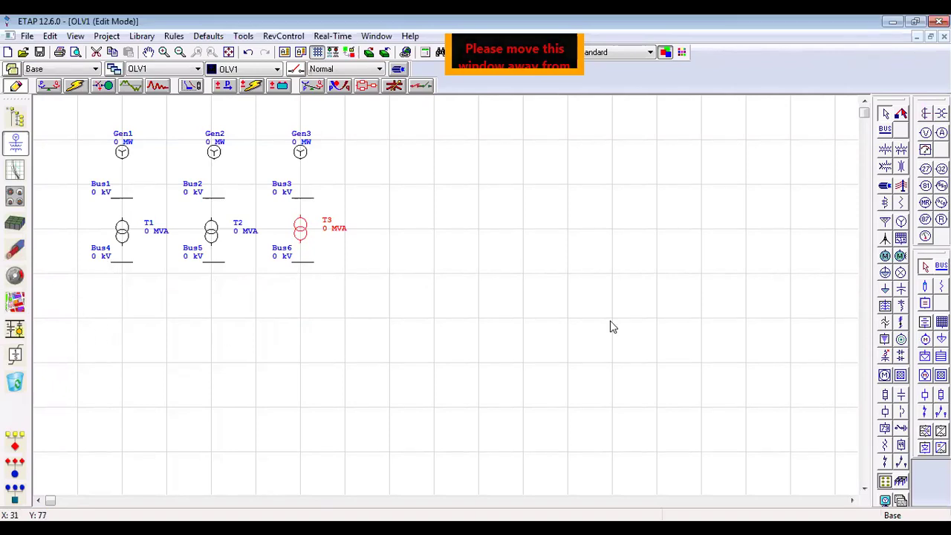
Step: Place a lumped load and an induction motor side by side below Bus4
click(886, 274)
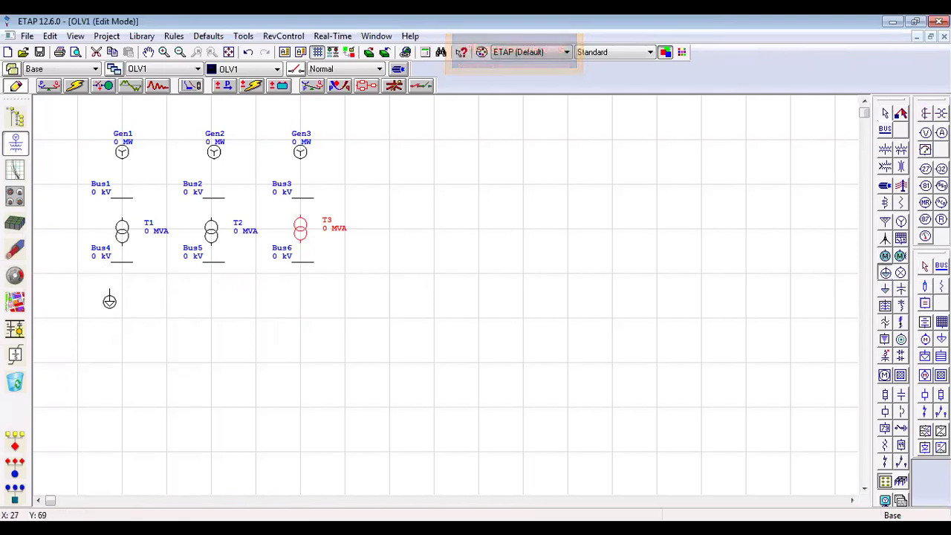
click(108, 300)
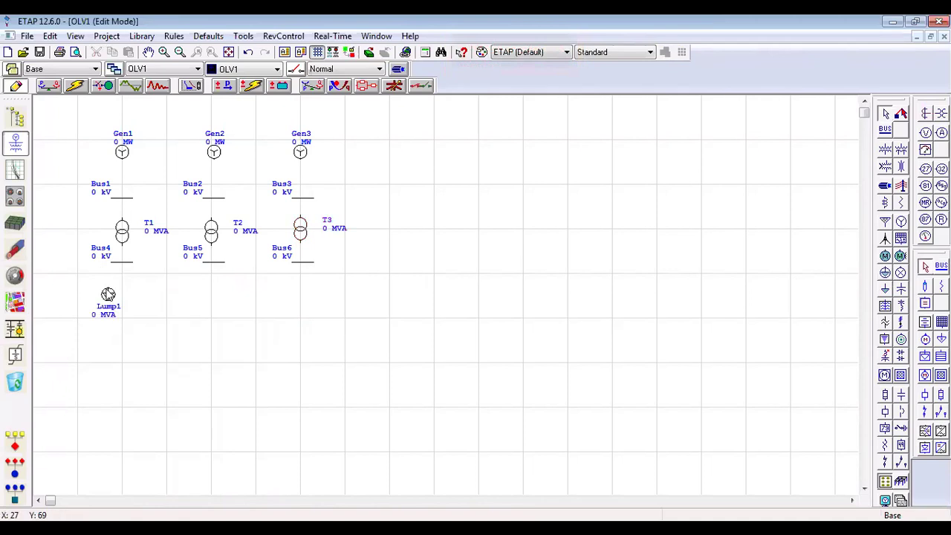
click(886, 256)
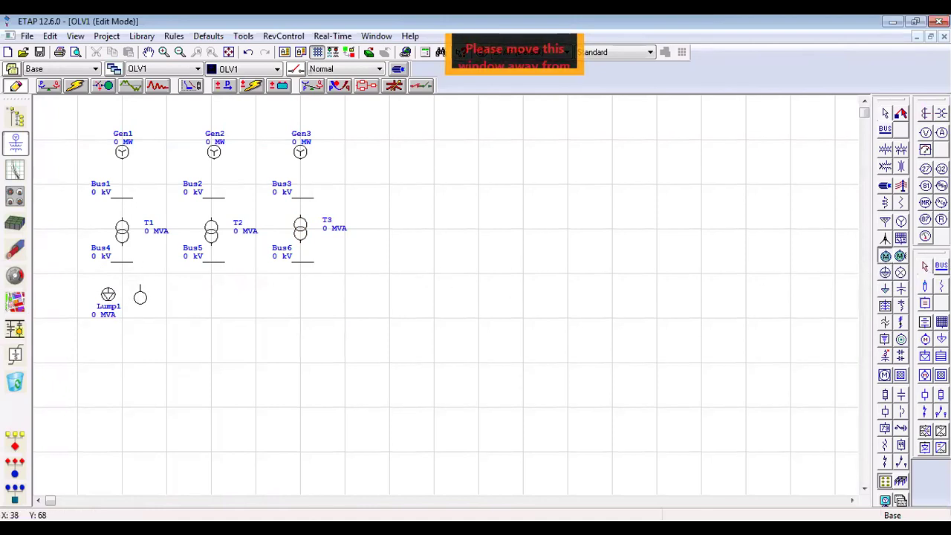
click(139, 292)
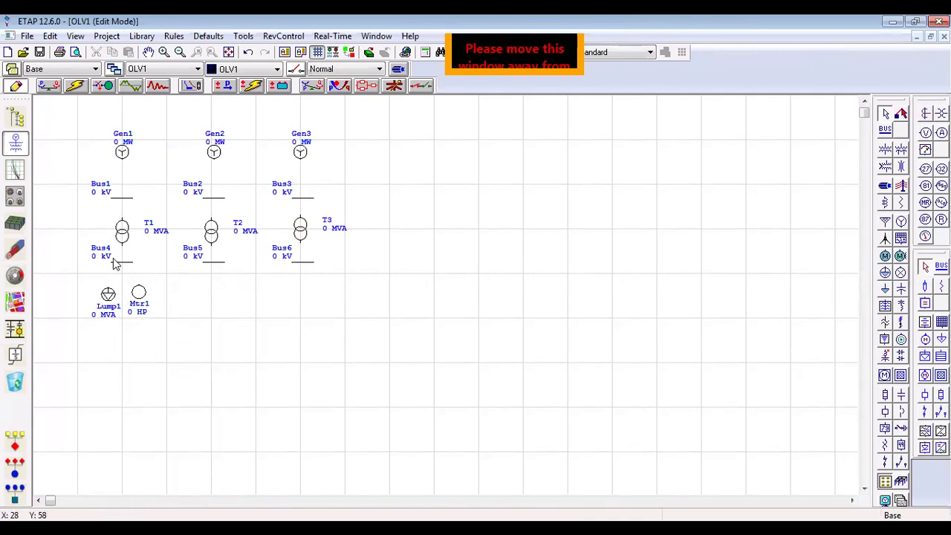
Step: Lengthen Bus4 at both ends so that it spans the lumped load and the motor below it
click(129, 264)
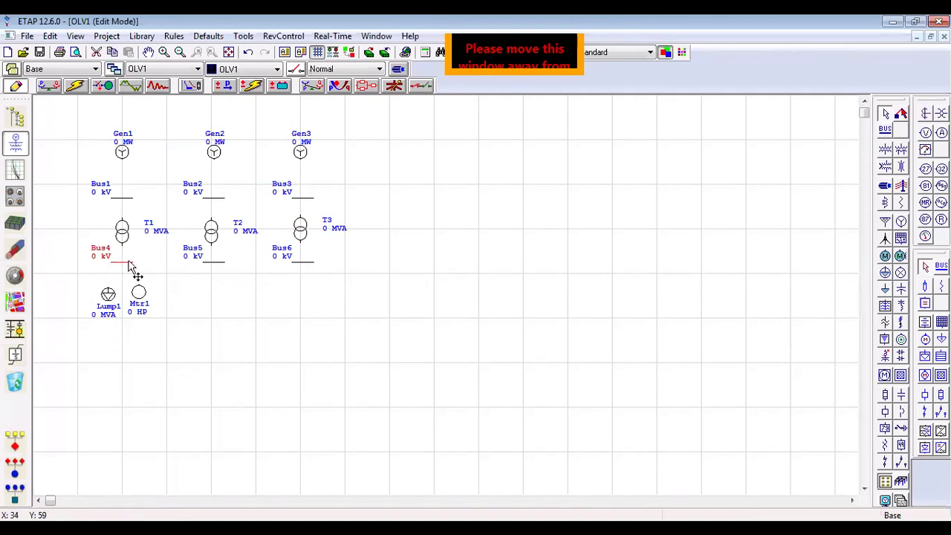
drag(151, 262, 87, 260)
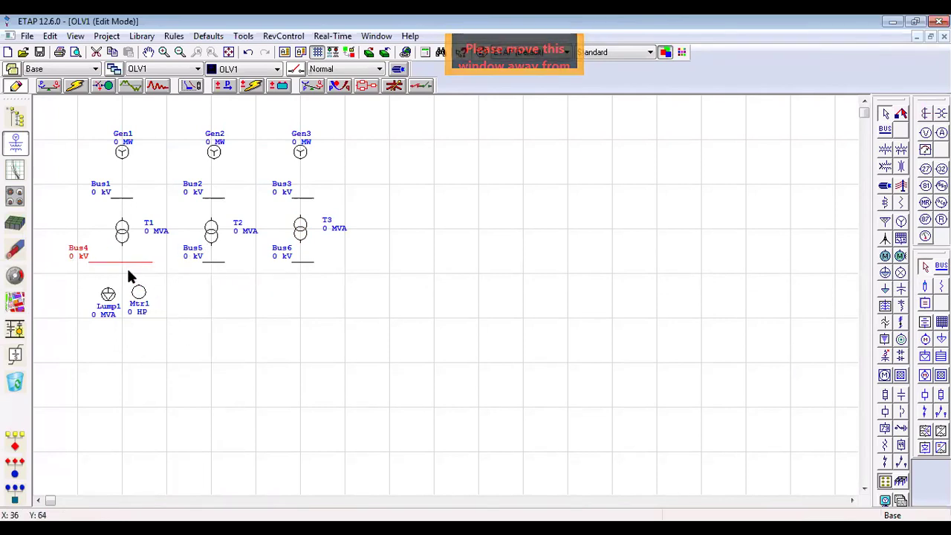
click(99, 277)
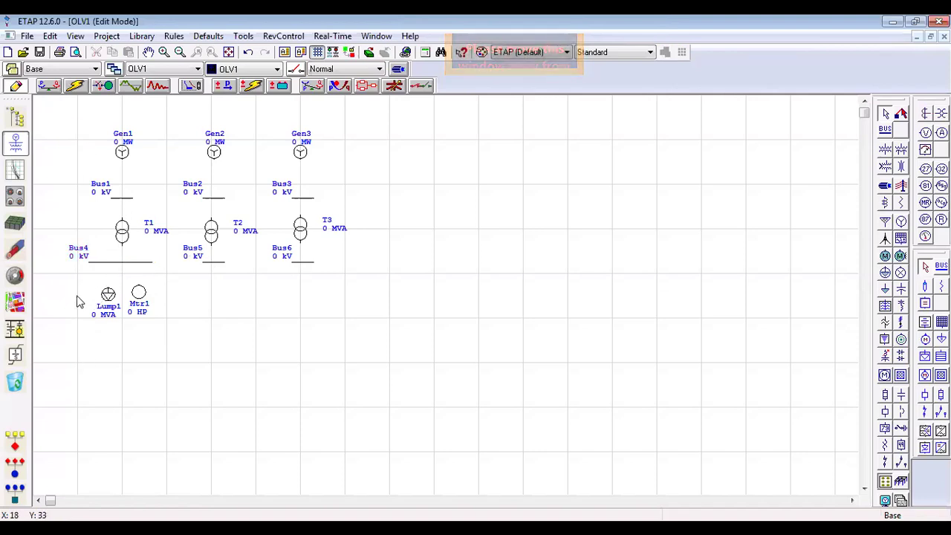
Step: Copy Lump1 and Mtr1 together and paste the pair below Bus5, level with the originals
drag(77, 267, 170, 335)
right_click(117, 311)
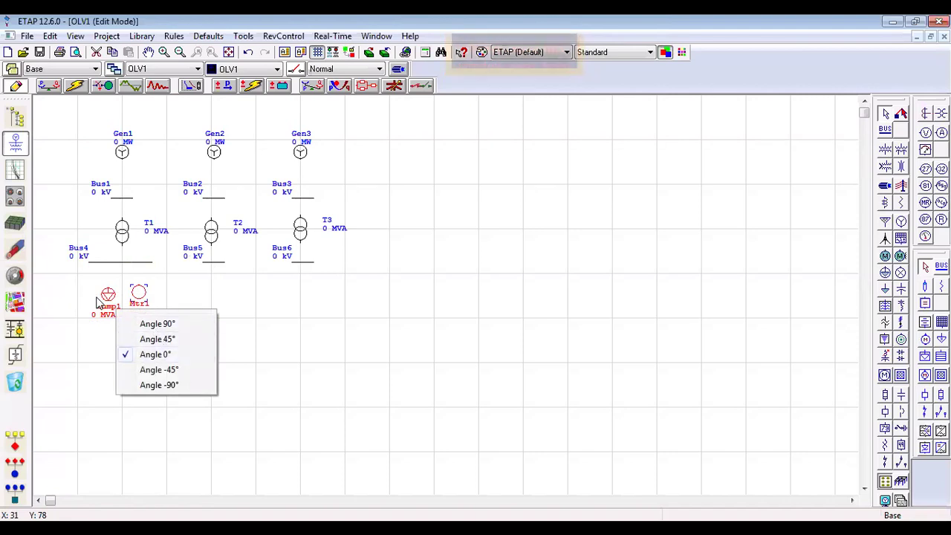
right_click(98, 301)
click(136, 133)
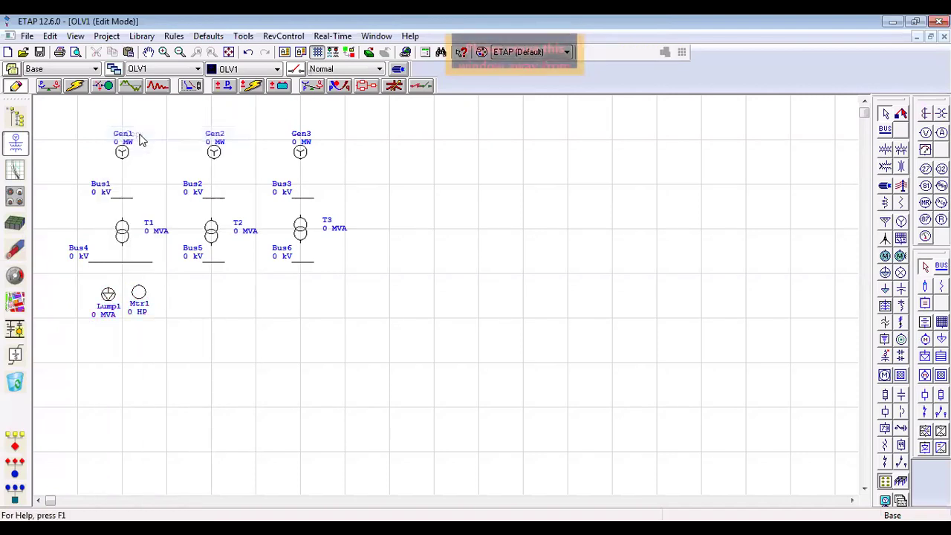
right_click(228, 380)
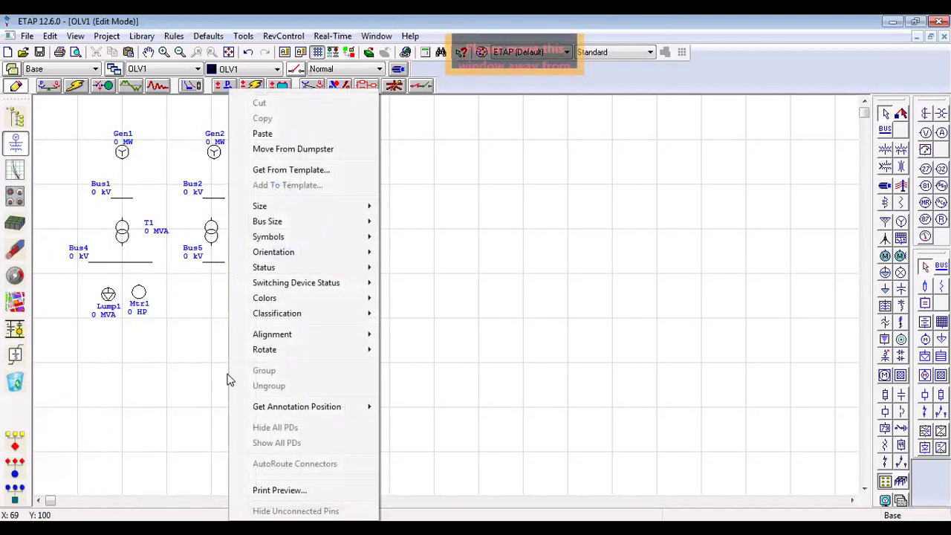
click(257, 132)
drag(262, 148, 212, 312)
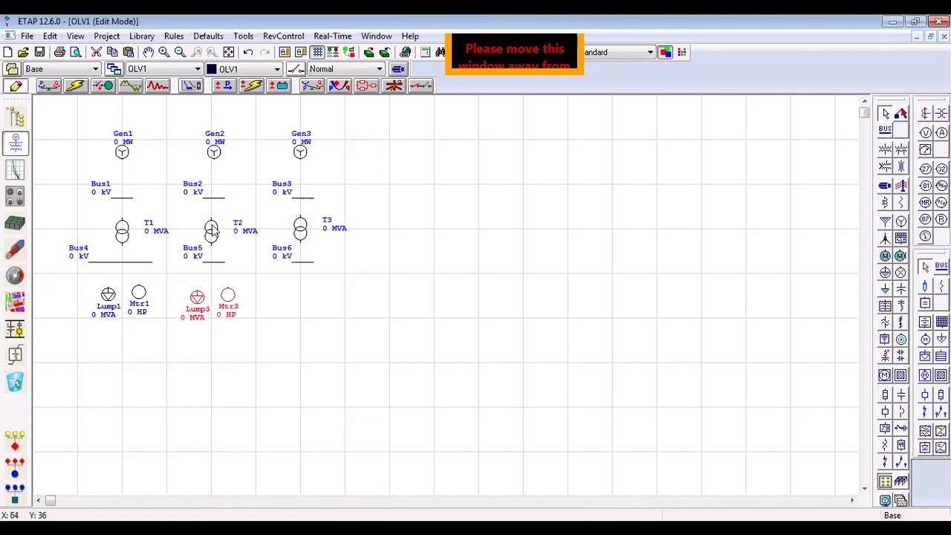
Step: Paste another copy of the load and motor pair below Bus6, and delete that pair
right_click(434, 177)
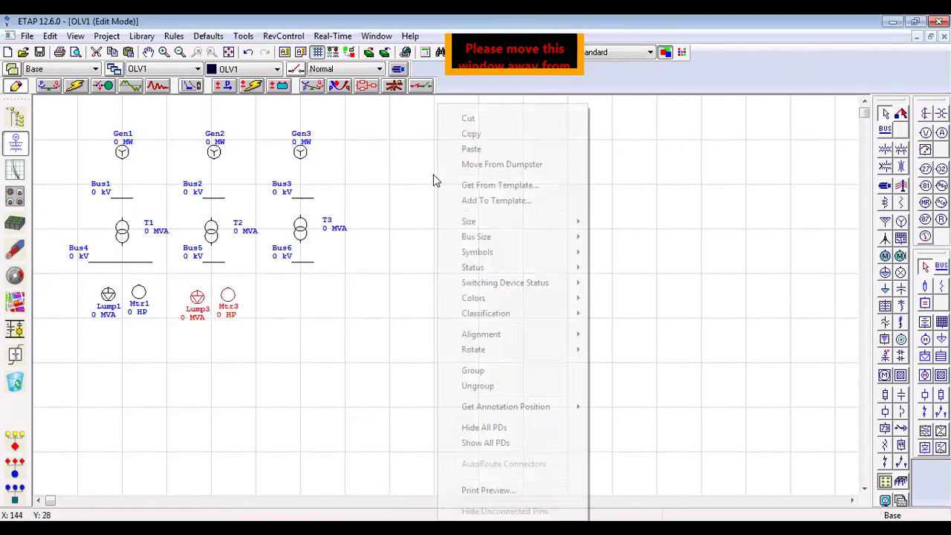
click(469, 147)
drag(464, 165, 300, 316)
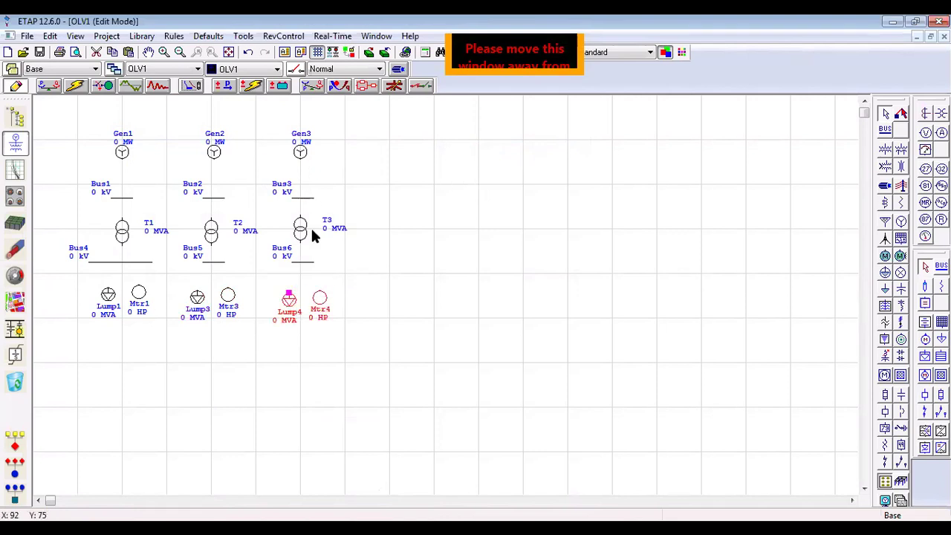
click(498, 313)
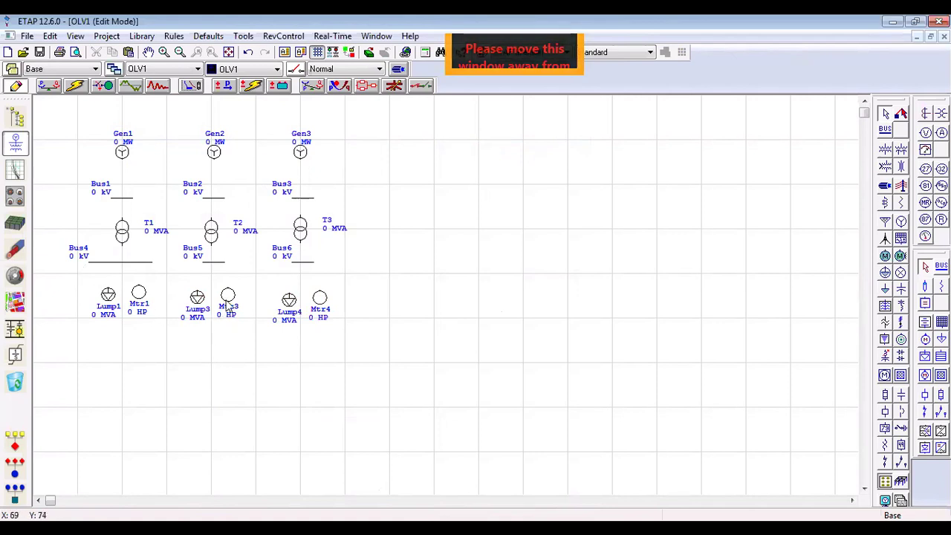
drag(268, 288, 344, 357)
key(Delete)
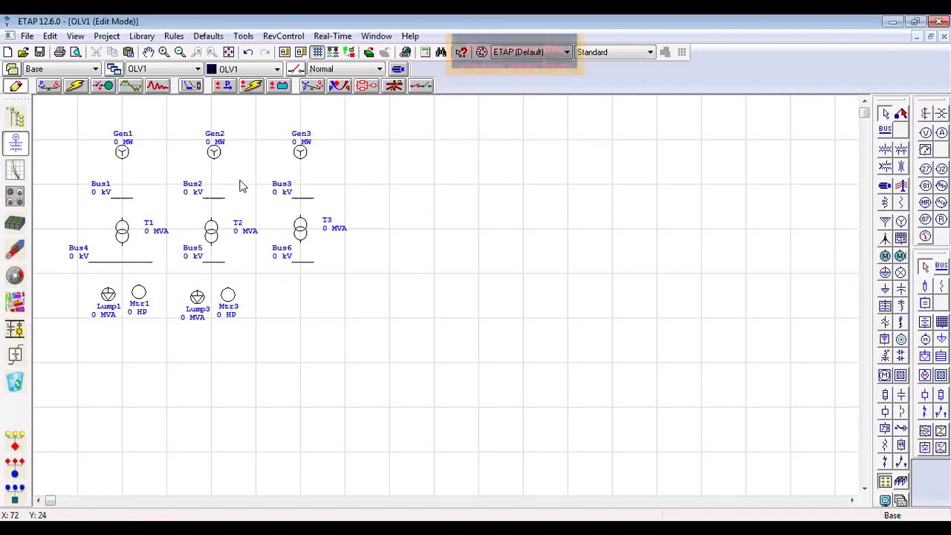
Step: Connect the first column from Gen1 through Bus1 and T1 to Bus4, and connect Lump1 and Mtr1 to Bus4
click(124, 198)
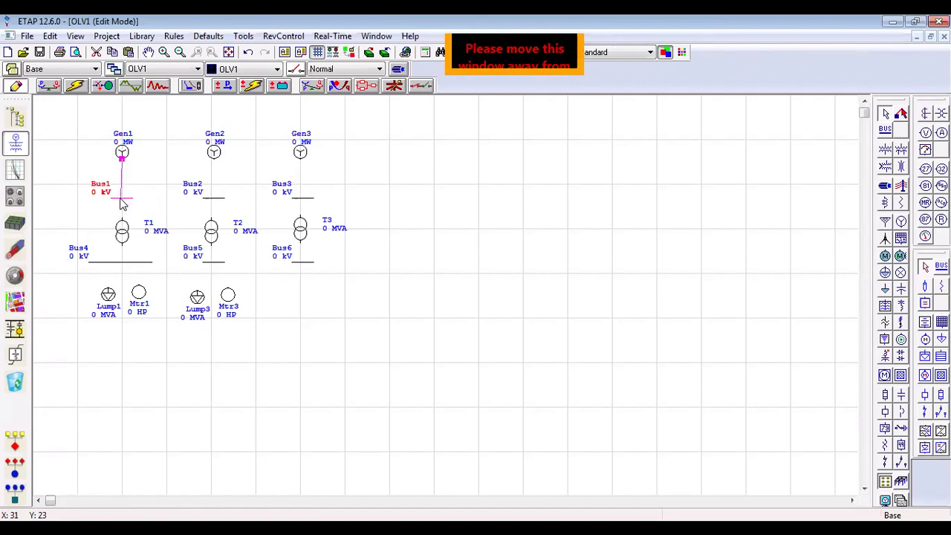
drag(123, 202, 123, 199)
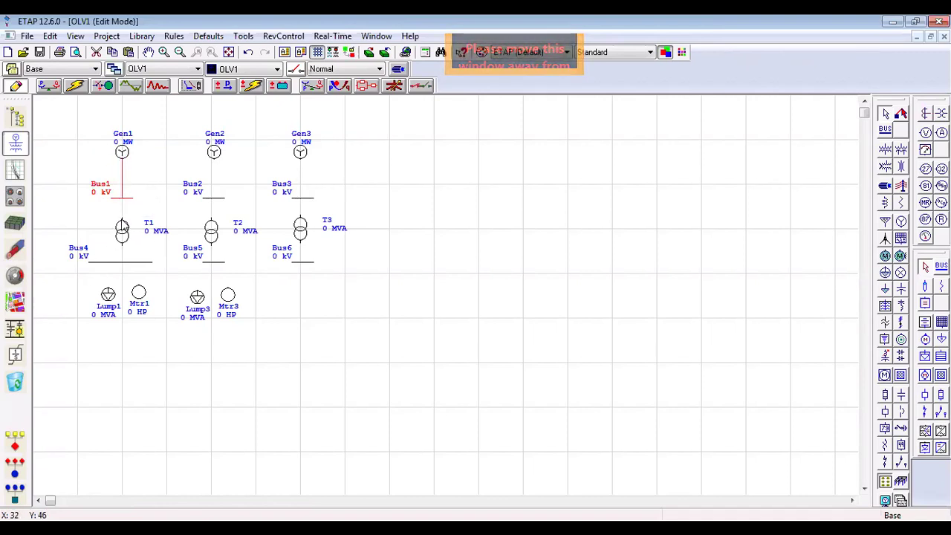
drag(123, 202, 124, 199)
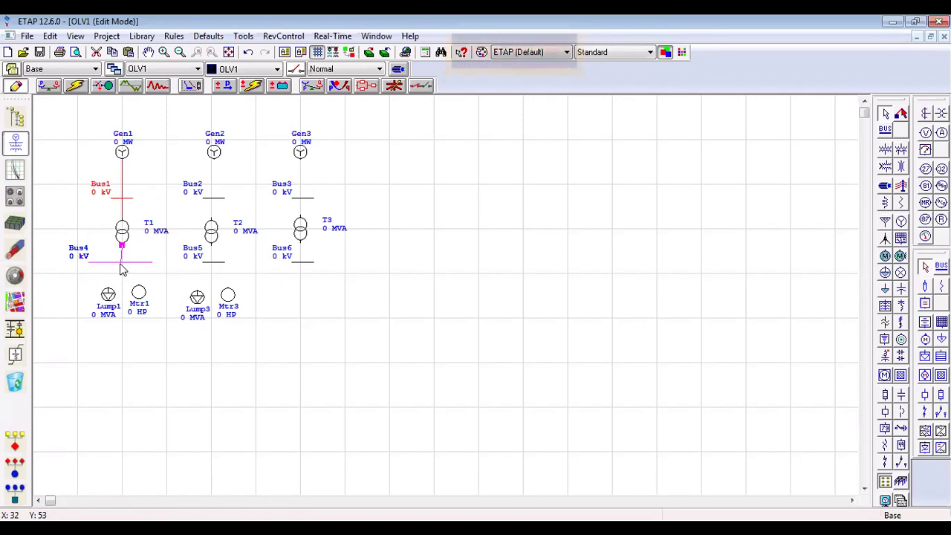
mouse_move(124, 264)
mouse_down()
mouse_move(105, 272)
mouse_move(108, 262)
mouse_move(140, 269)
mouse_up()
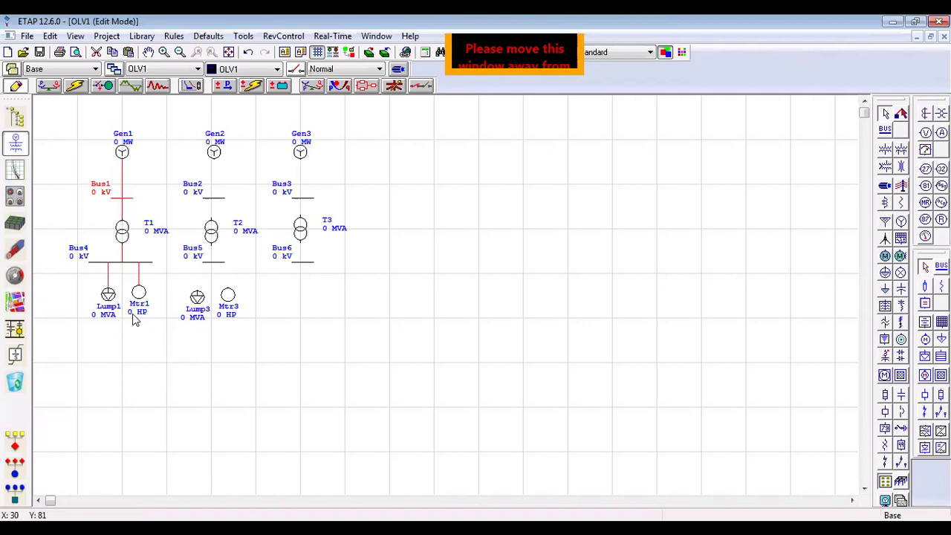
Step: Connect the second column from Gen2 through Bus2 and T2 to Bus5, and connect Lump3 and Mtr3 to Bus5
click(216, 201)
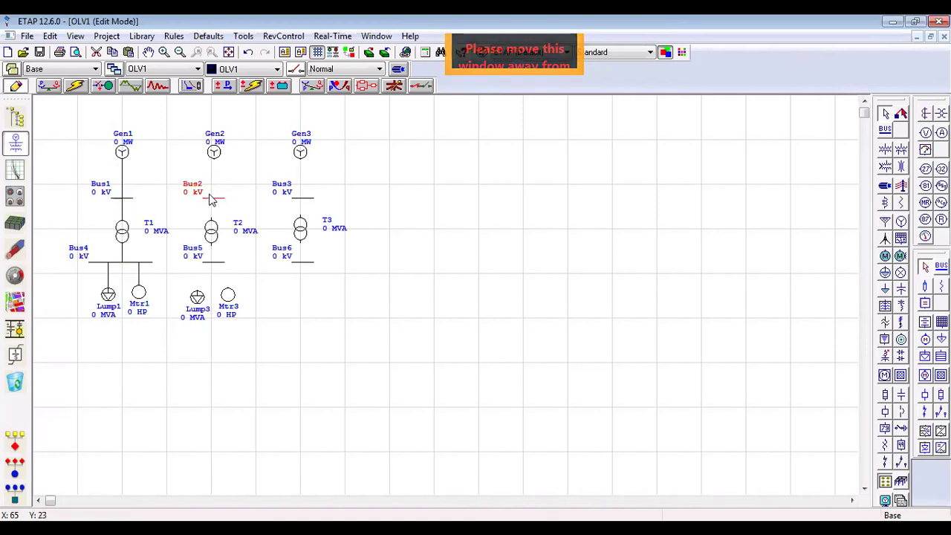
drag(213, 180, 214, 199)
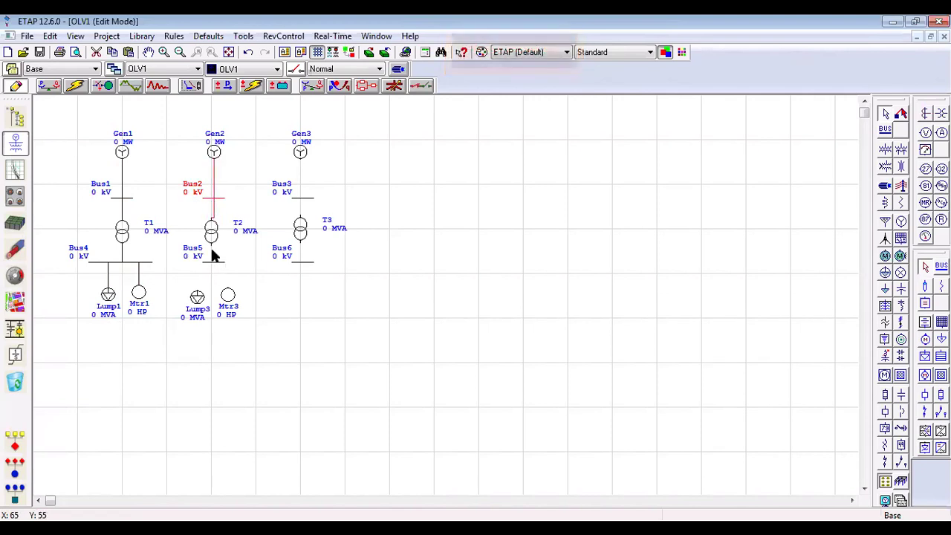
mouse_move(211, 245)
mouse_down()
mouse_move(214, 266)
mouse_move(203, 277)
mouse_move(206, 263)
mouse_up()
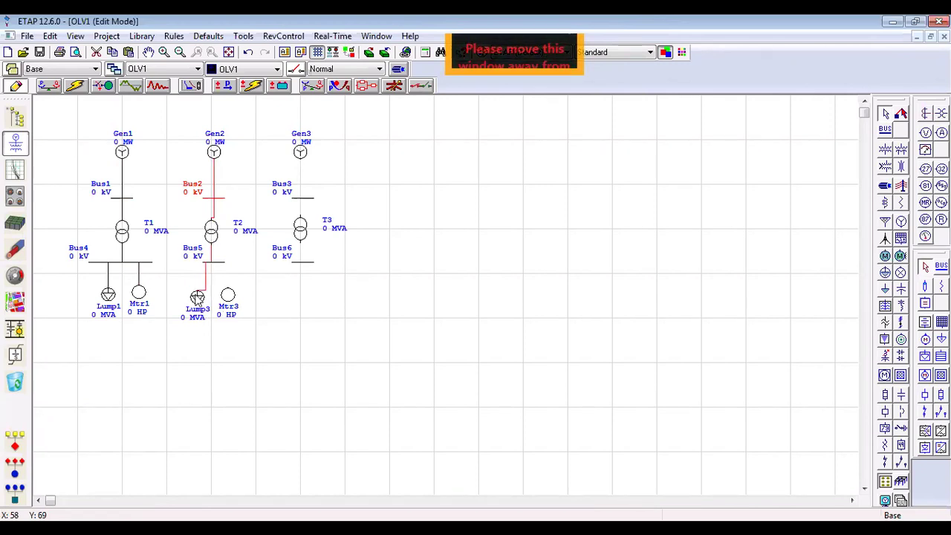
drag(214, 273, 215, 263)
Step: Lengthen Bus5 at both ends and straighten the Lump3 and Mtr3 connectors into vertical lines
click(217, 262)
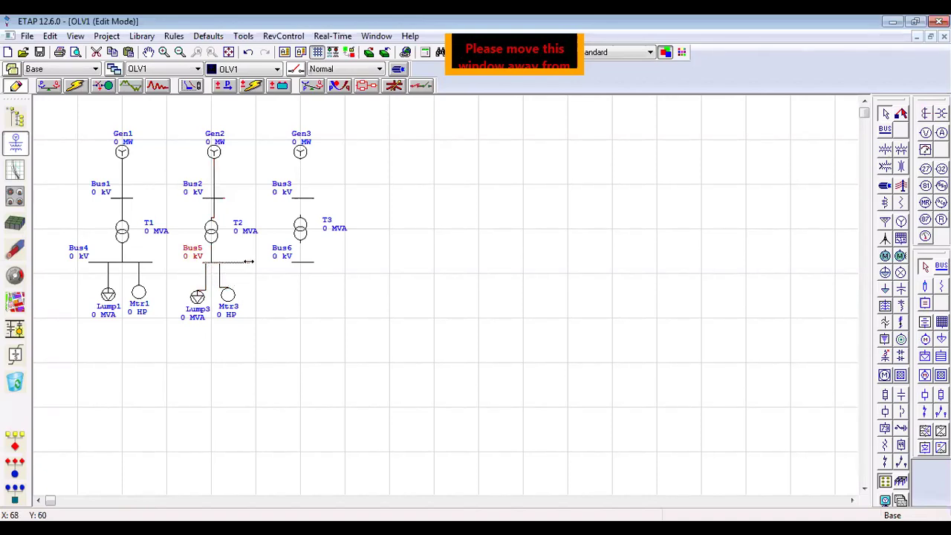
drag(183, 264, 194, 275)
click(206, 270)
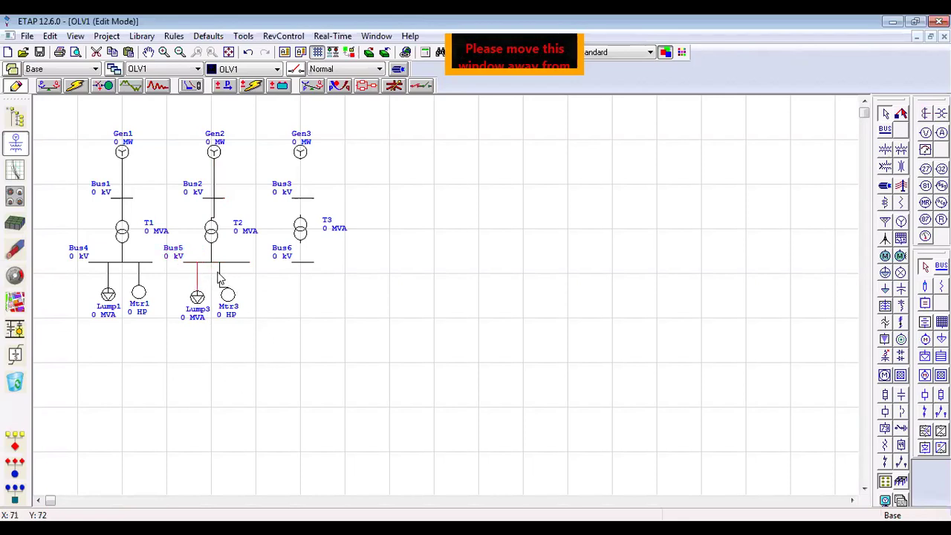
click(229, 275)
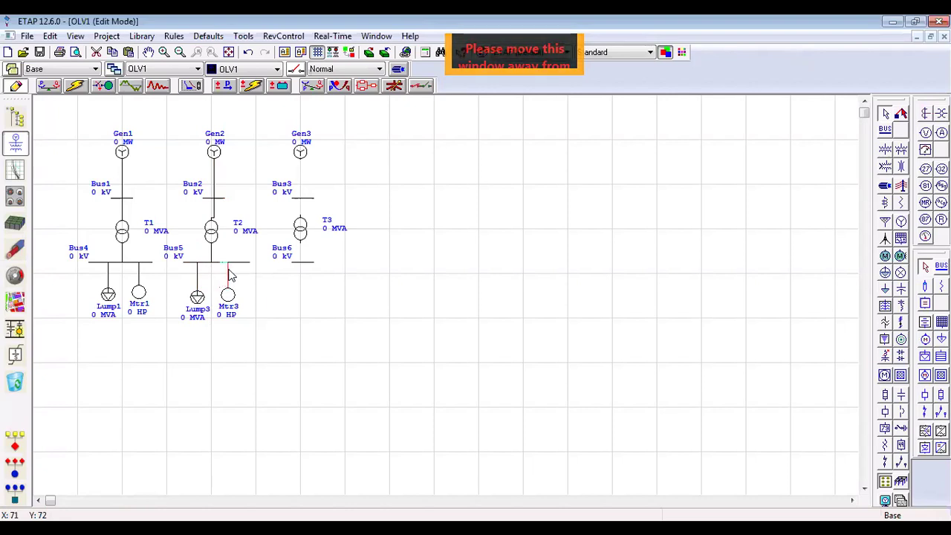
Step: Align T2 vertically between Bus2 and Bus5, and connect Gen3 through Bus3 to the upper terminal of T3
click(203, 227)
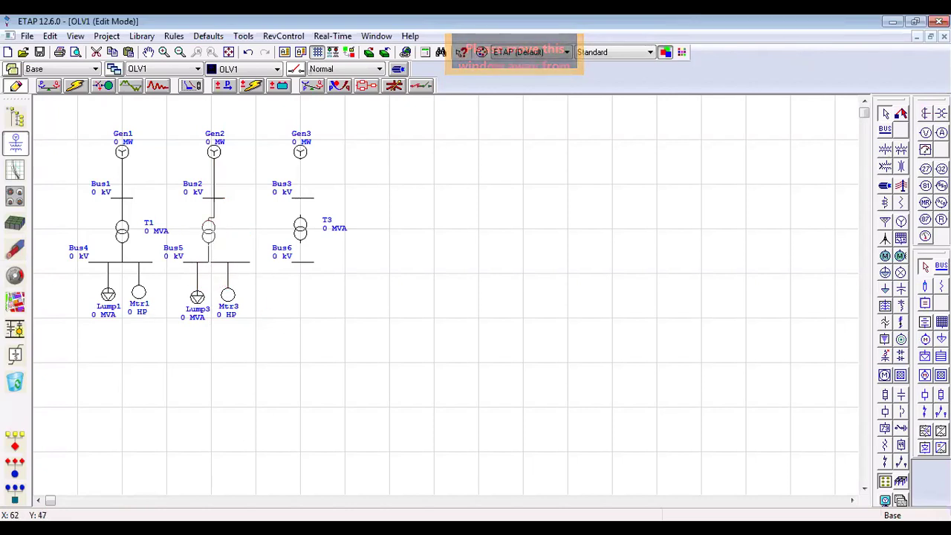
click(344, 345)
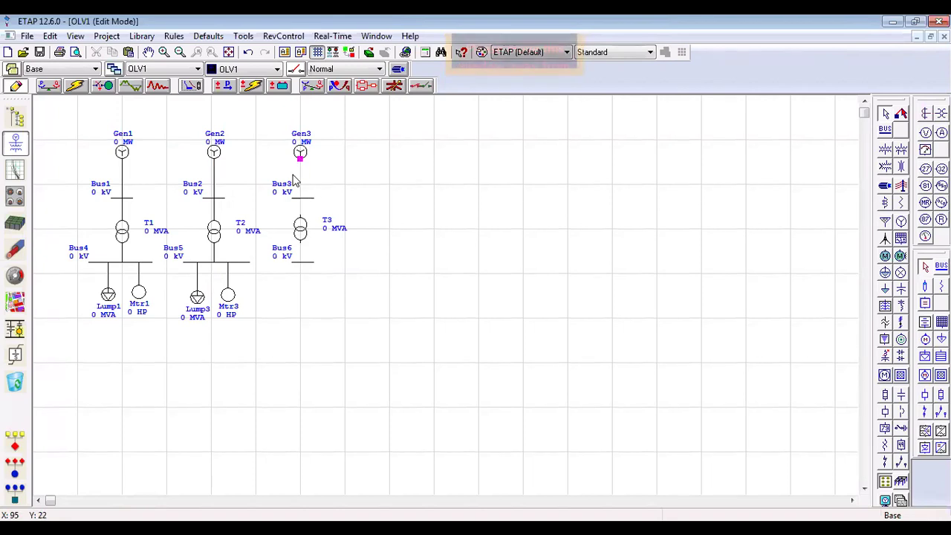
click(299, 205)
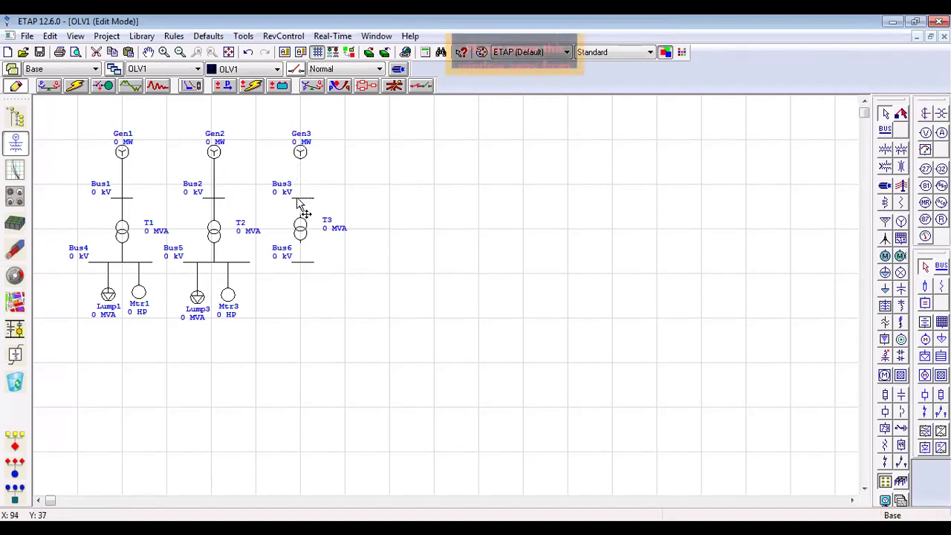
drag(300, 158, 301, 203)
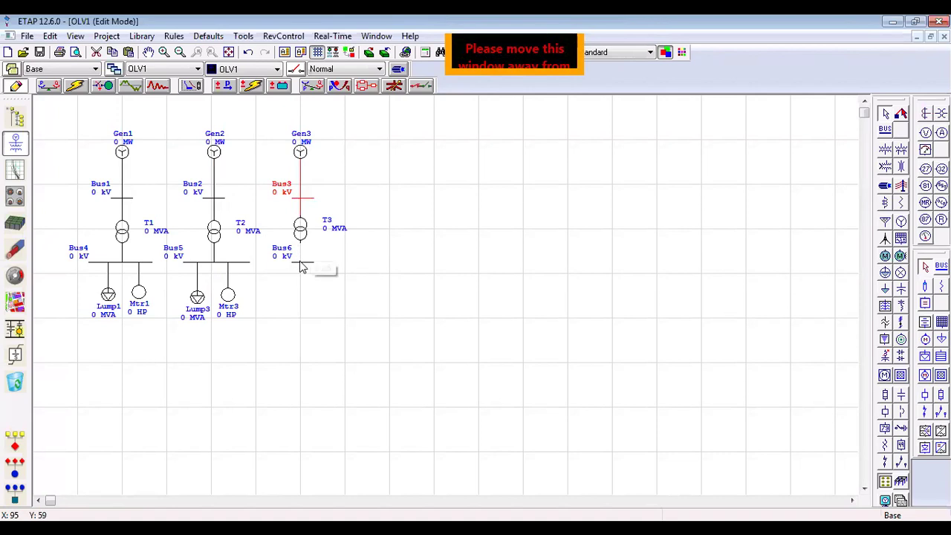
Step: Move Bus6 to the lower right of T3, rotate it 90 degrees, and connect T3's lower terminal to it
drag(302, 268, 352, 279)
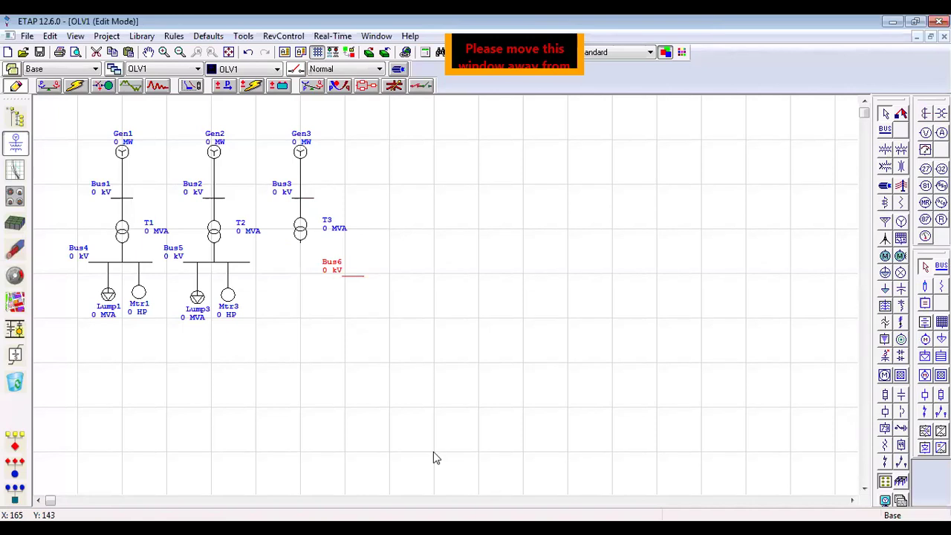
right_click(353, 283)
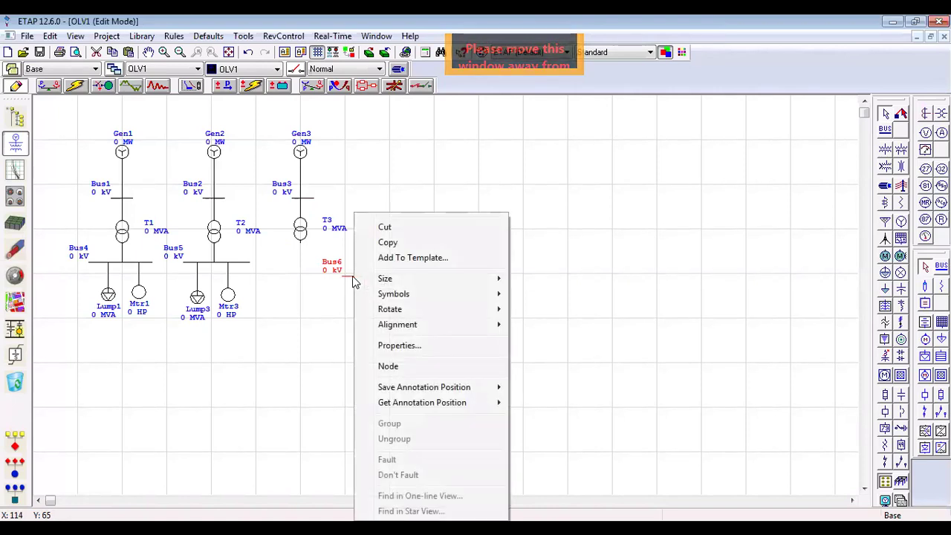
mouse_move(408, 309)
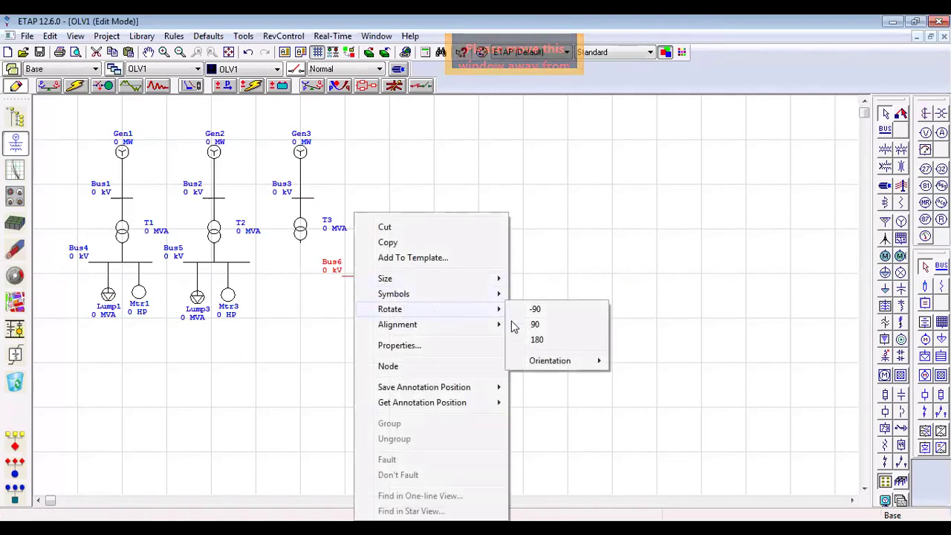
click(534, 325)
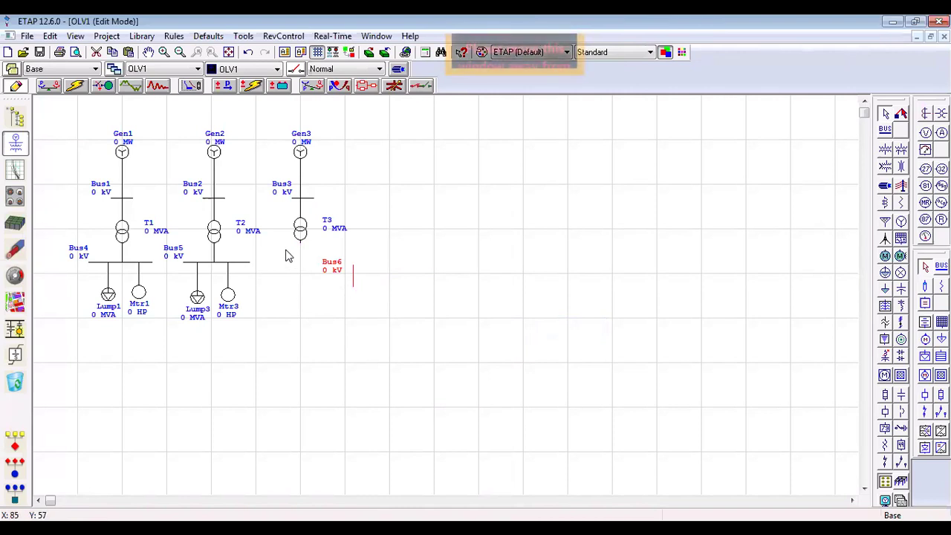
drag(300, 245, 354, 280)
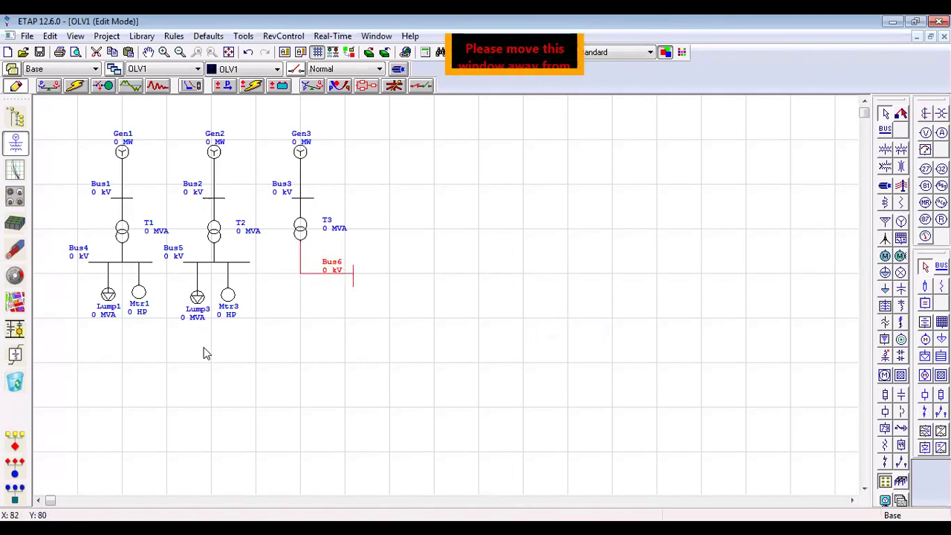
Step: Place a new bus to the right of Bus6, level with it
click(886, 131)
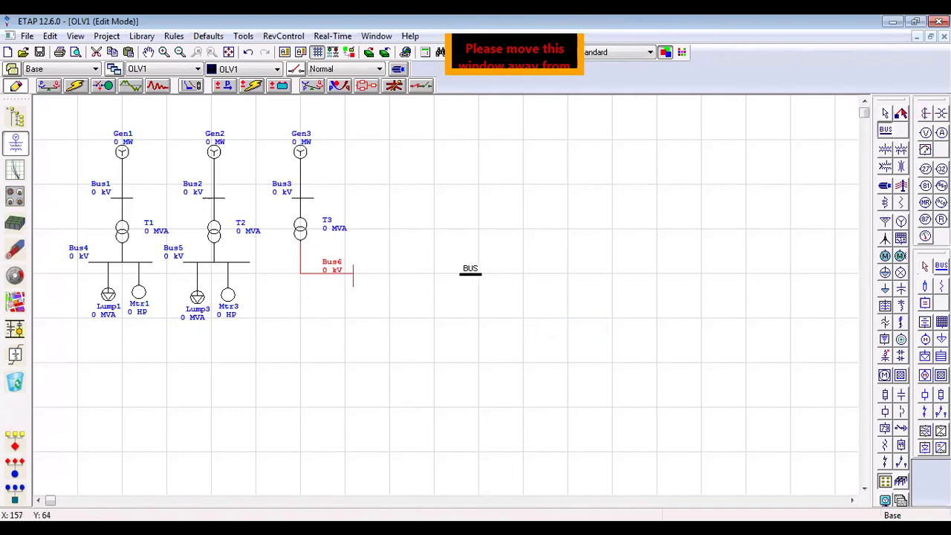
click(469, 274)
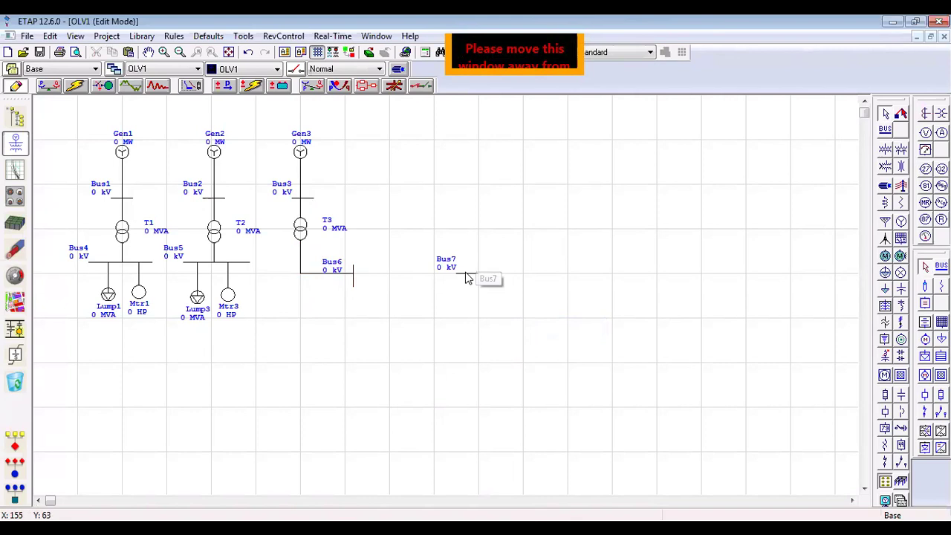
right_click(466, 277)
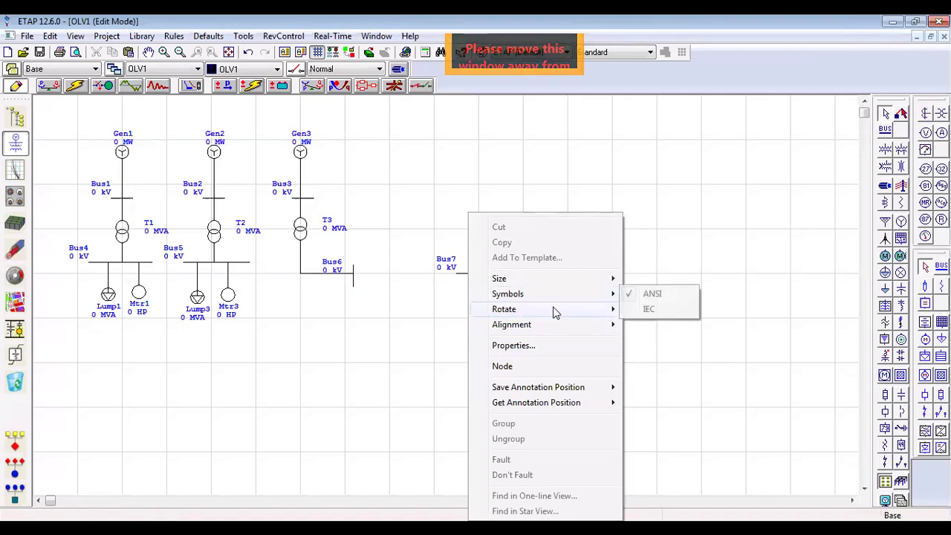
mouse_move(572, 310)
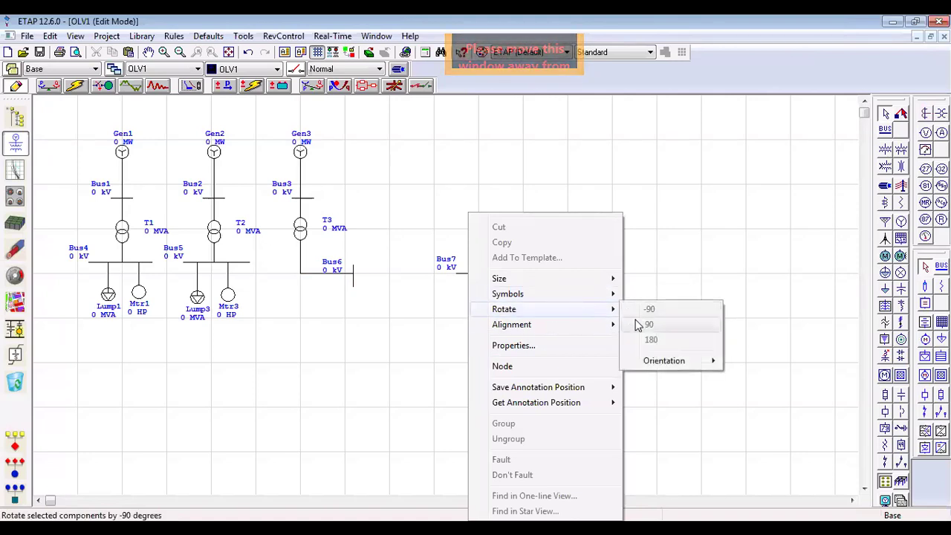
click(372, 338)
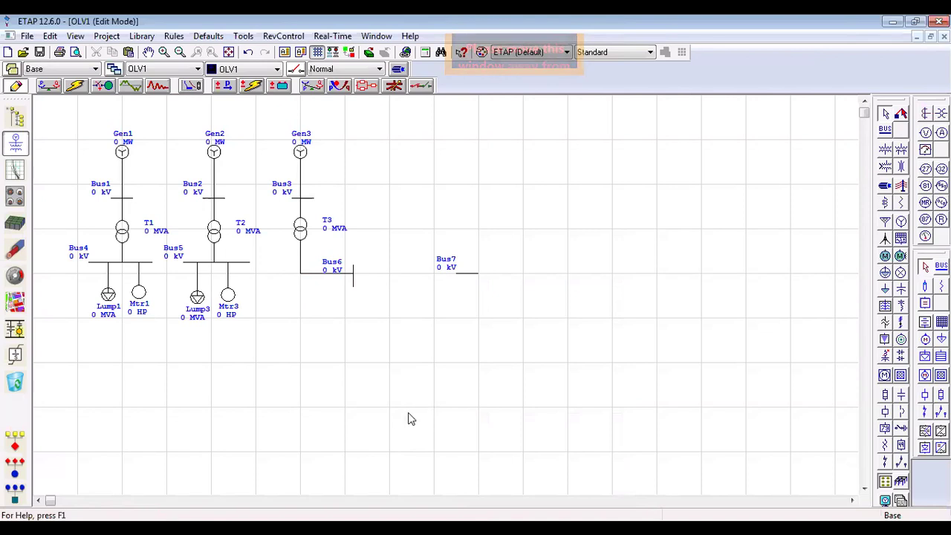
right_click(465, 279)
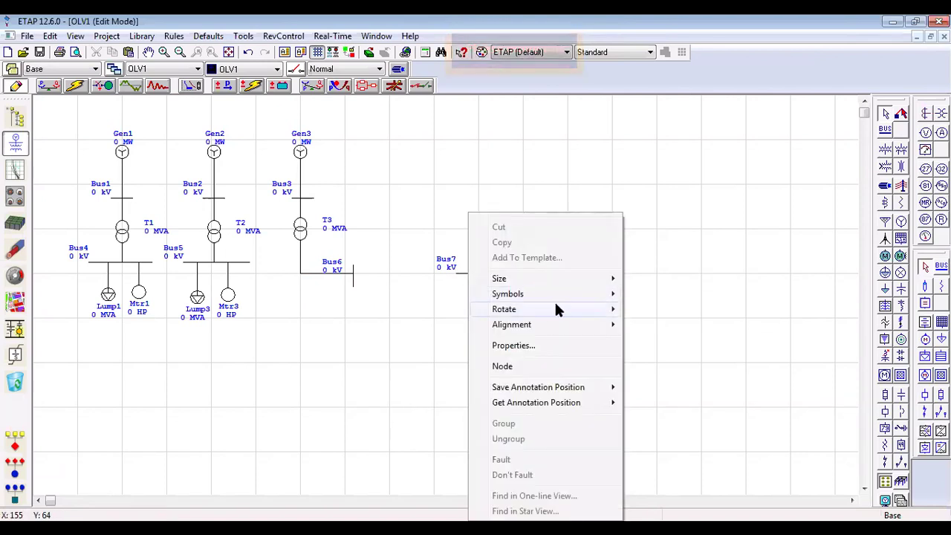
mouse_move(558, 309)
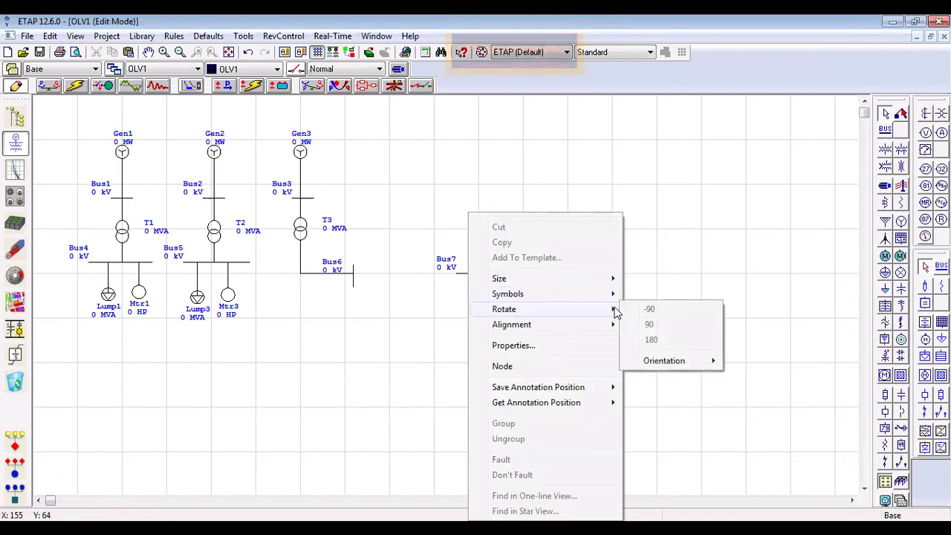
click(722, 243)
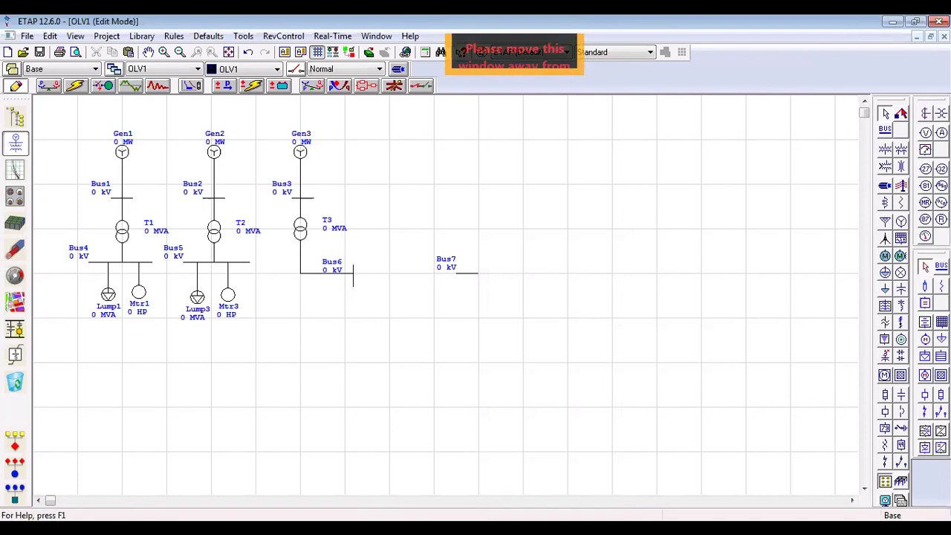
right_click(468, 275)
mouse_move(538, 295)
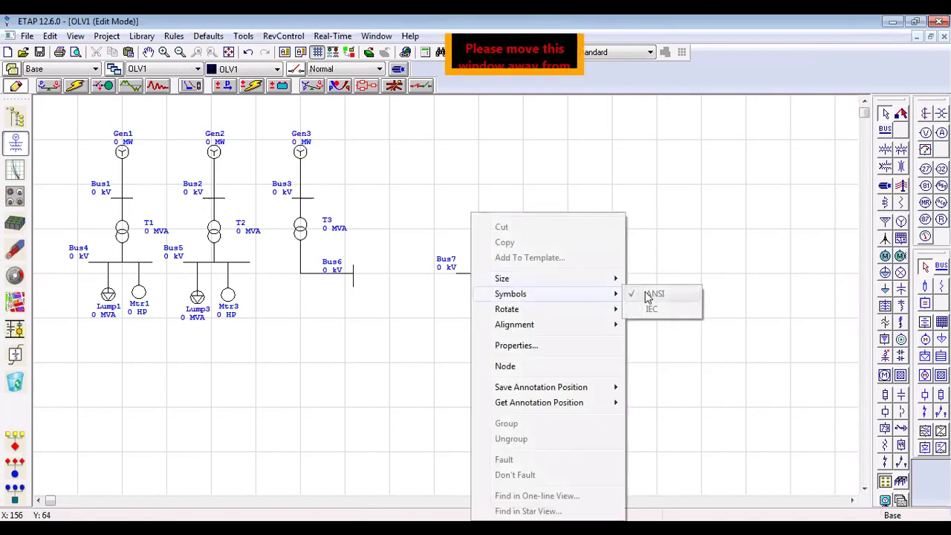
mouse_move(576, 313)
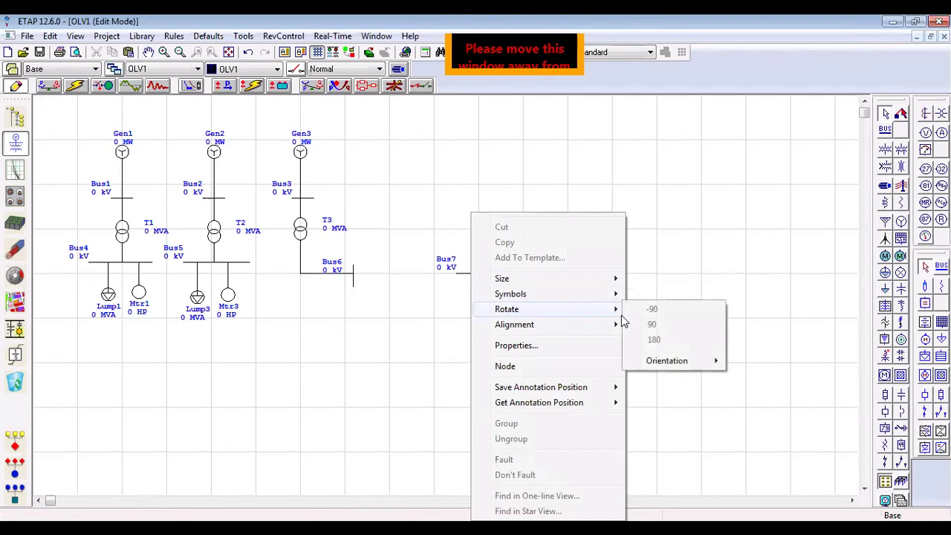
mouse_move(678, 369)
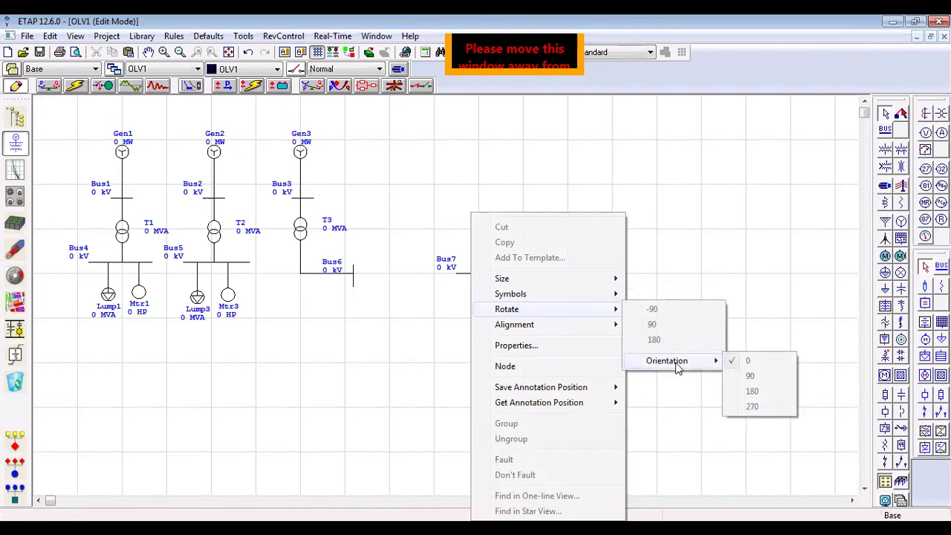
click(420, 279)
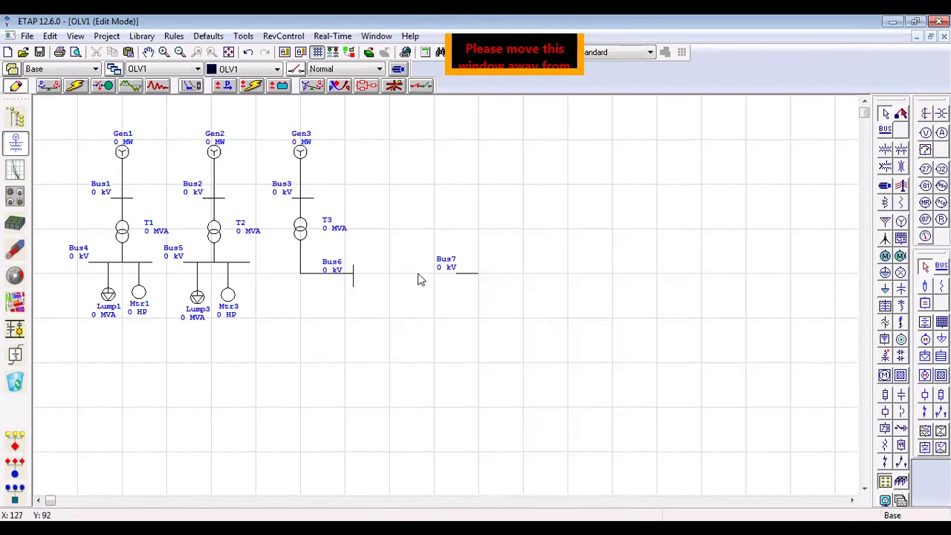
Step: Place a transmission line just right of Bus6, and move Bus7 farther right to leave space between them
click(901, 187)
click(387, 273)
drag(459, 273, 531, 281)
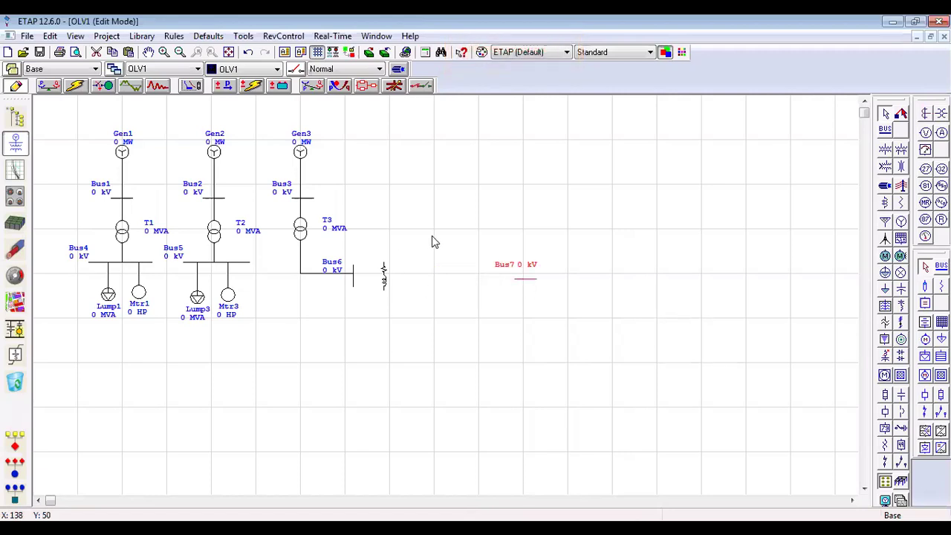
Step: Rotate the transmission line by 90 degrees and switch its symbol to IEC
right_click(385, 278)
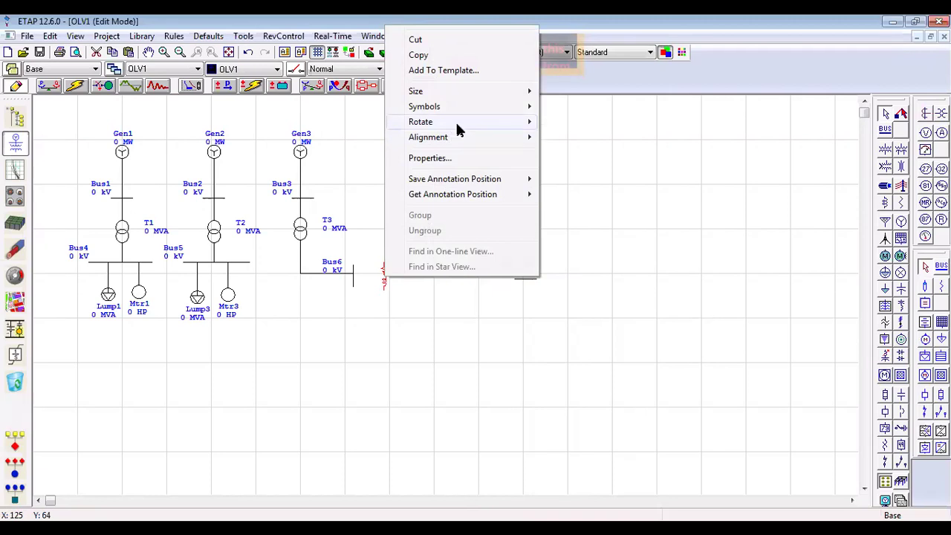
mouse_move(455, 120)
click(591, 140)
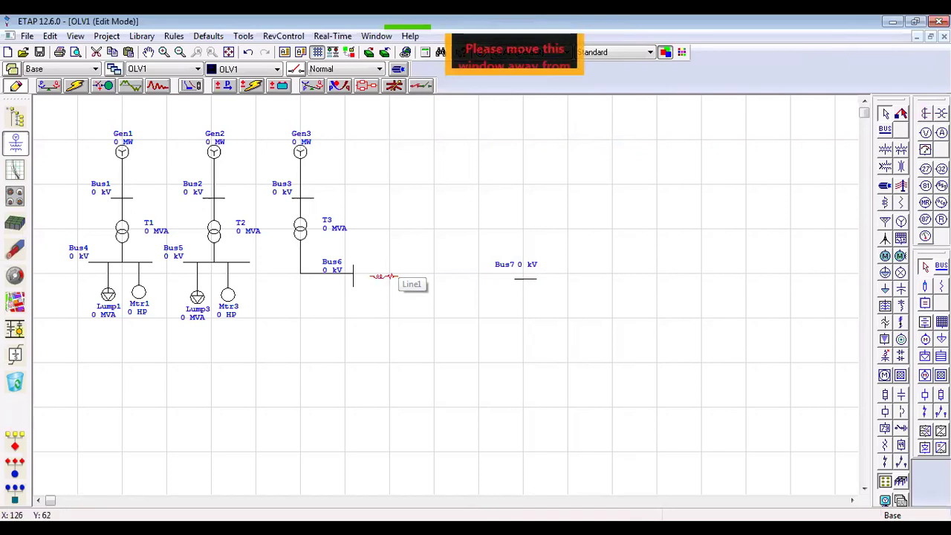
right_click(384, 277)
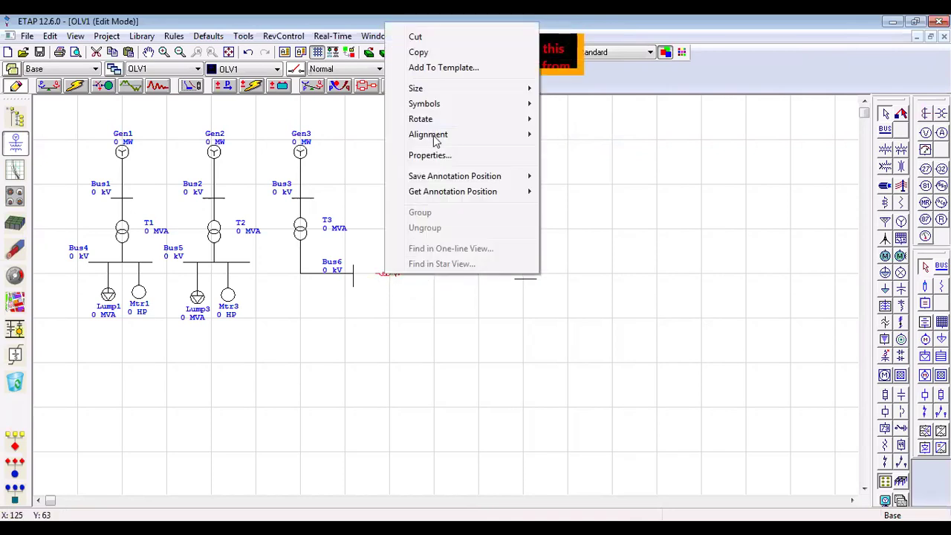
mouse_move(463, 111)
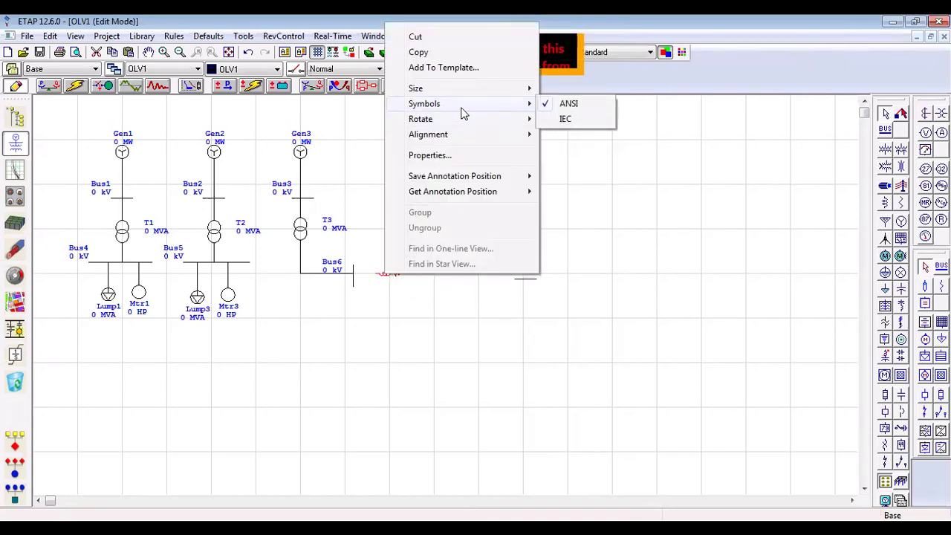
click(577, 123)
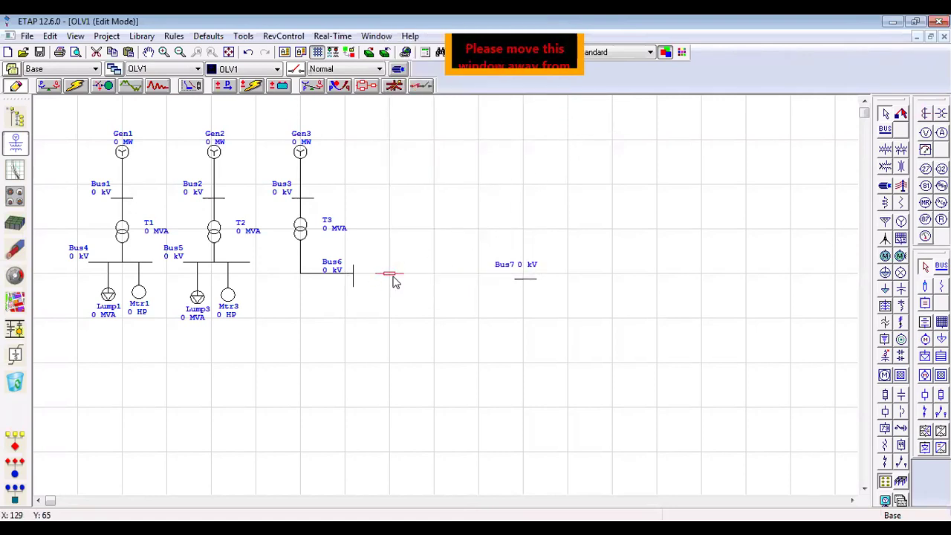
Step: Connect the transmission line to Bus6 and align it with the horizontal connector from T3
click(355, 277)
drag(381, 276, 380, 281)
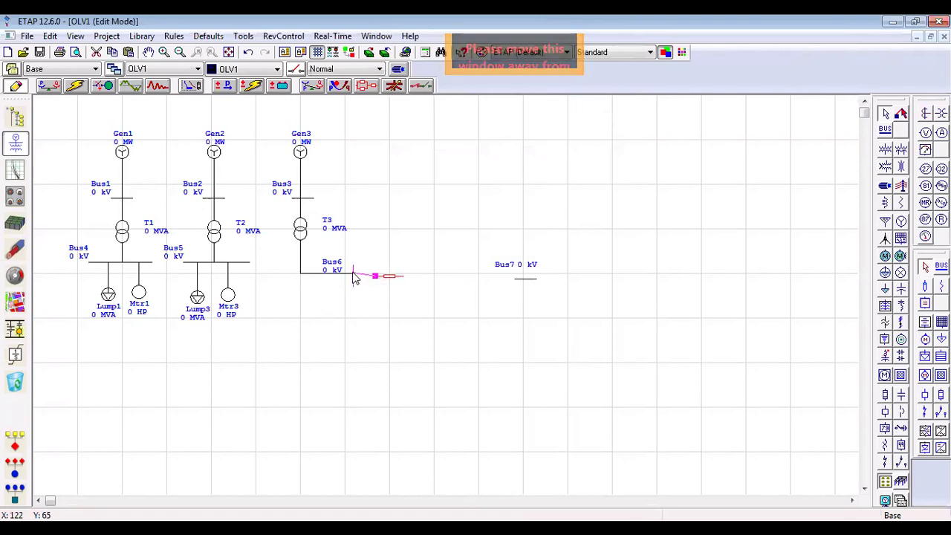
drag(389, 279, 389, 275)
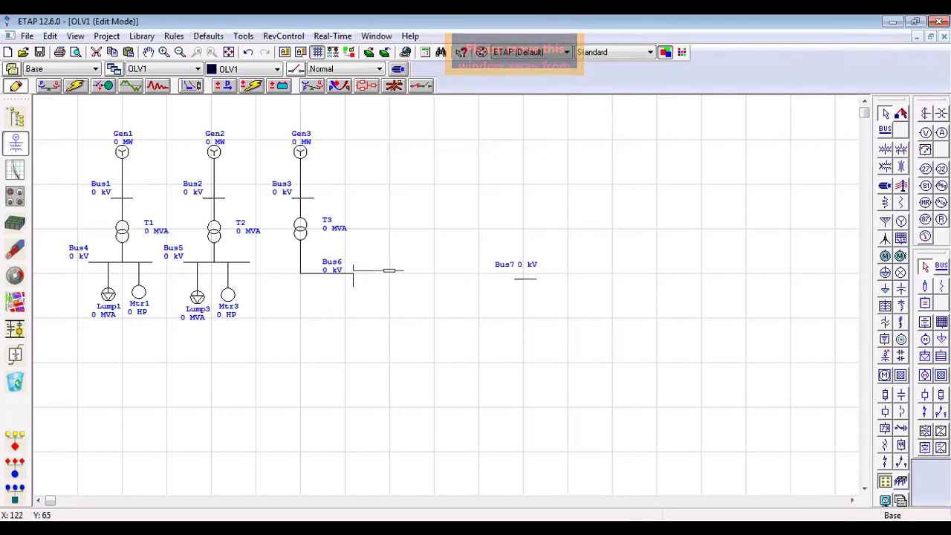
Step: Rotate Bus7 by 90 degrees, move it near the transmission line's free end, and connect the line to it
click(526, 281)
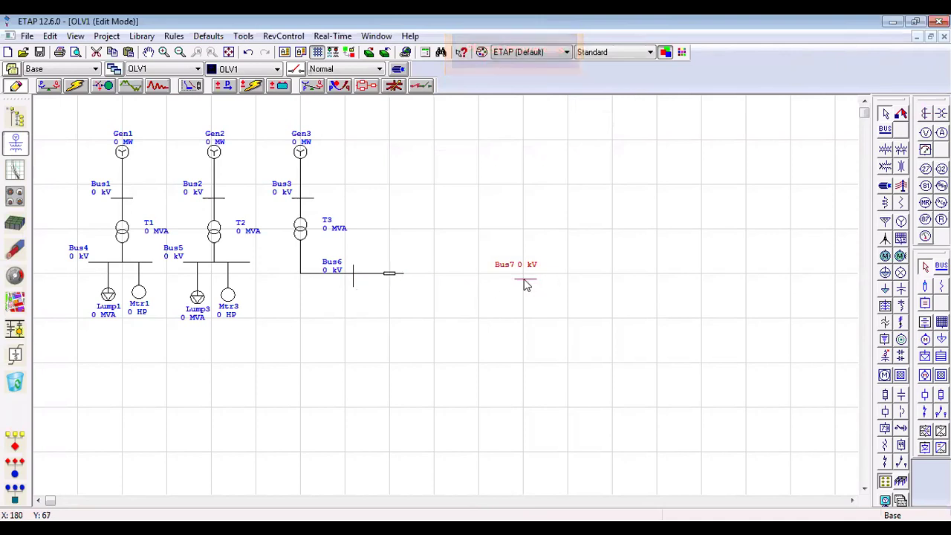
right_click(524, 283)
mouse_move(559, 312)
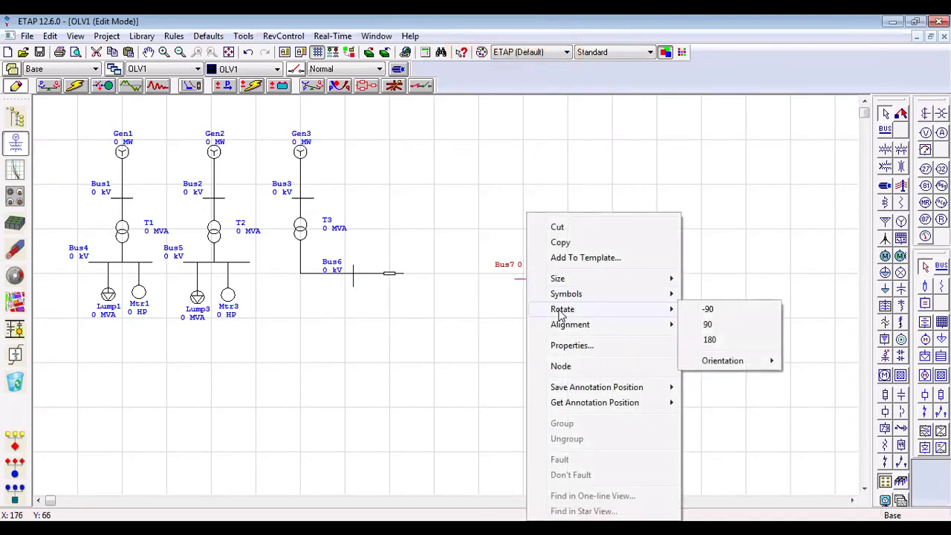
click(709, 327)
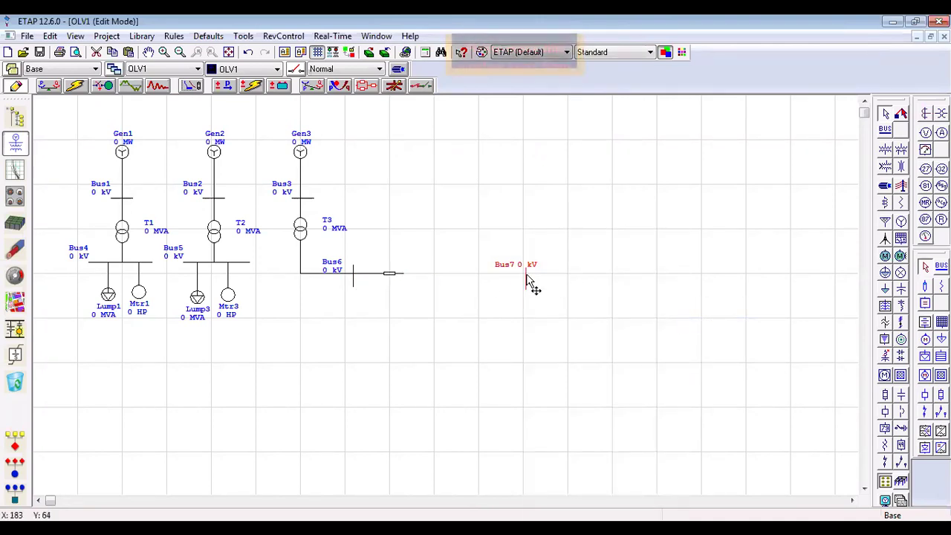
drag(525, 281, 439, 276)
click(435, 278)
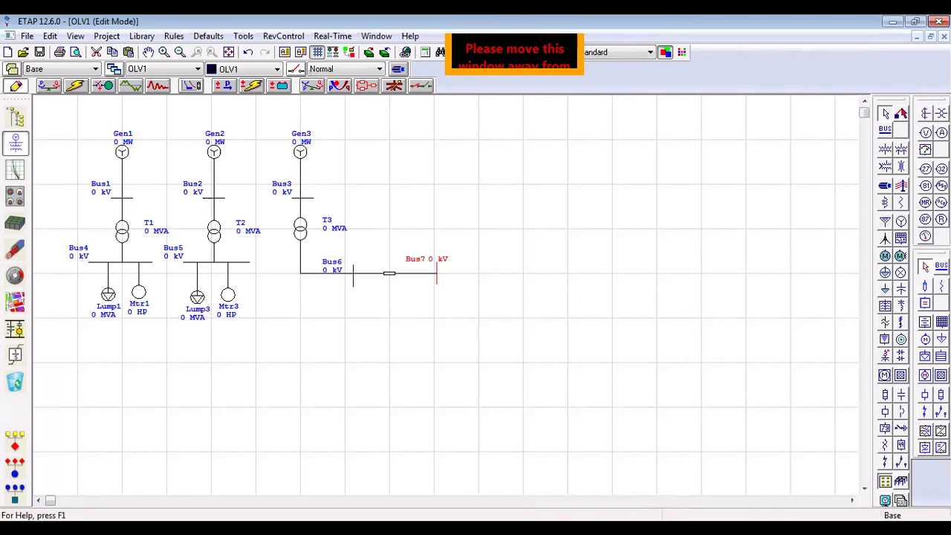
Step: Place a two-winding transformer to the right of Bus7 and switch its symbol to IEC
click(885, 153)
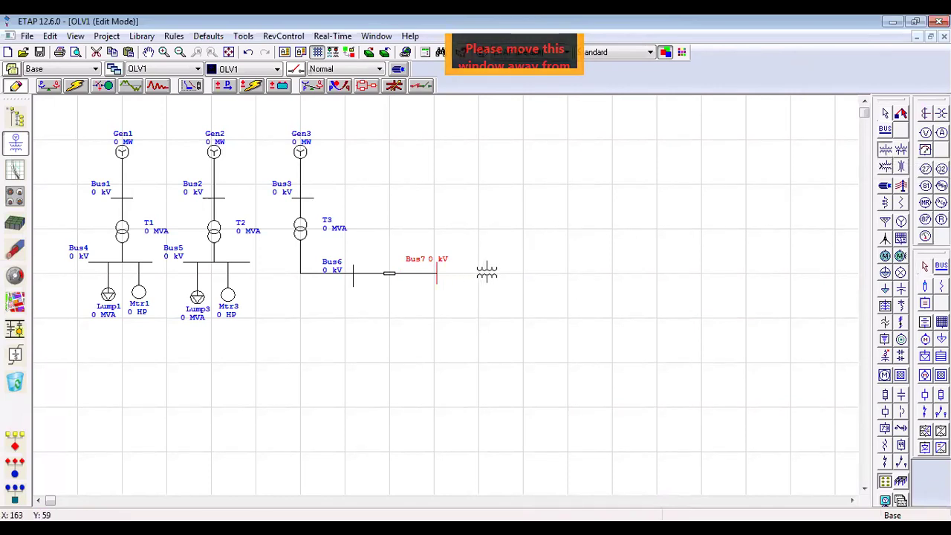
click(487, 272)
right_click(488, 273)
mouse_move(618, 105)
click(665, 120)
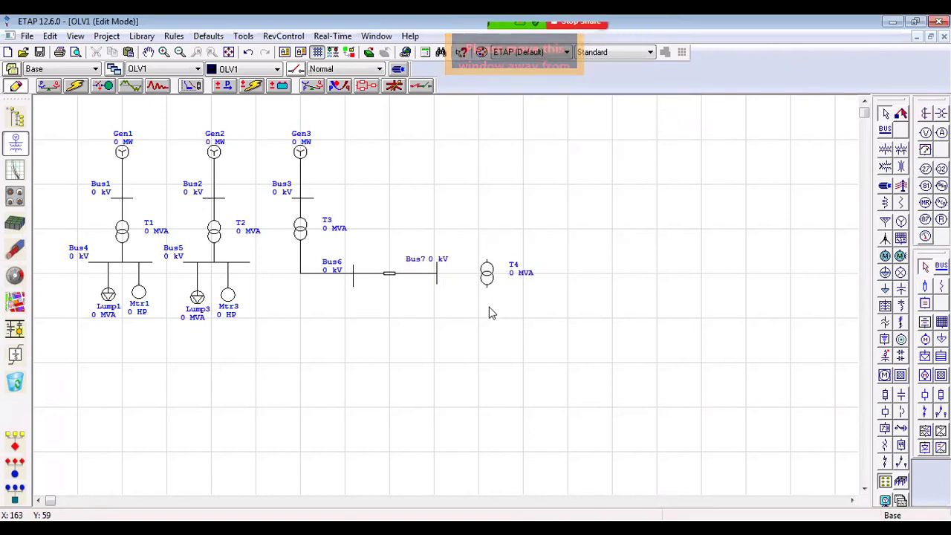
right_click(487, 275)
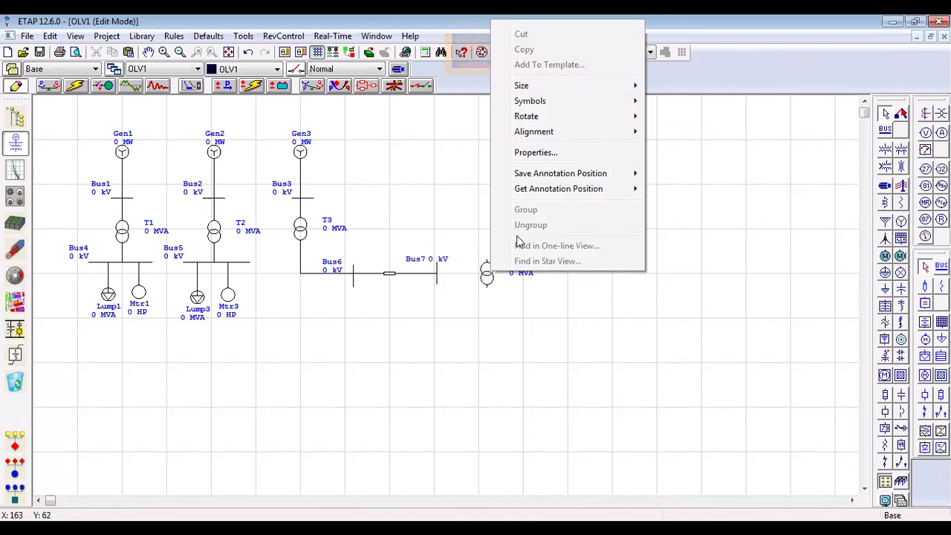
mouse_move(624, 116)
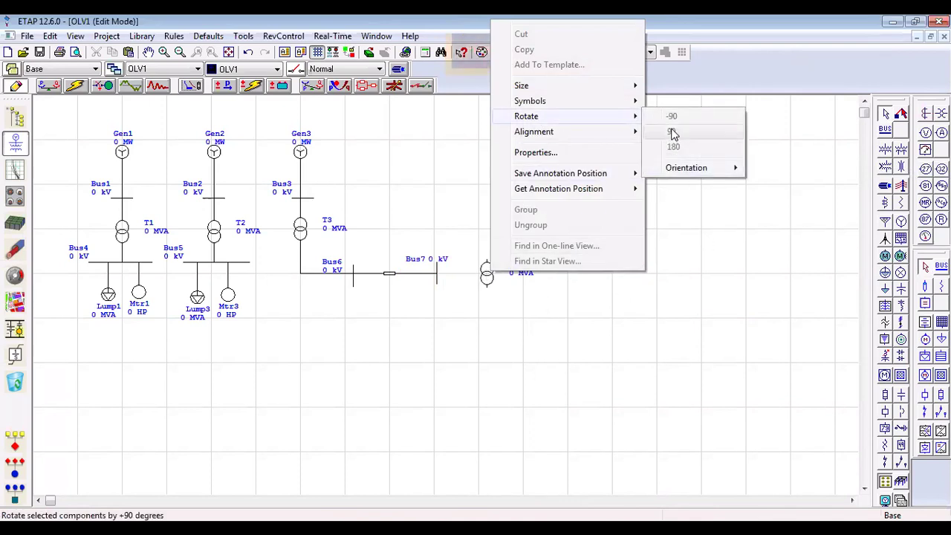
click(521, 325)
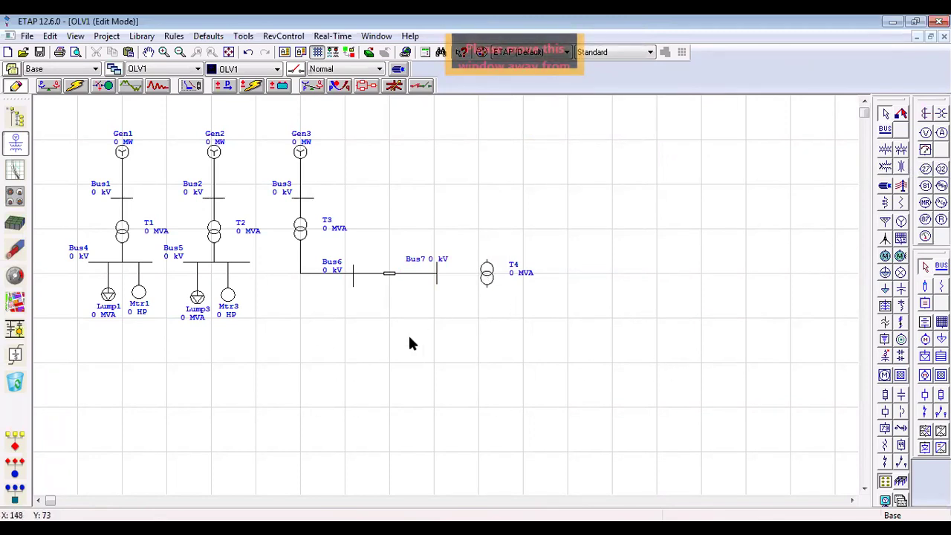
right_click(488, 279)
mouse_move(587, 125)
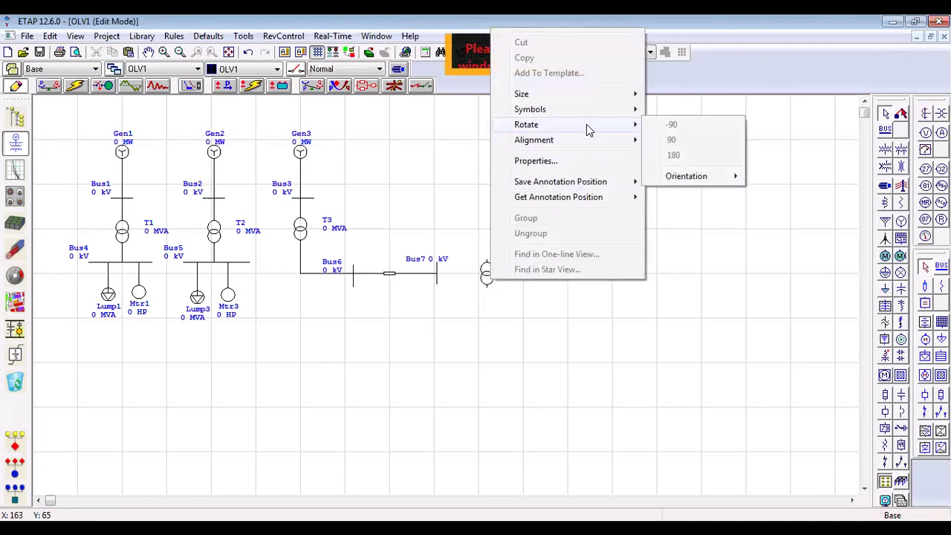
click(462, 325)
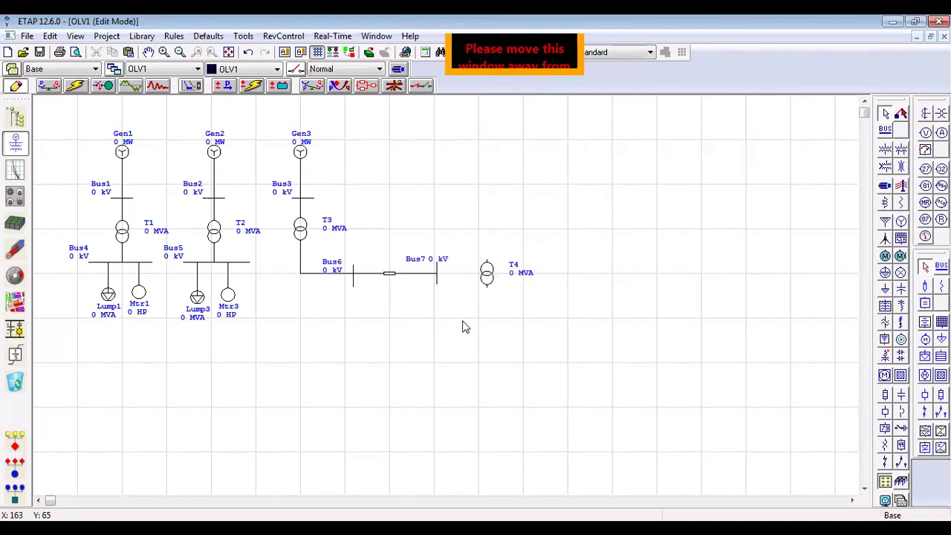
right_click(489, 279)
mouse_move(584, 102)
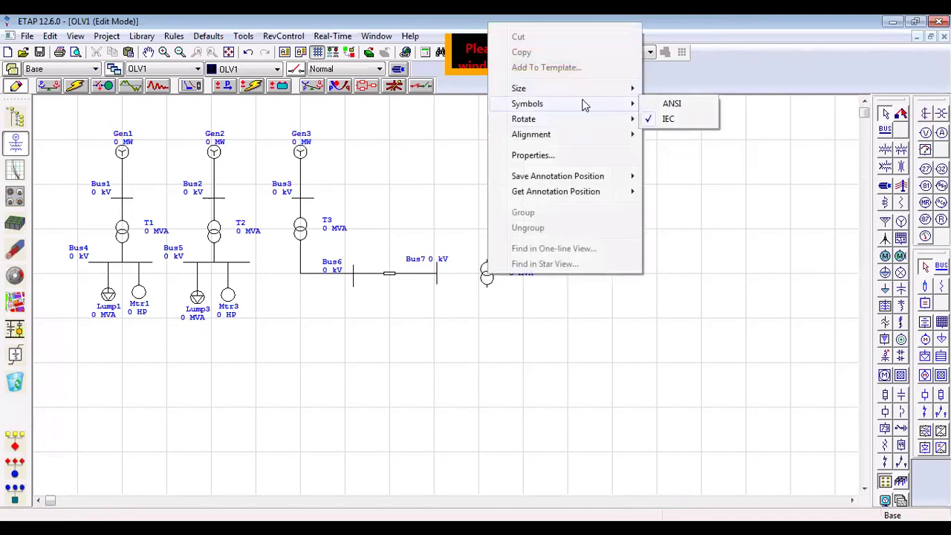
mouse_move(616, 119)
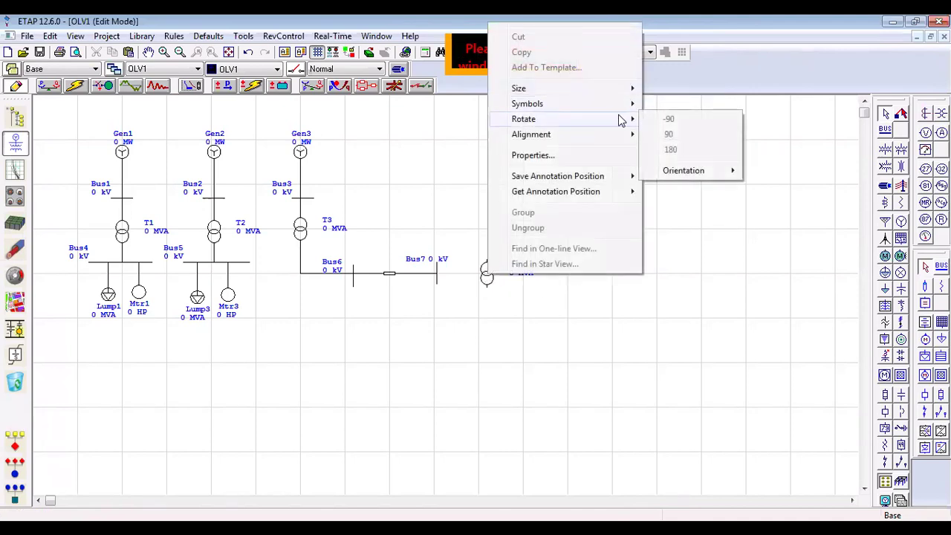
click(440, 412)
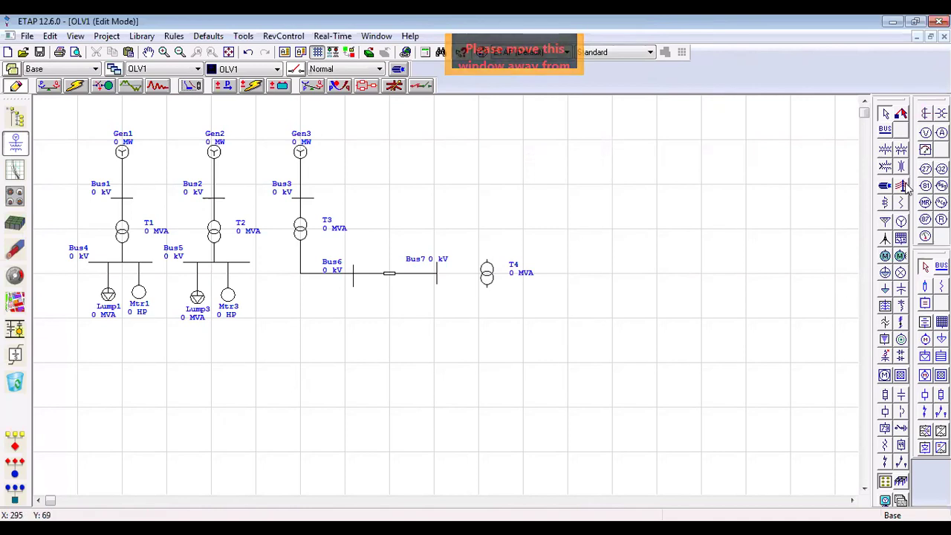
Step: Place a bus to the lower right of T4, with a lumped load and an induction motor beneath it
click(885, 130)
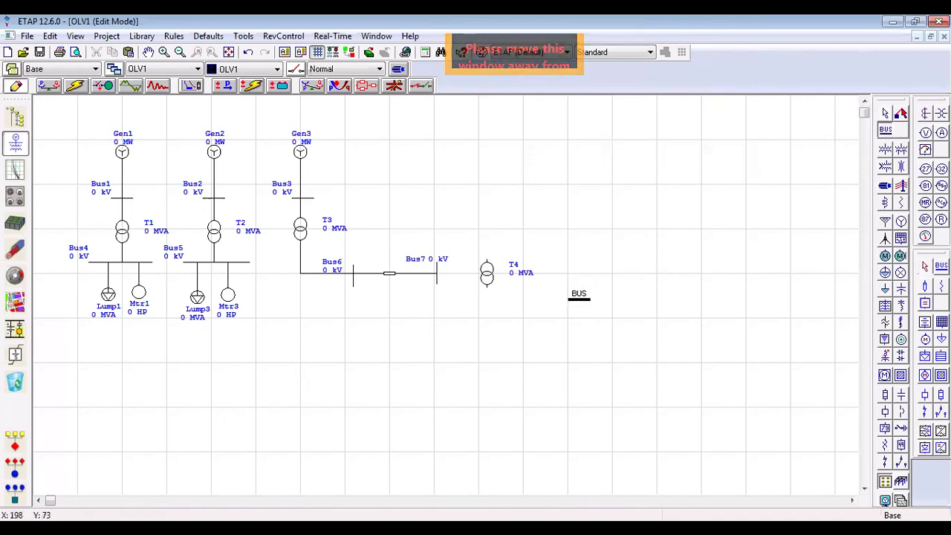
click(579, 298)
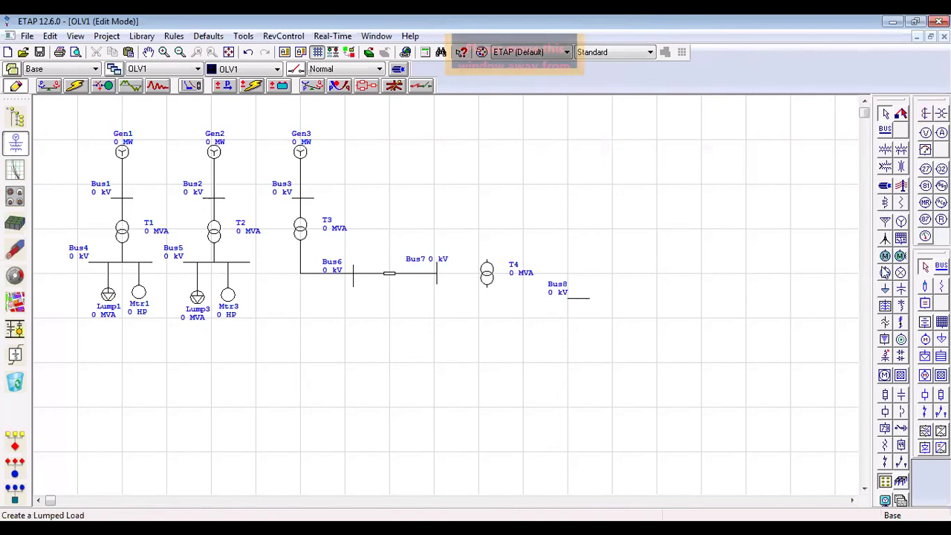
click(885, 273)
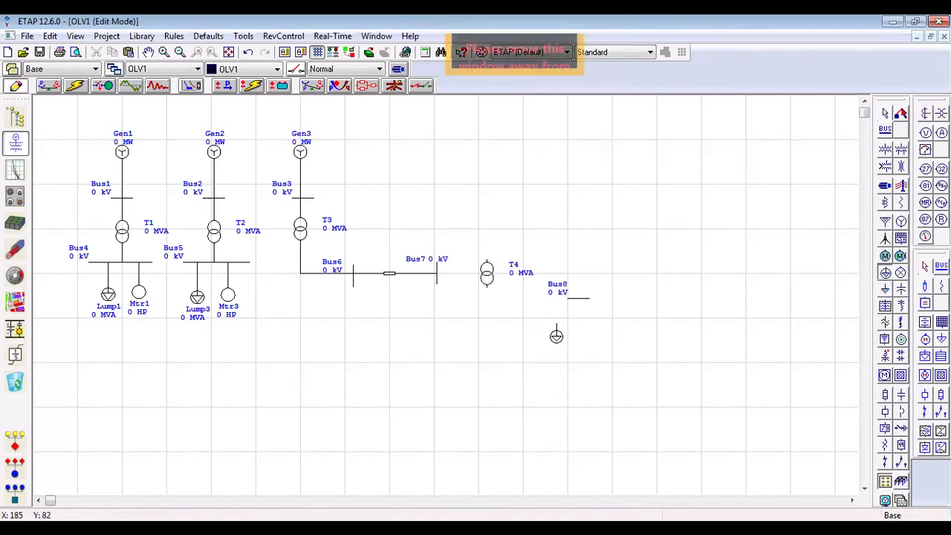
click(557, 331)
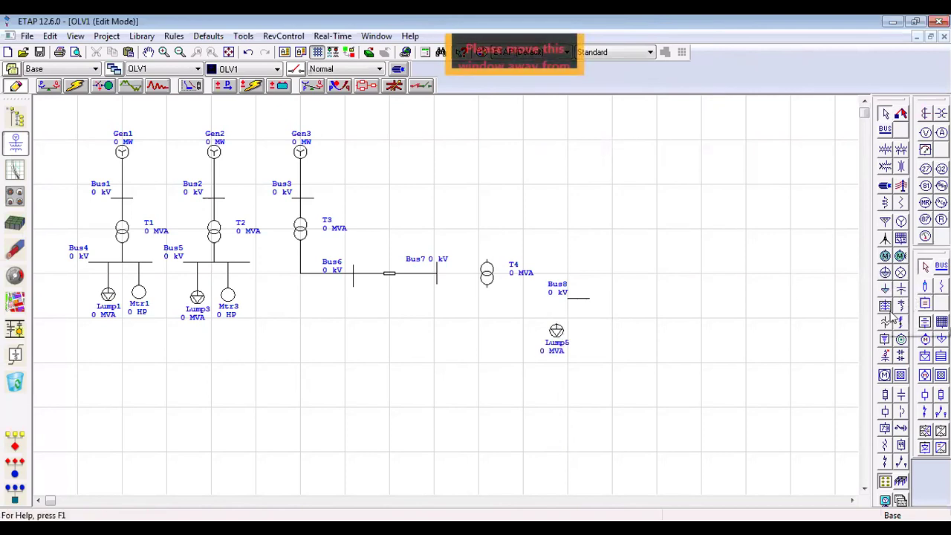
click(885, 257)
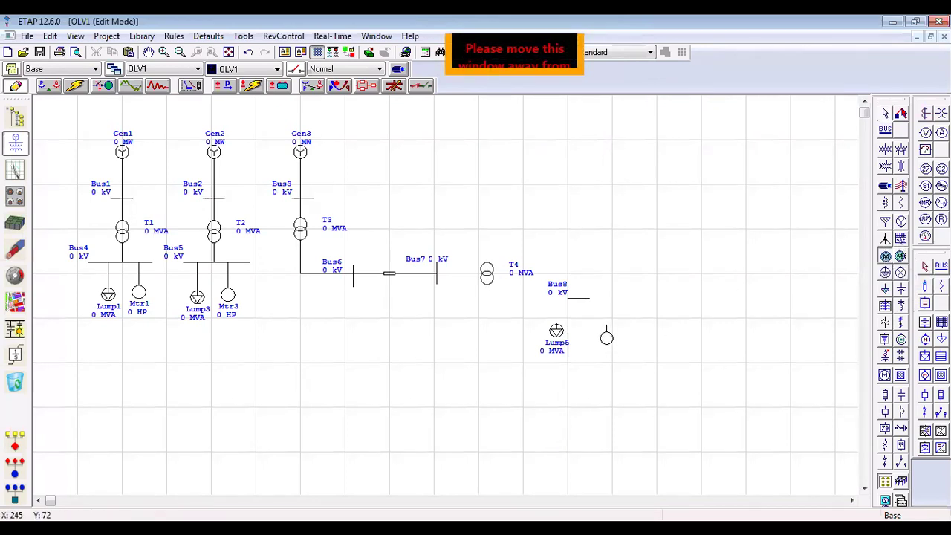
click(608, 331)
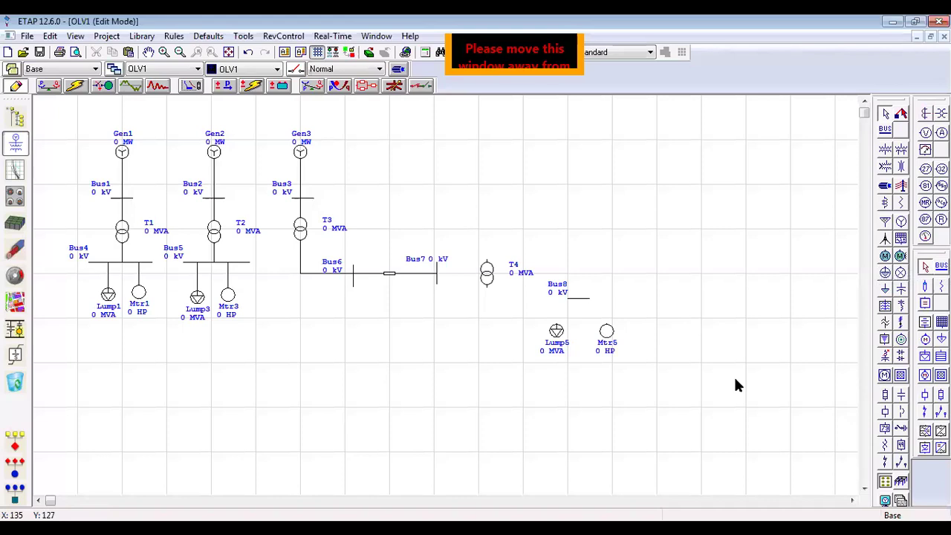
Step: Lengthen Bus8 to the right and connect the lumped load Lump5 and the motor Mtr5 to it
click(585, 299)
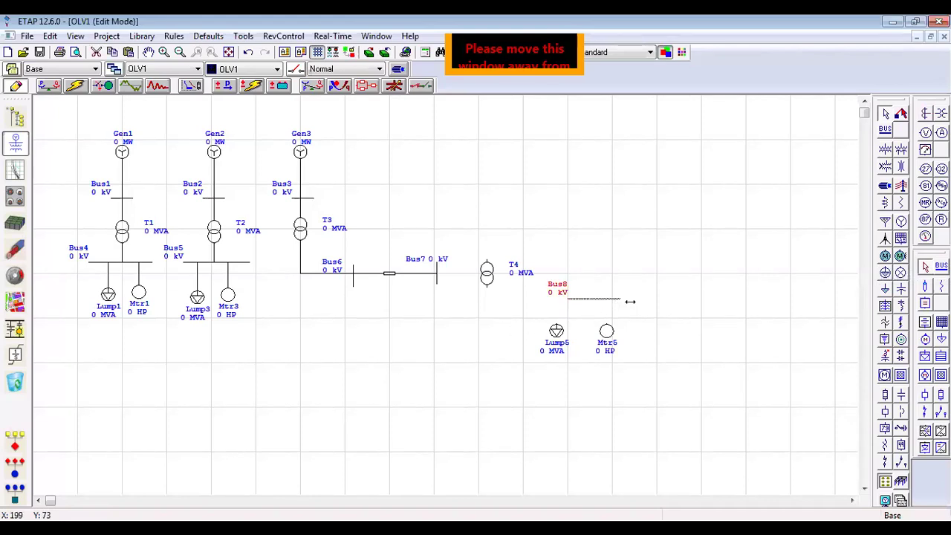
drag(557, 331, 580, 300)
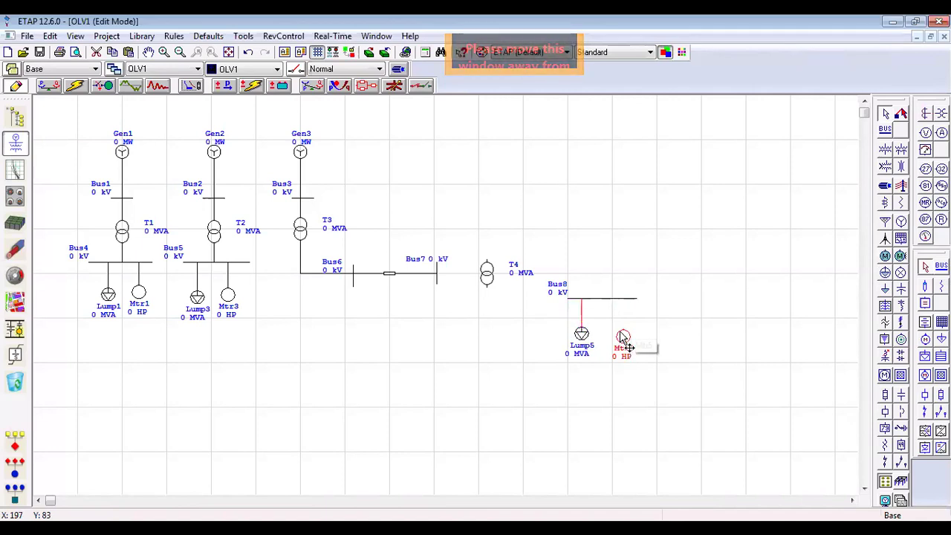
drag(625, 334, 625, 304)
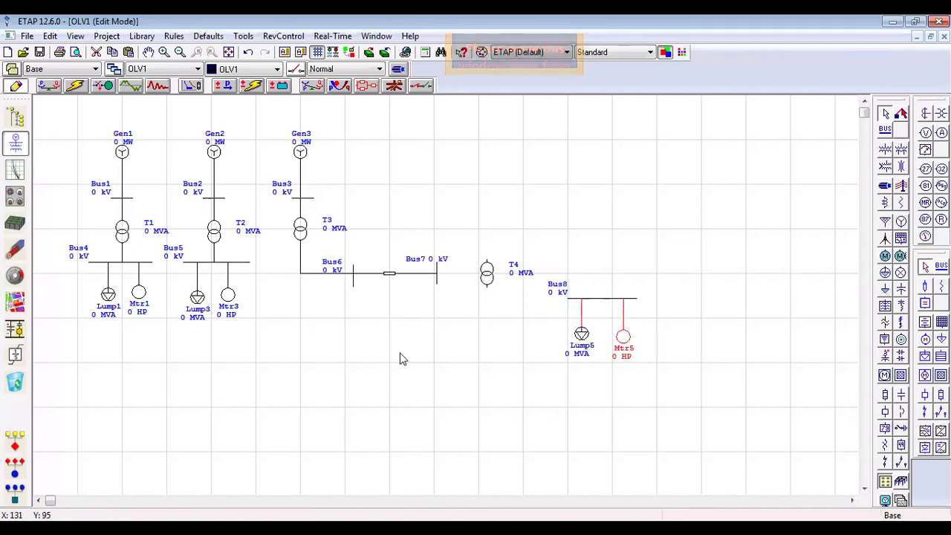
Step: Try to rotate transformer T4 by 90 degrees twice while motor Mtr5 is still selected
right_click(486, 270)
mouse_move(513, 120)
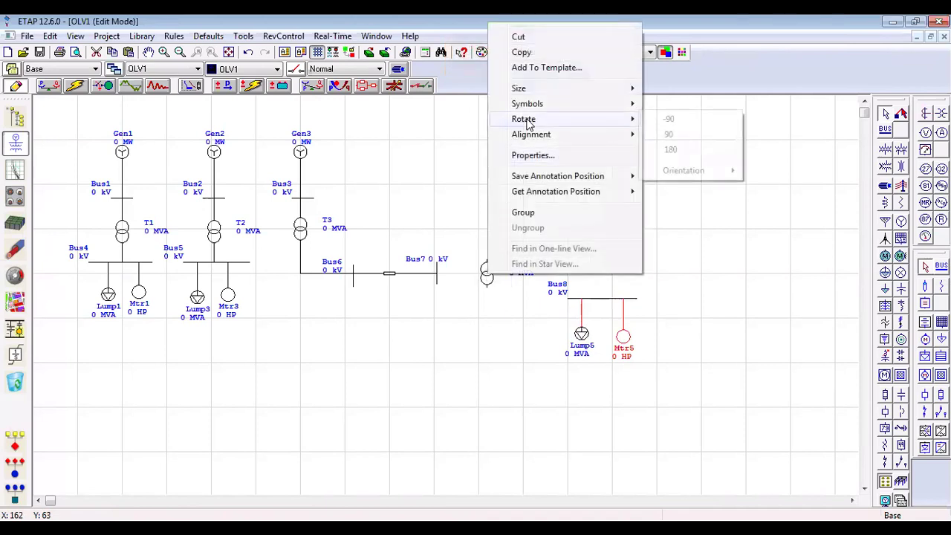
click(684, 134)
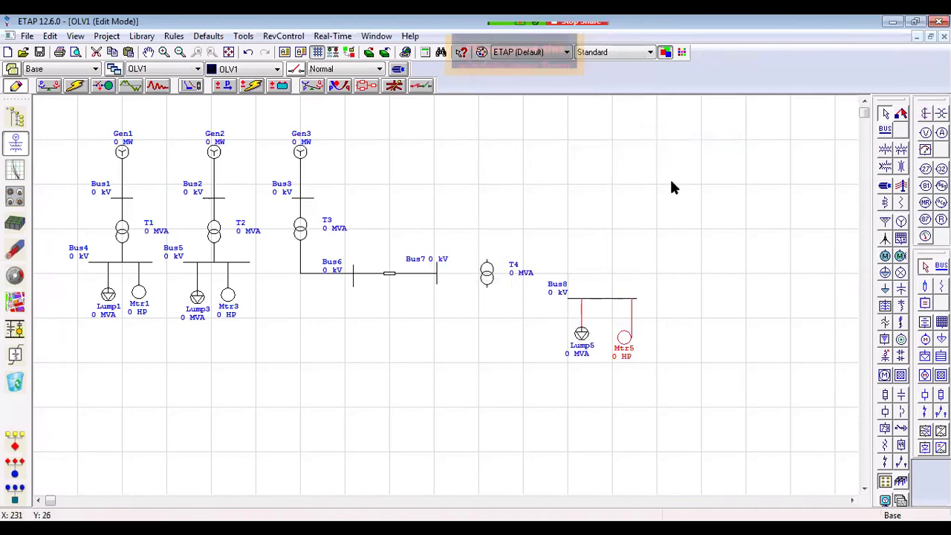
right_click(487, 277)
mouse_move(572, 127)
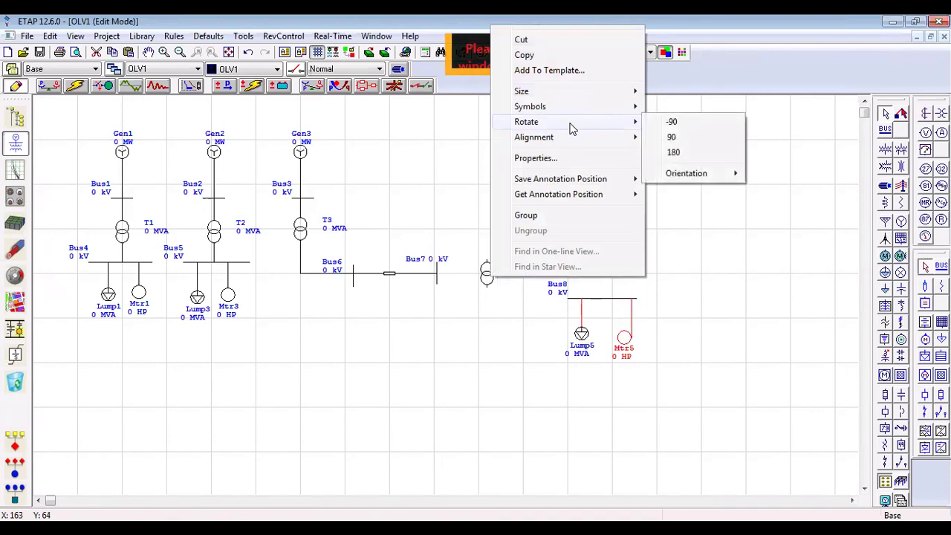
click(672, 140)
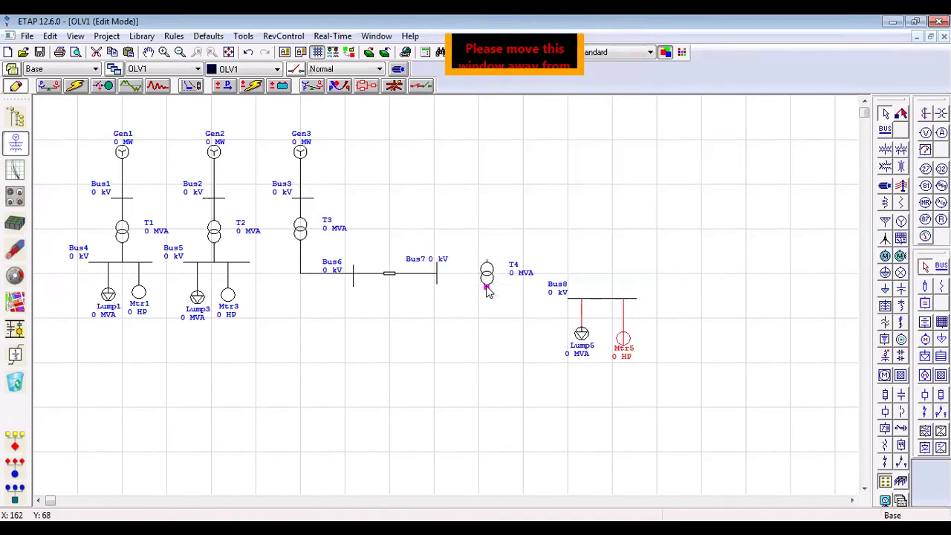
Step: Connect transformer T4 between Bus7 and Bus8, and shift it slightly to the right
drag(563, 292, 602, 297)
drag(603, 302, 602, 299)
drag(486, 263, 512, 274)
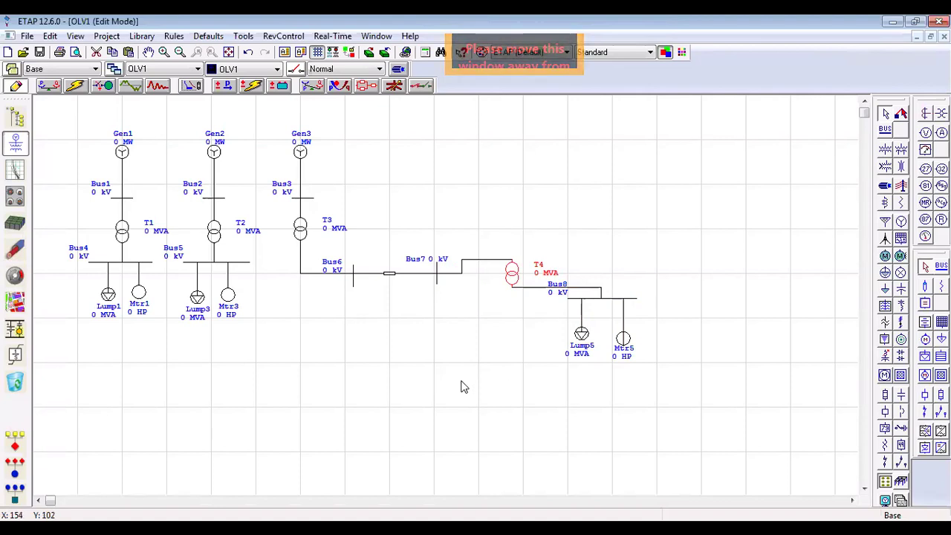
click(83, 374)
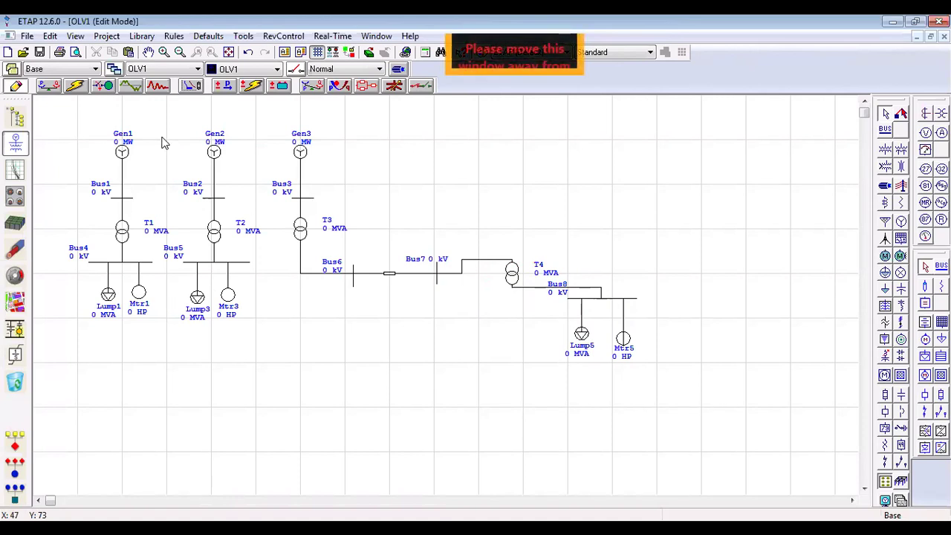
Step: Set the rating of generator Gen1 to 100 MW and 63 kV
click(122, 154)
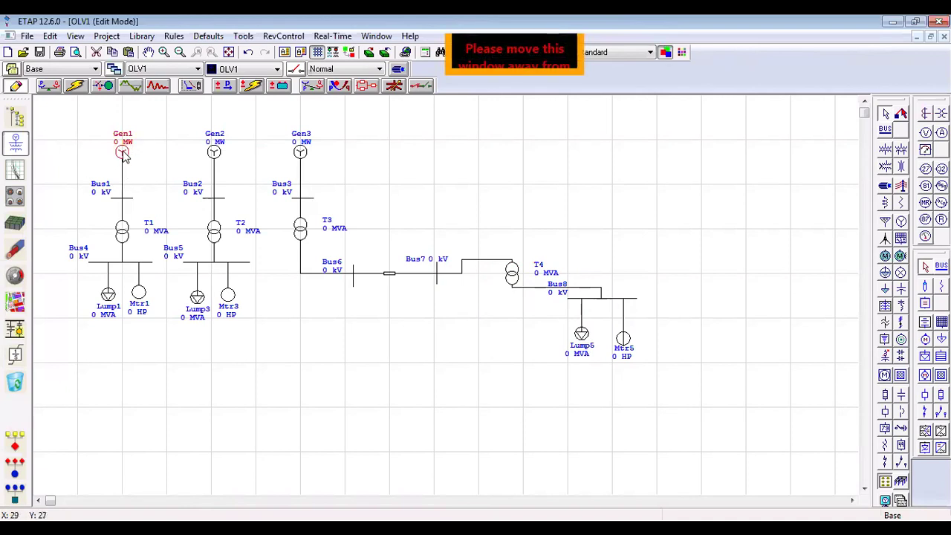
double_click(124, 155)
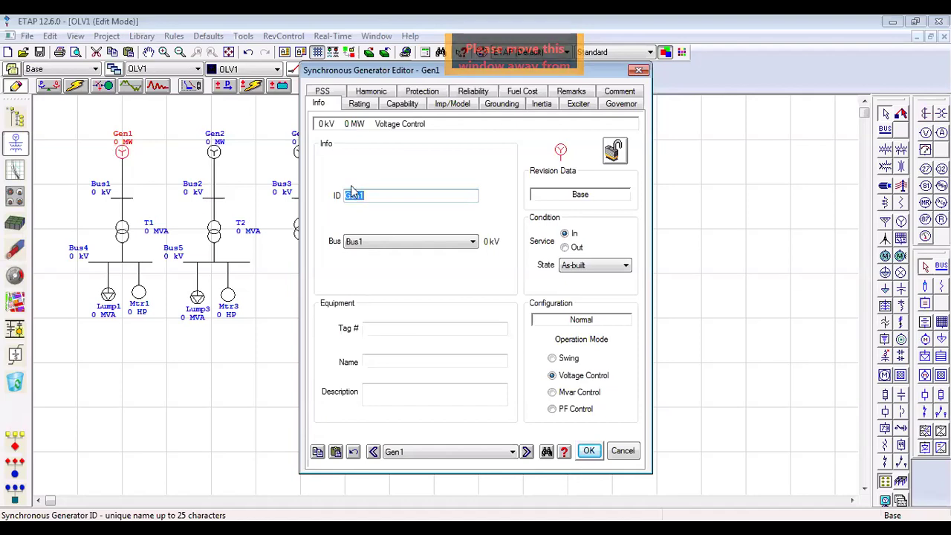
click(359, 105)
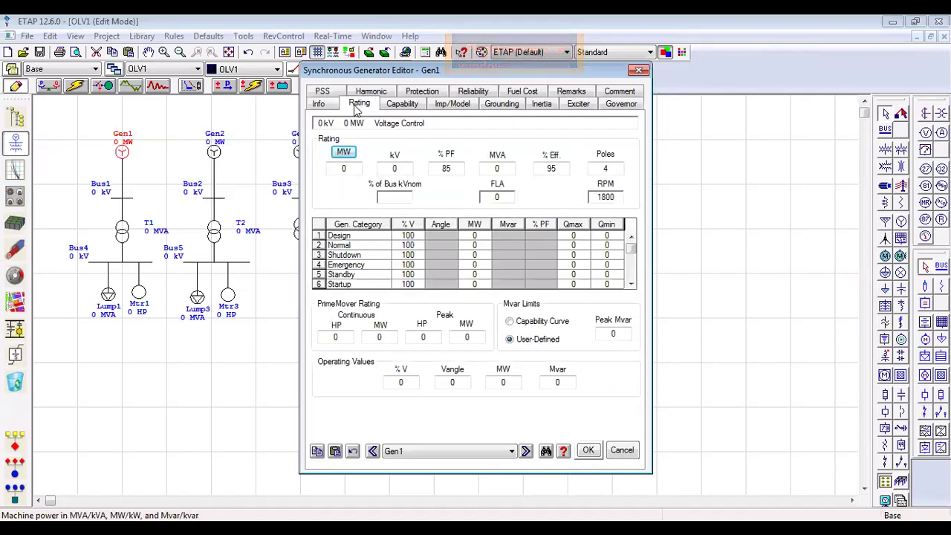
double_click(346, 168)
text(100)
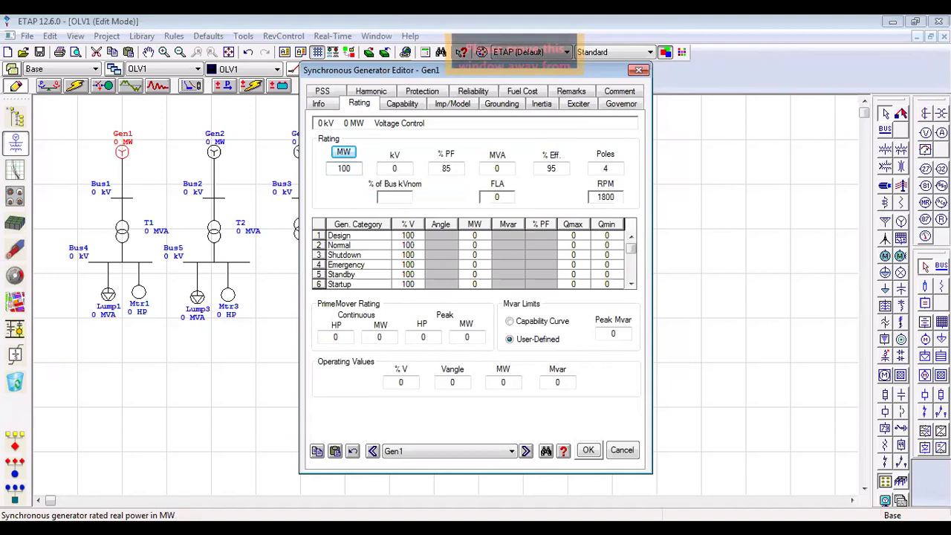
click(393, 168)
double_click(394, 168)
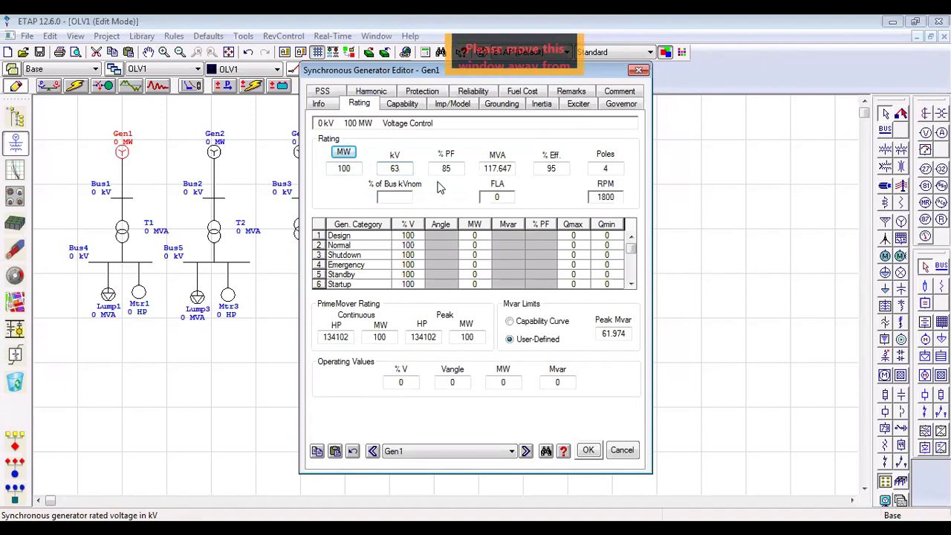
key(Tab)
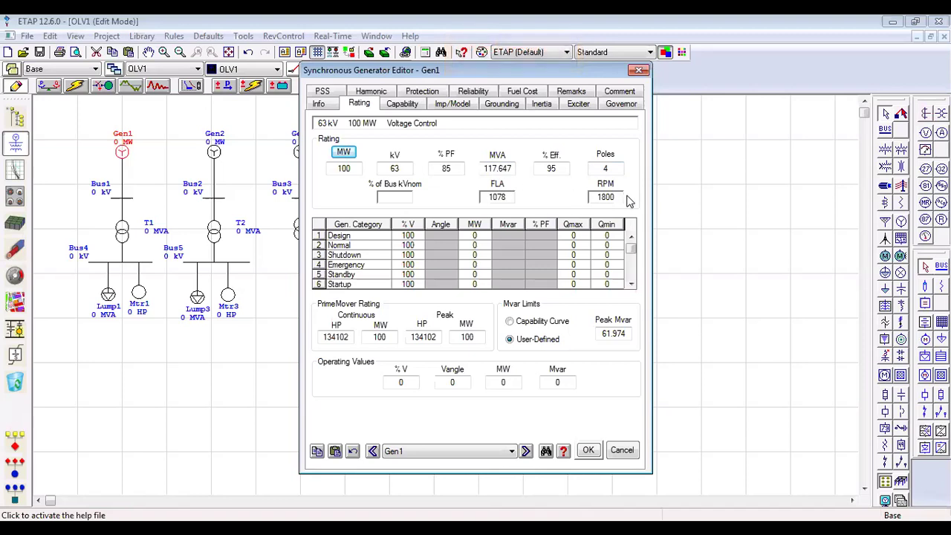
click(587, 452)
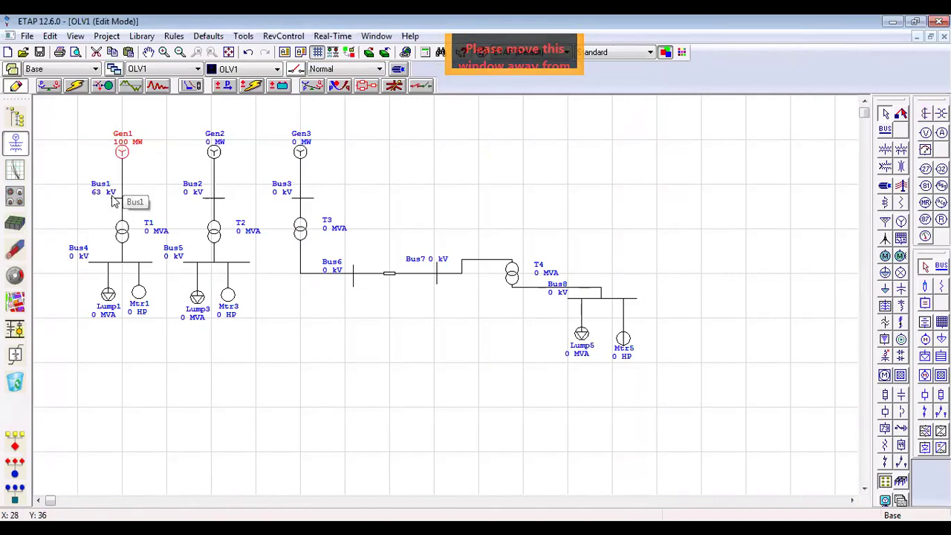
Step: Set the grounding connection of generator Gen1 to display as symbols
double_click(122, 154)
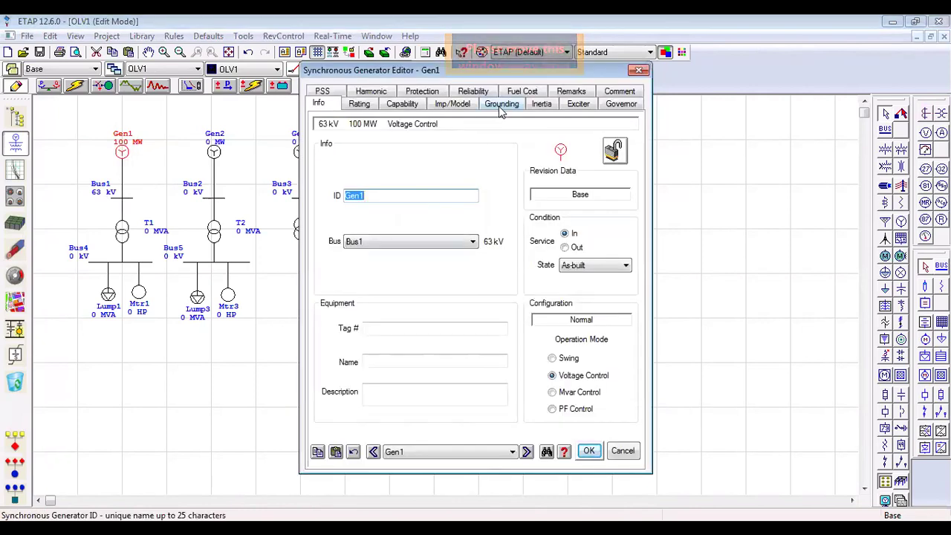
click(501, 106)
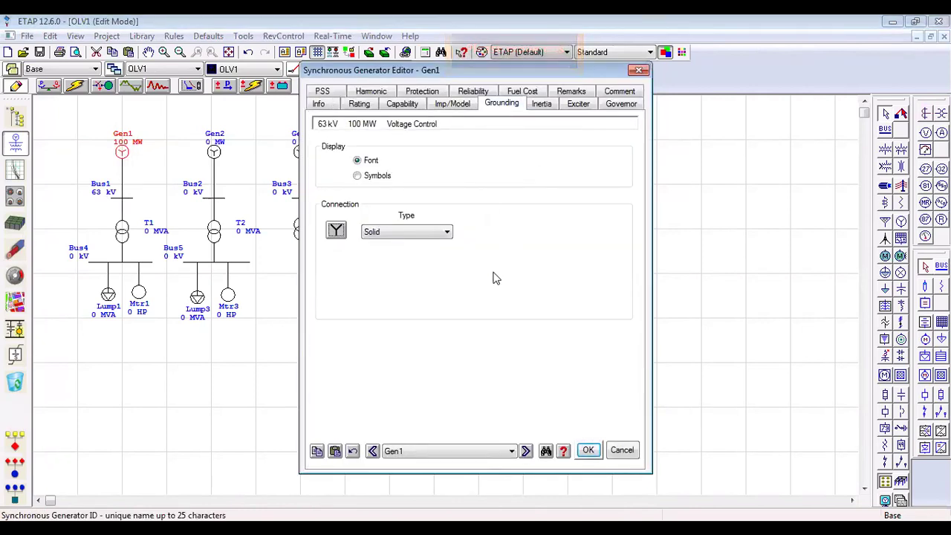
click(357, 178)
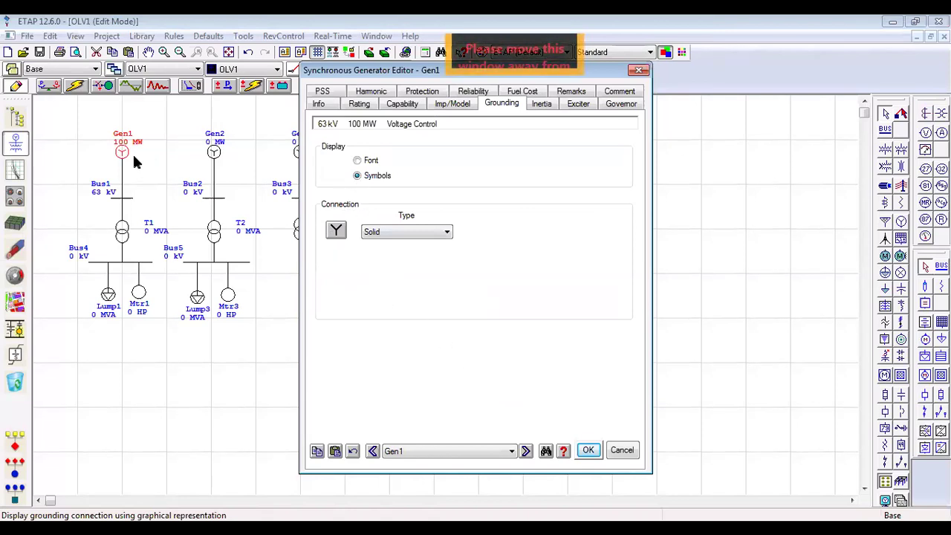
click(589, 452)
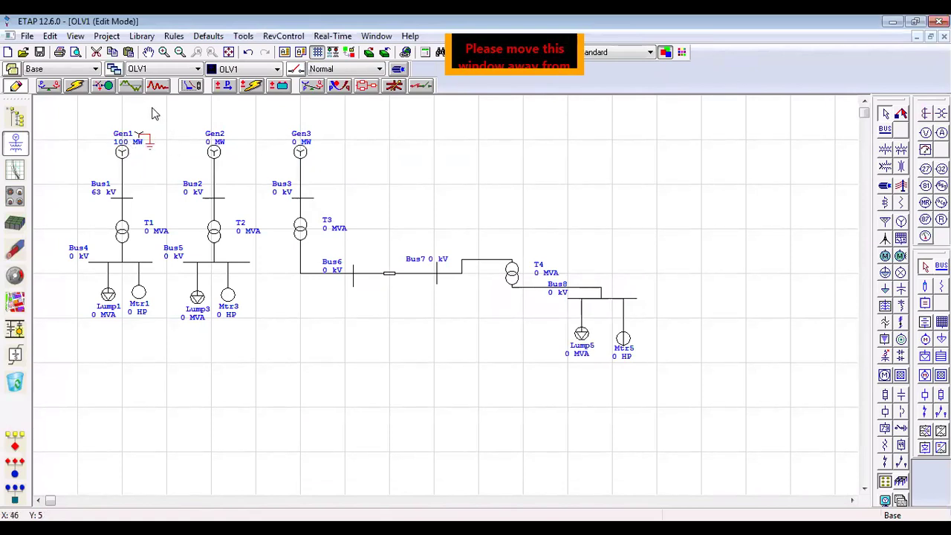
Step: Check generator Gen1's rating, and toggle its grounding display and winding connection, returning them to Symbols and solidly grounded wye
double_click(124, 154)
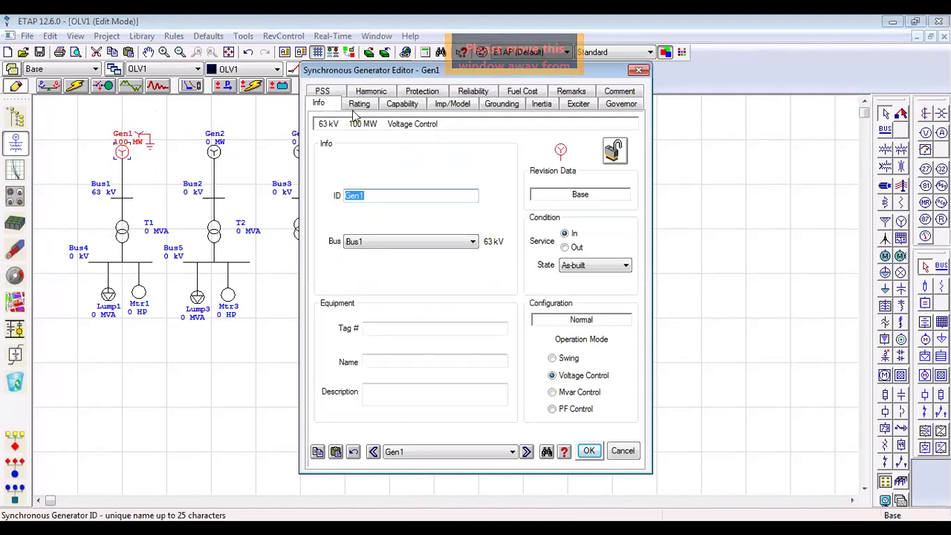
click(360, 106)
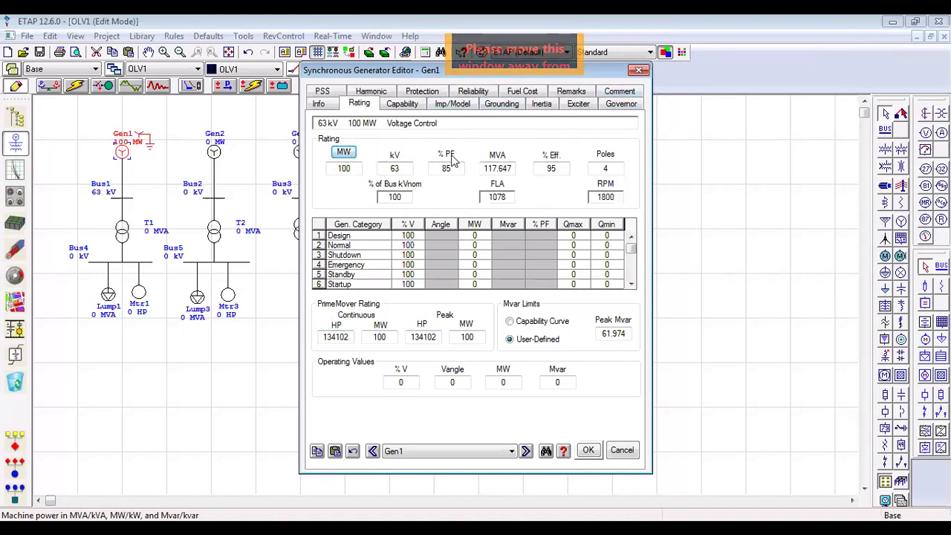
click(502, 105)
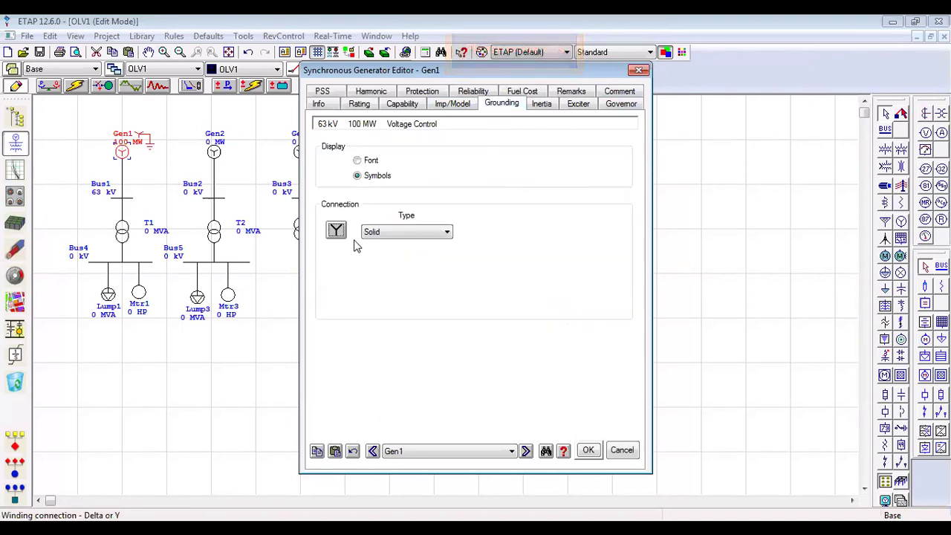
click(358, 162)
click(358, 175)
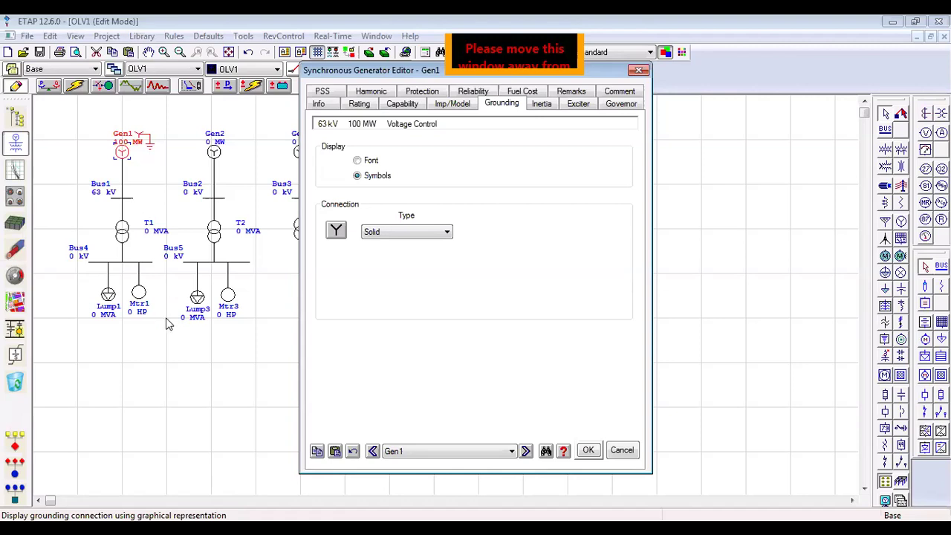
click(336, 232)
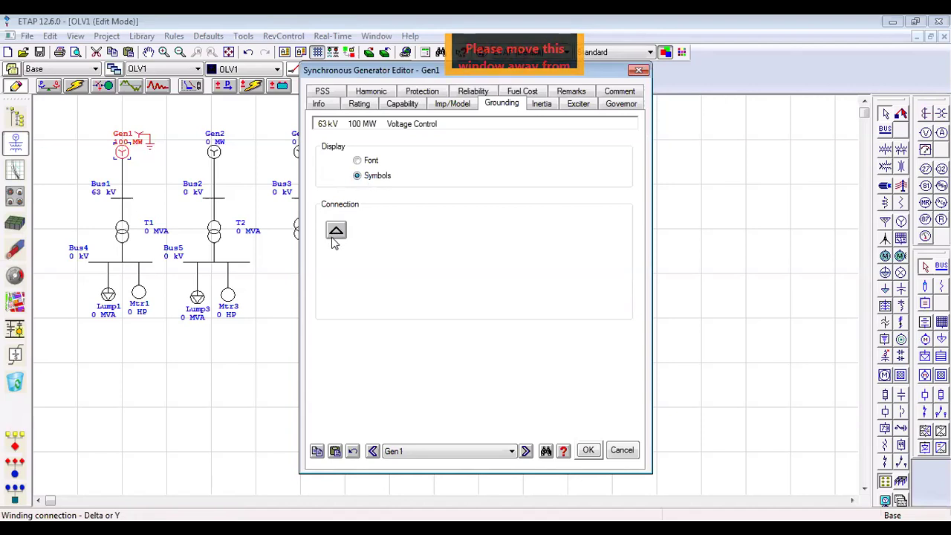
click(336, 232)
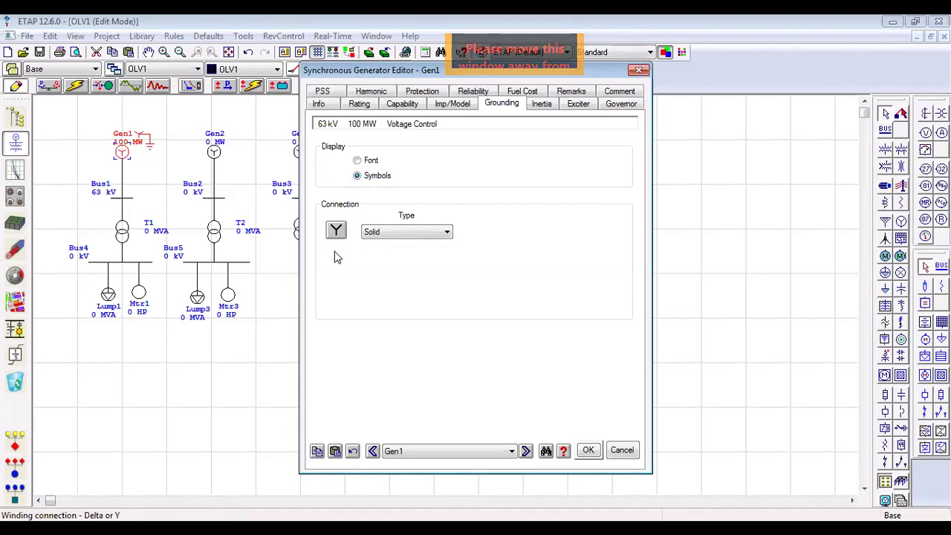
click(589, 451)
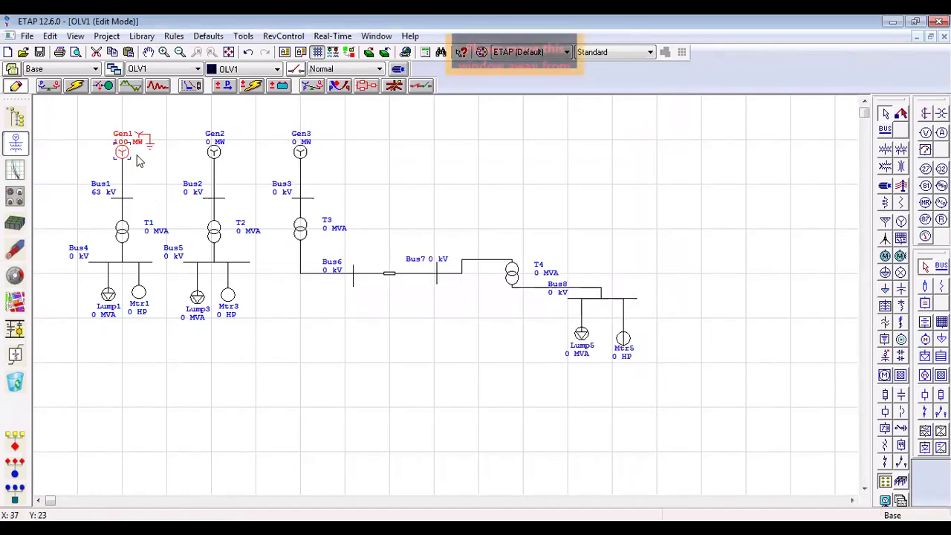
click(162, 157)
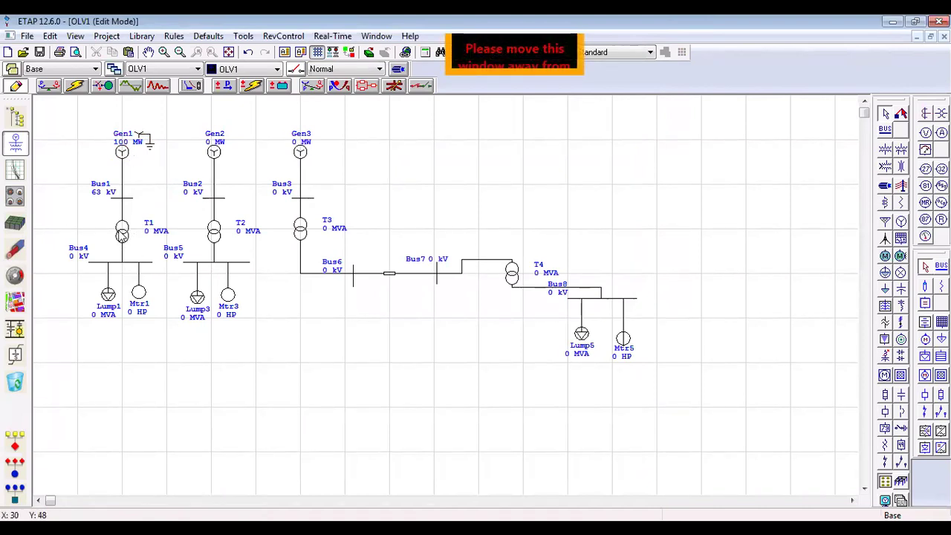
Step: Set transformer T1's rated power to 50 MVA and its secondary voltage to 0.415 kV
click(121, 235)
double_click(148, 234)
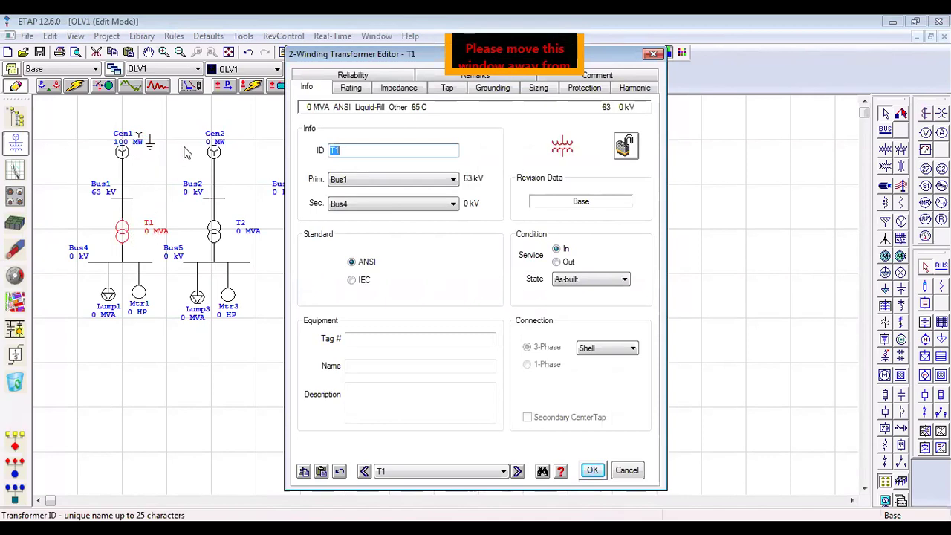
click(350, 87)
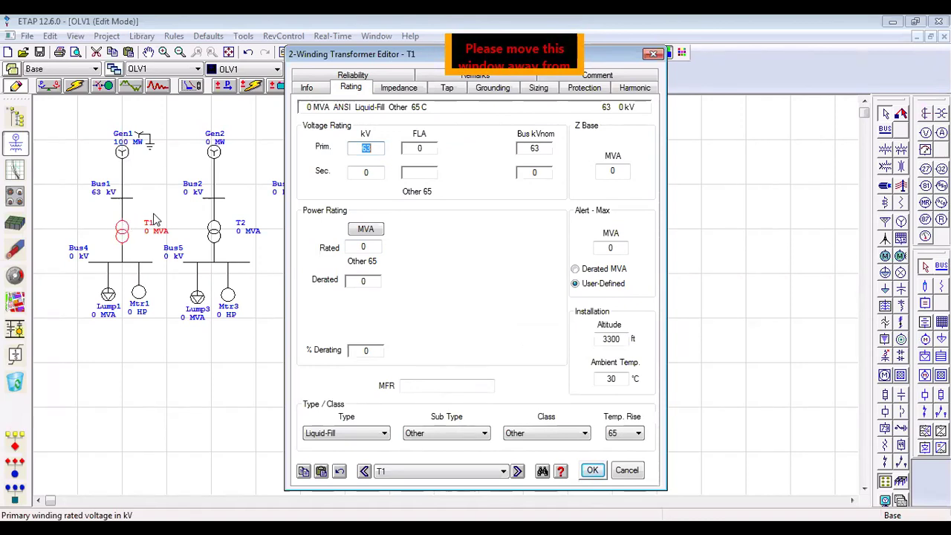
click(362, 246)
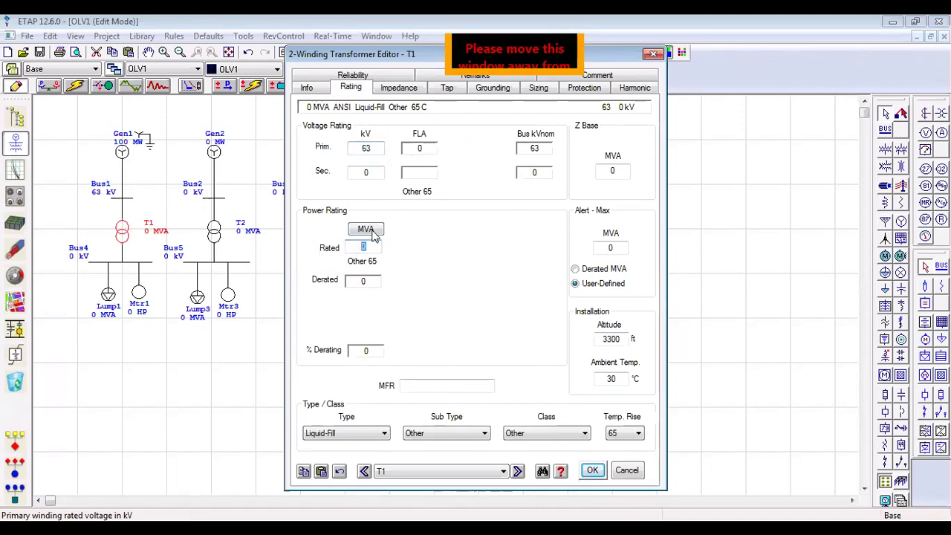
text(50)
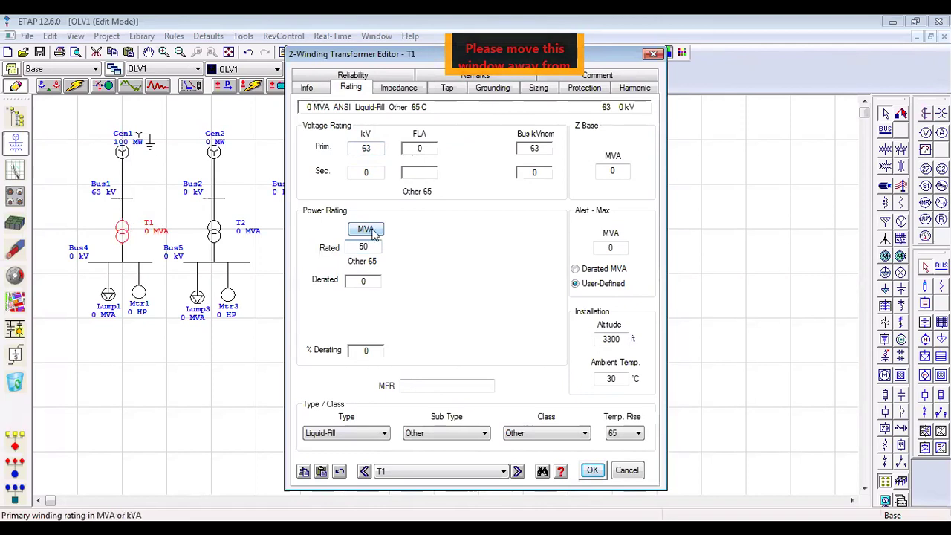
click(434, 254)
double_click(370, 171)
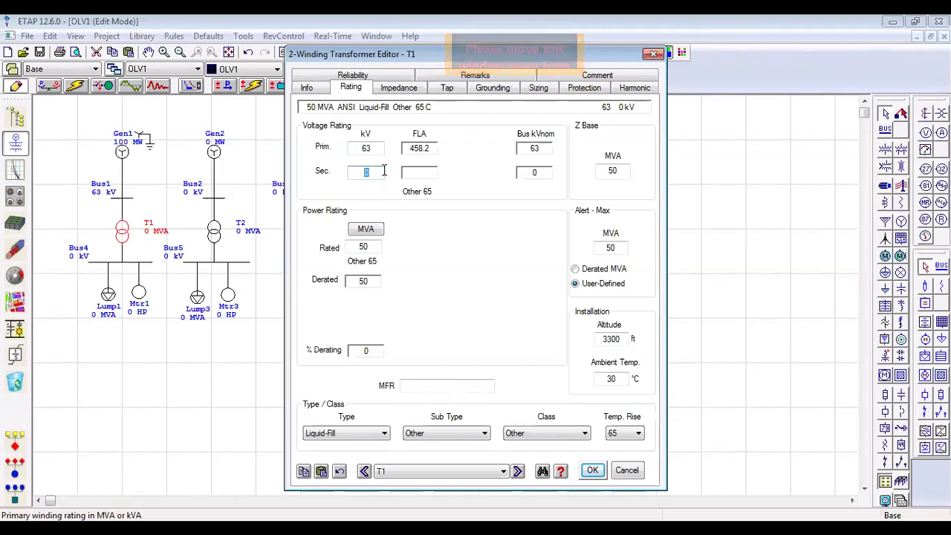
text(0.415)
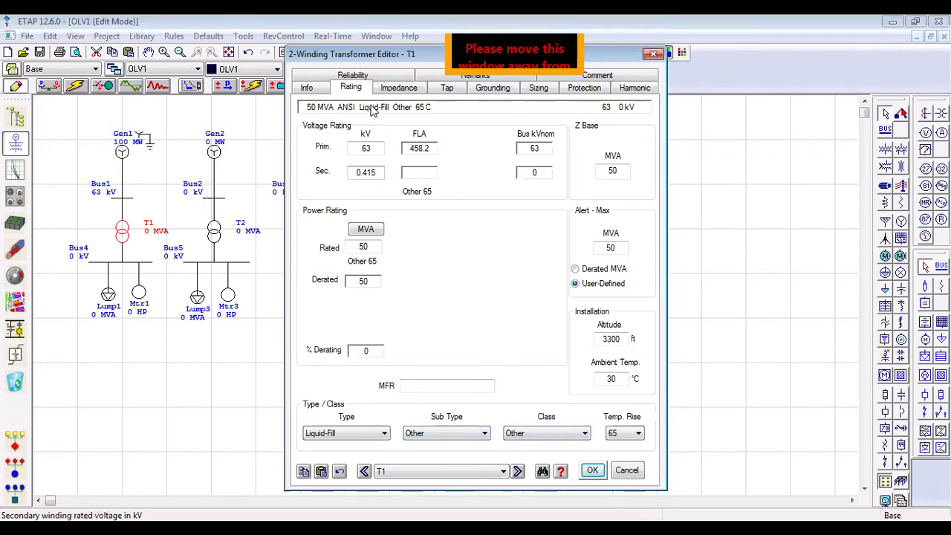
Step: Display transformer T1's grounding as symbols and change its primary winding to solidly grounded wye
click(490, 90)
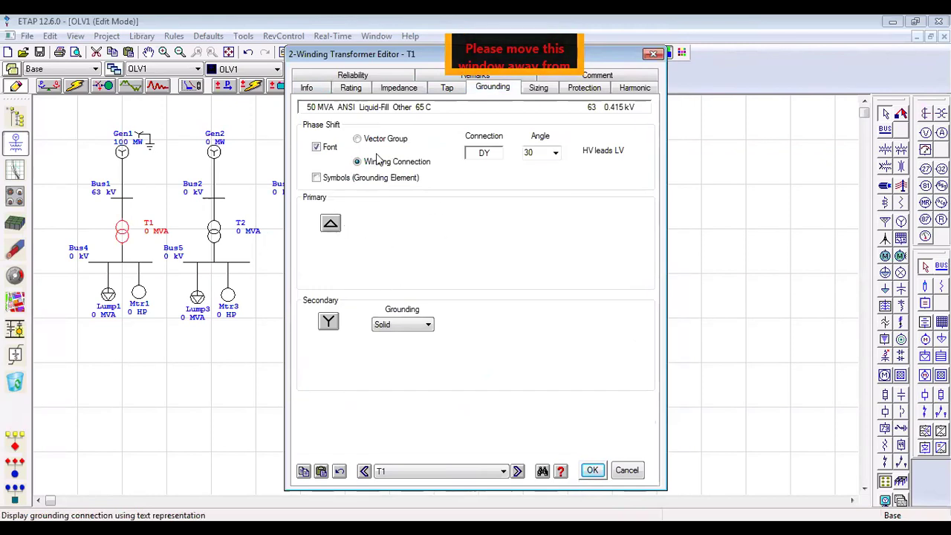
click(317, 179)
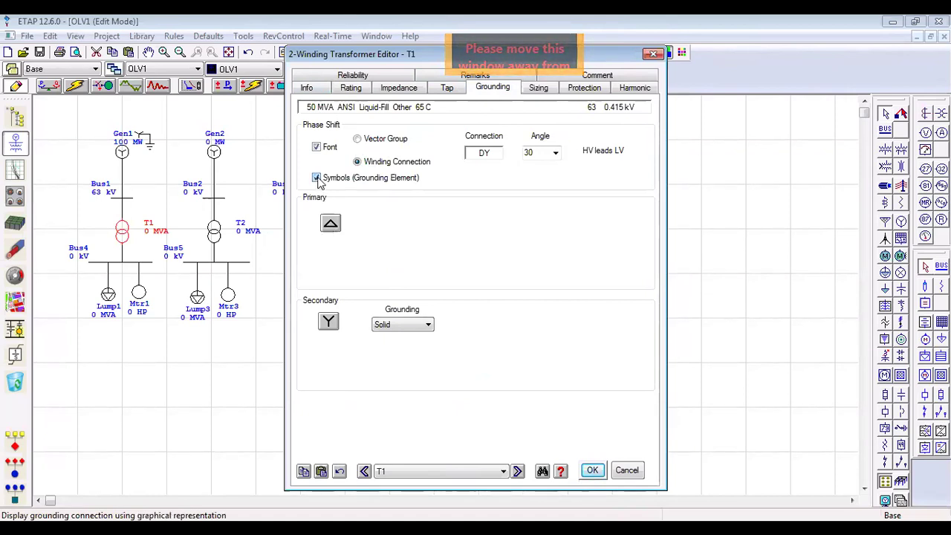
click(332, 224)
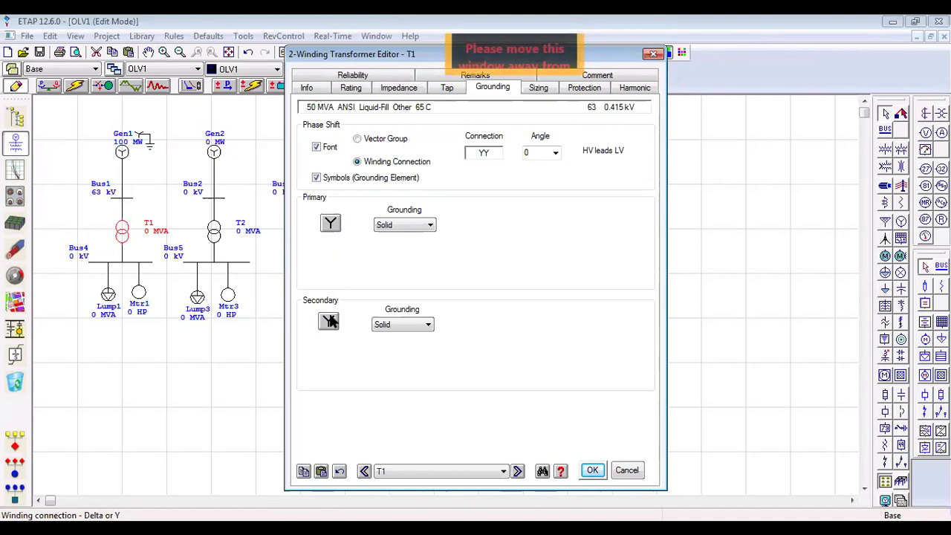
click(591, 473)
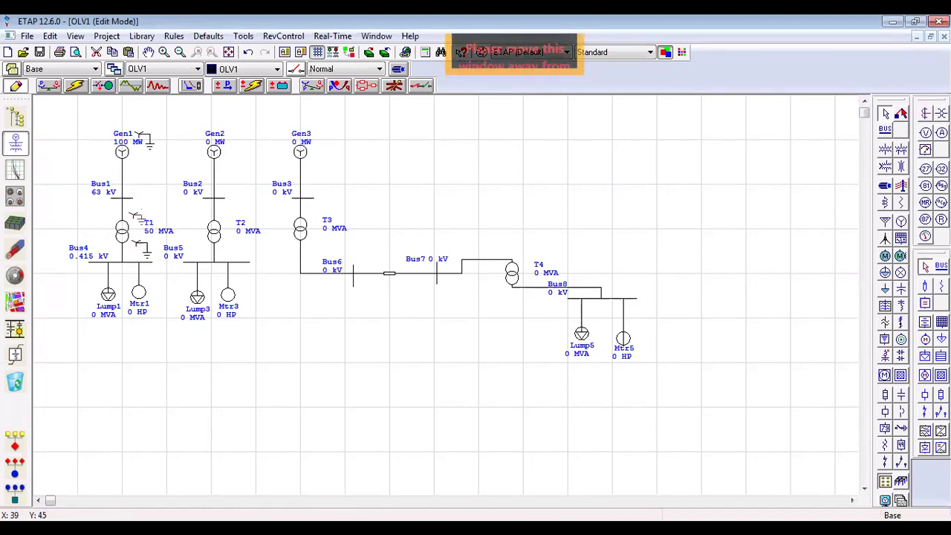
Step: Move transformer T1's labels clear of the grounding symbols, placing the MVA label left of the transformer, and shift the transformer slightly right
click(146, 244)
drag(150, 234, 92, 226)
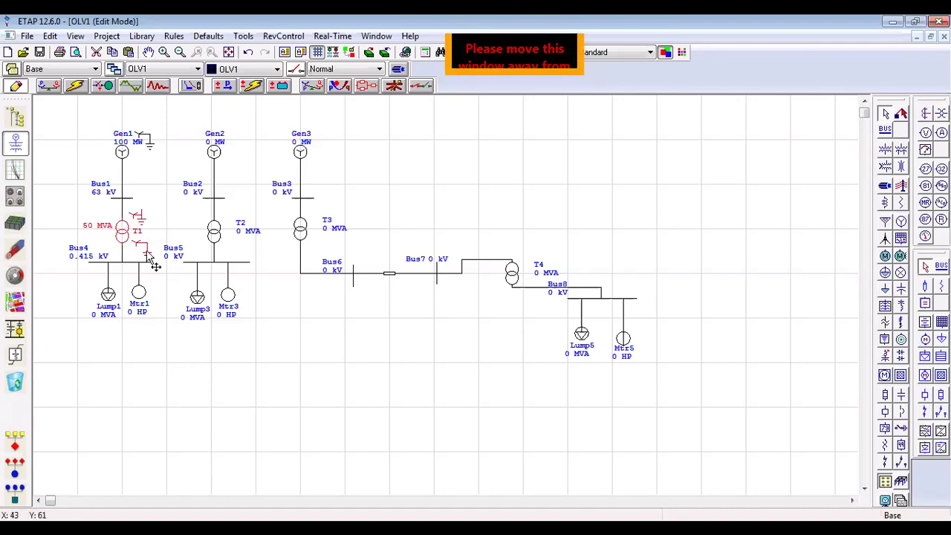
drag(141, 227, 145, 227)
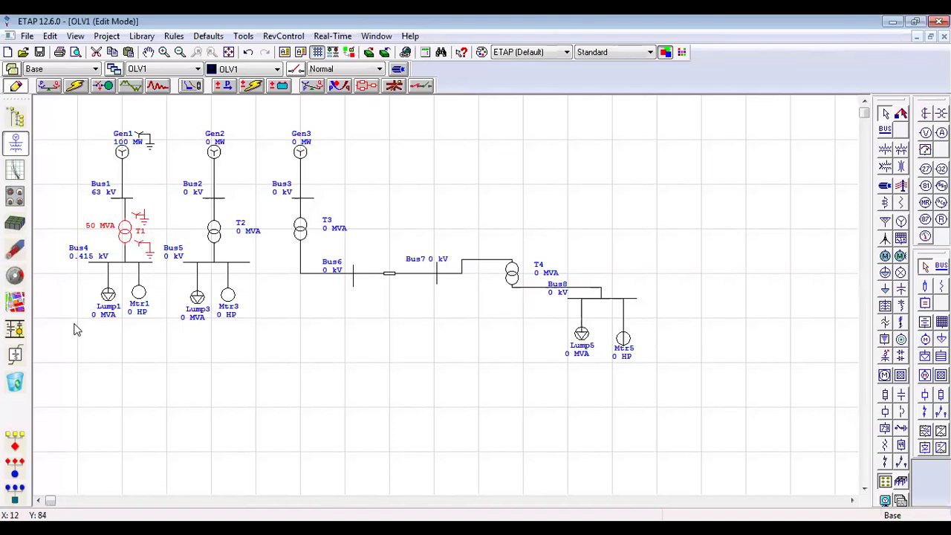
Step: Set the nameplate rating of lumped load Lump1 on Bus4 to 10 MVA
click(109, 296)
double_click(109, 296)
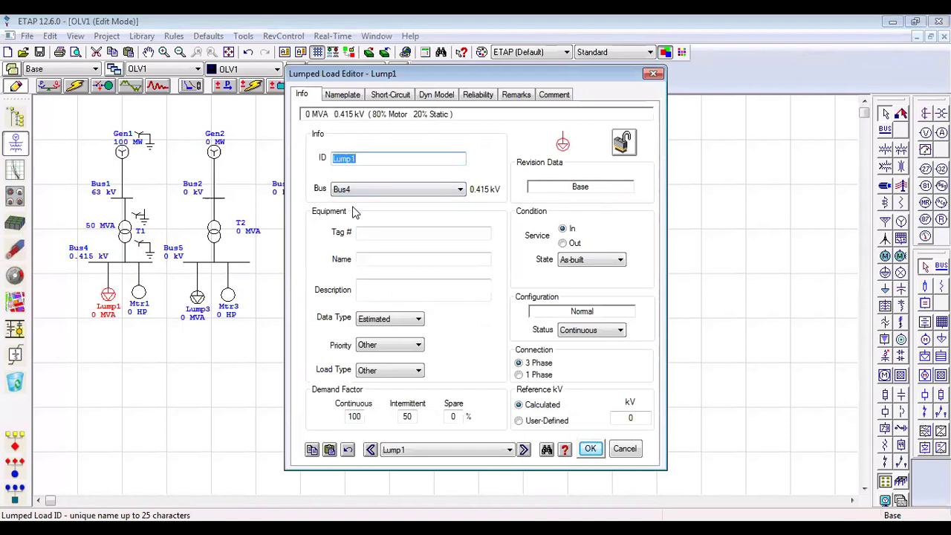
click(343, 95)
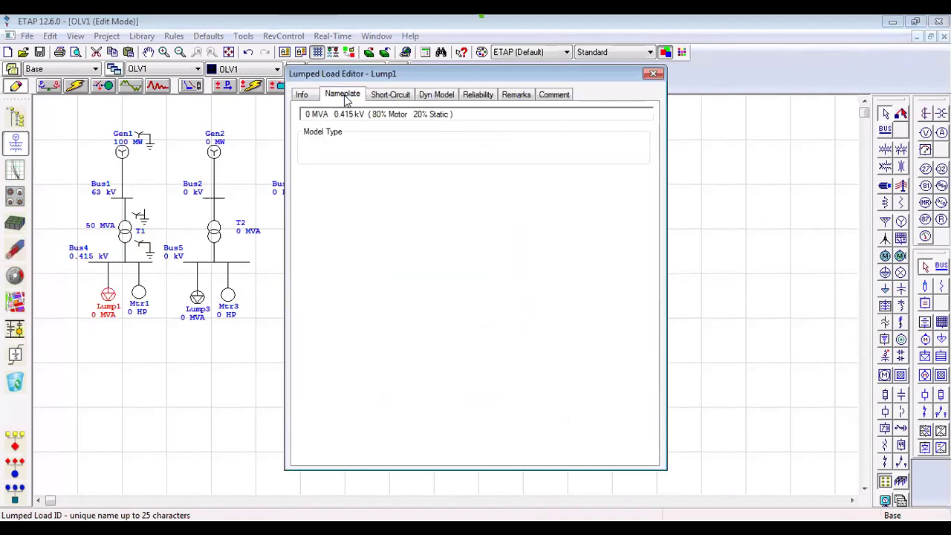
click(303, 97)
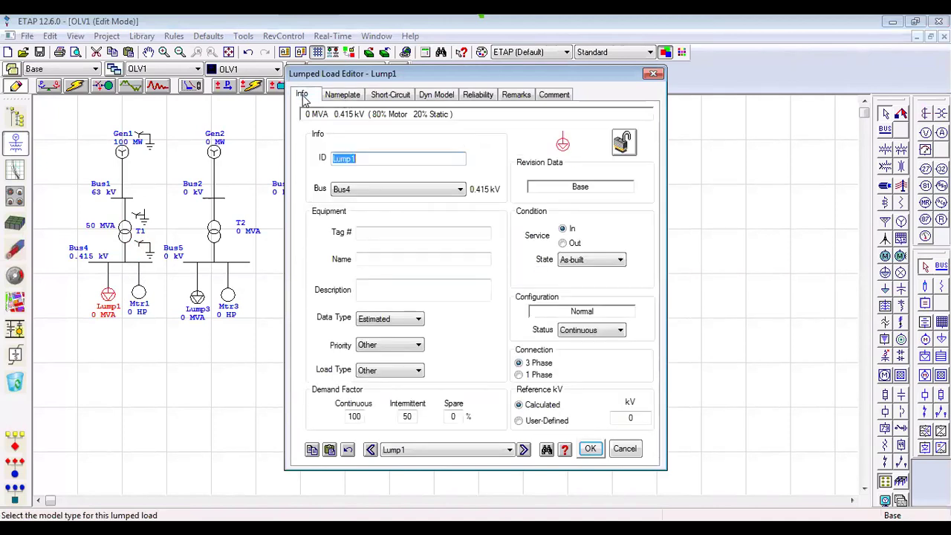
click(344, 97)
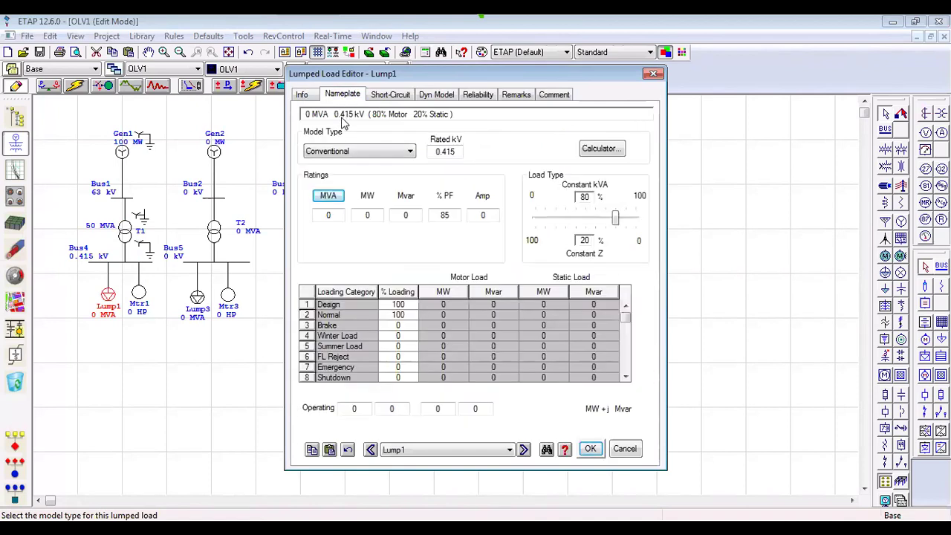
double_click(325, 216)
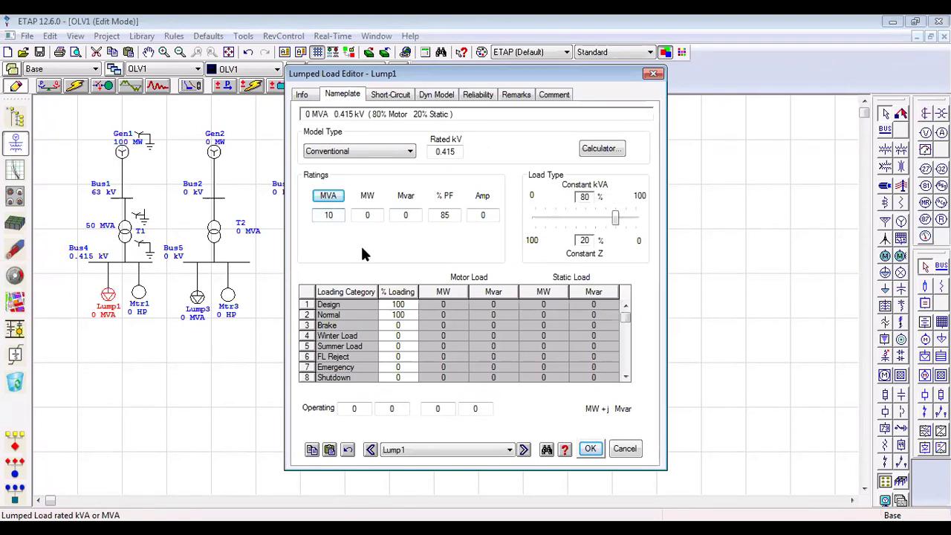
click(366, 215)
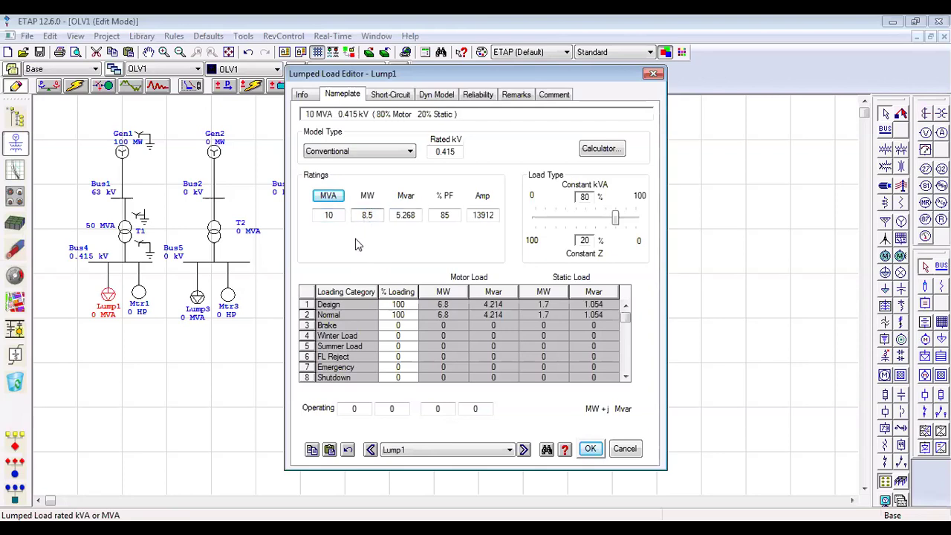
Step: Set Lump1's real power to 10 MW, re-enter its apparent power as 10 MVA, and accept the load data
drag(377, 215, 364, 216)
text(10)
click(356, 254)
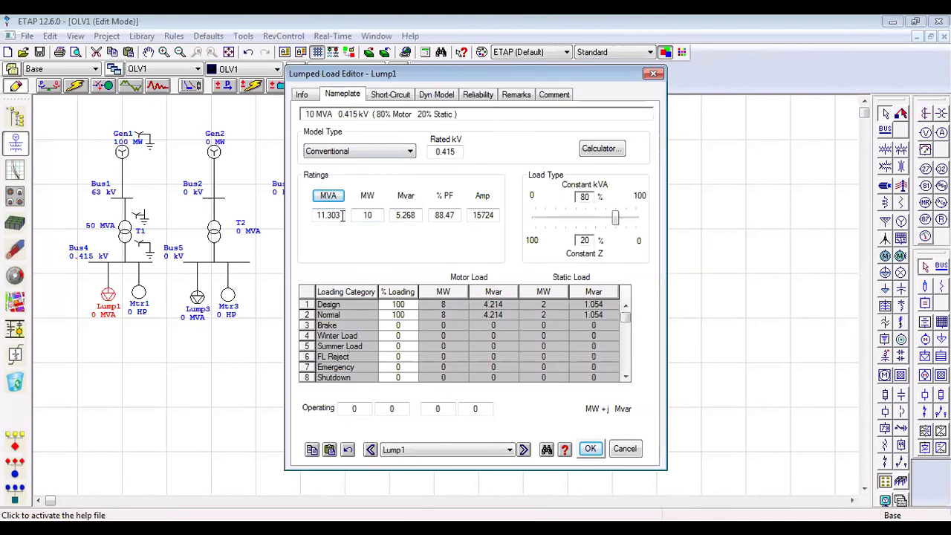
drag(341, 214, 280, 226)
text(10)
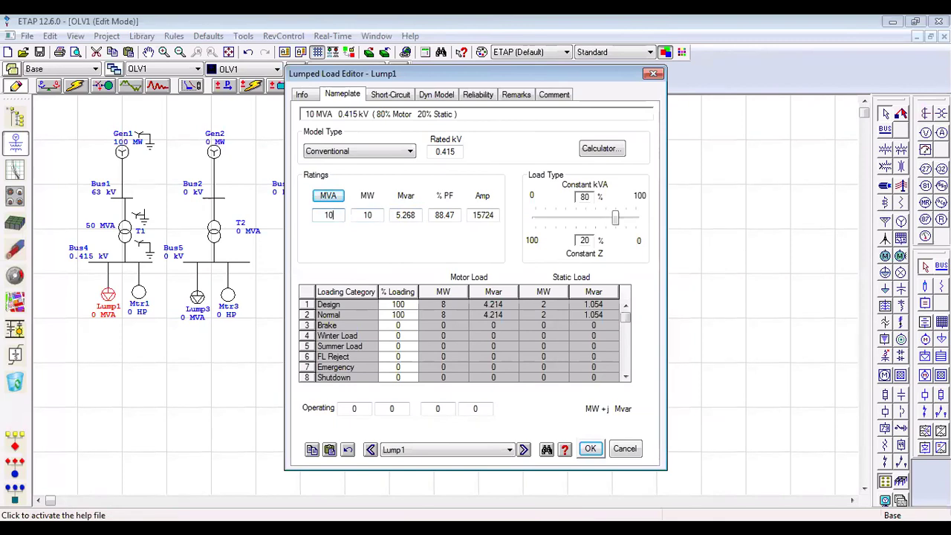
click(355, 247)
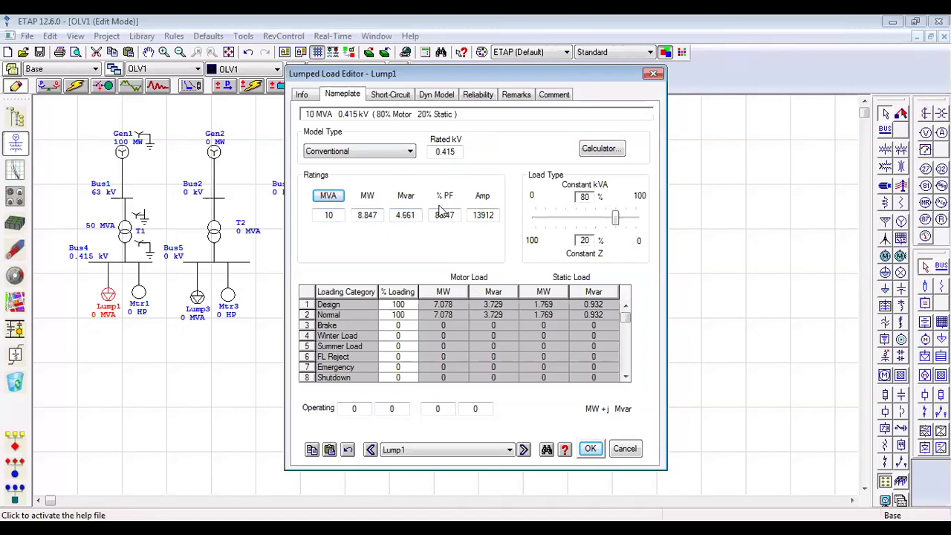
click(591, 449)
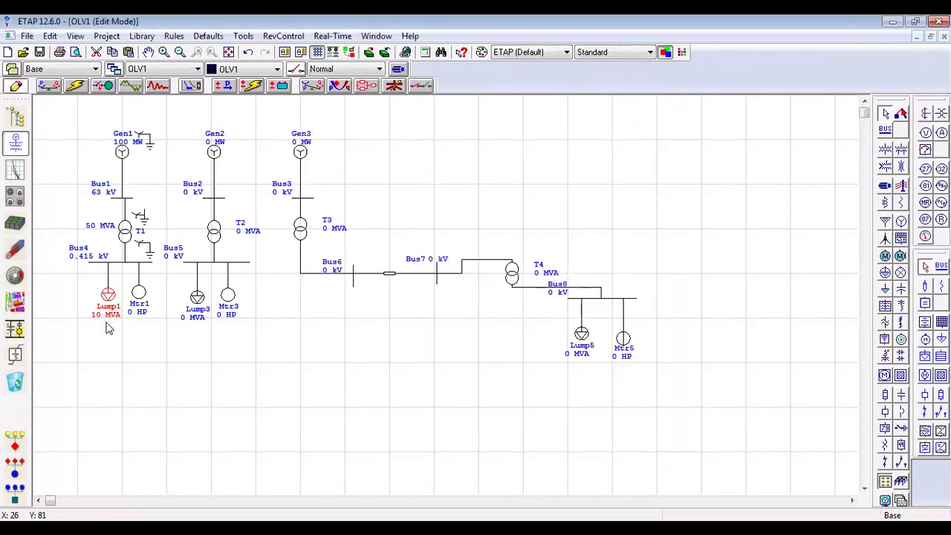
Step: Set the nameplate rating of induction motor Mtr1 to 500 HP and accept the motor data
click(142, 297)
double_click(142, 297)
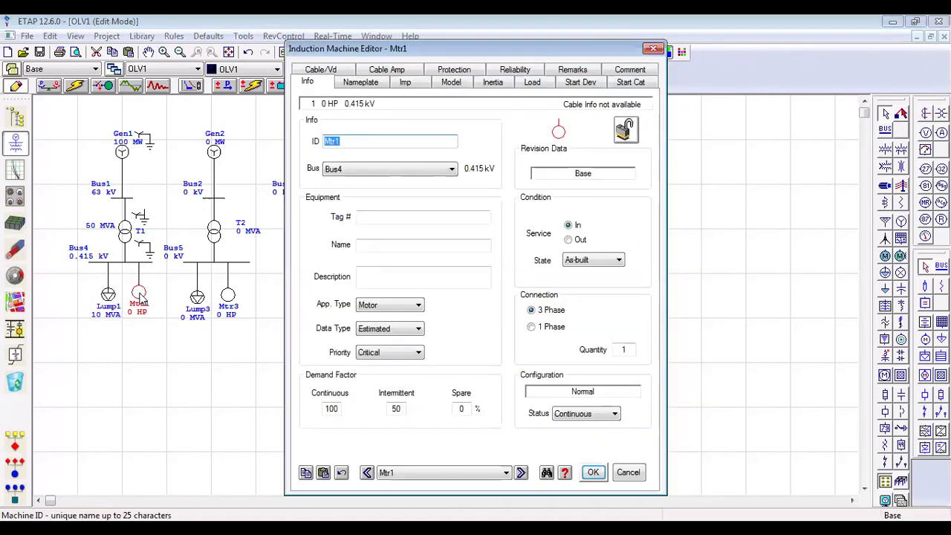
click(349, 84)
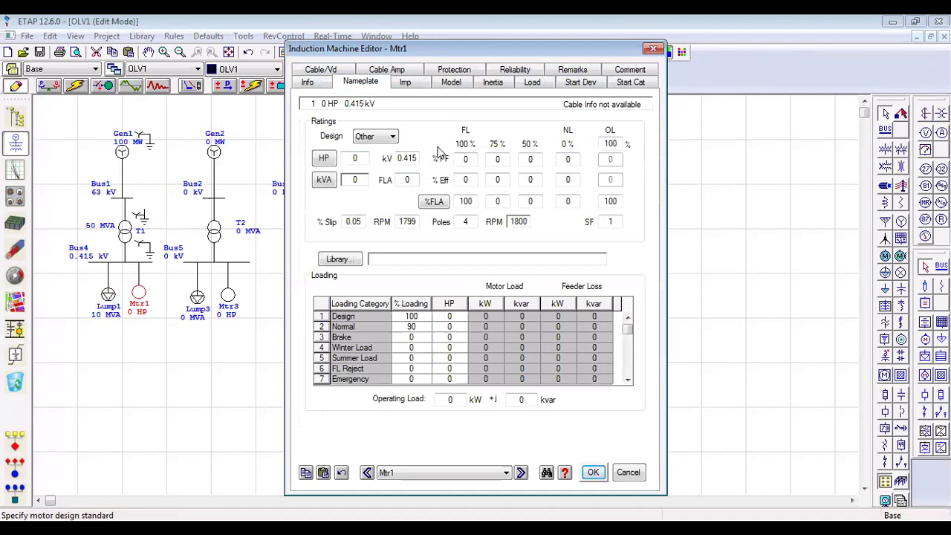
click(358, 159)
text(500)
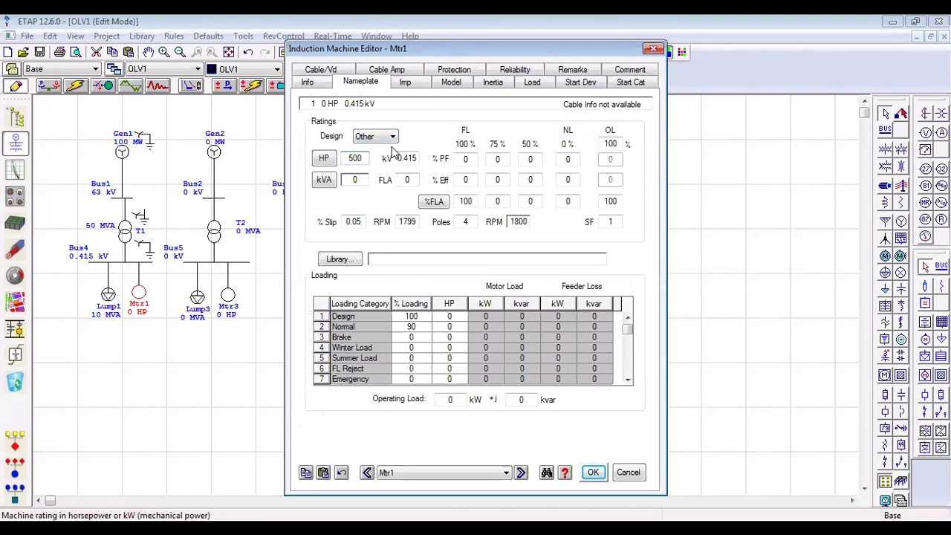
click(362, 182)
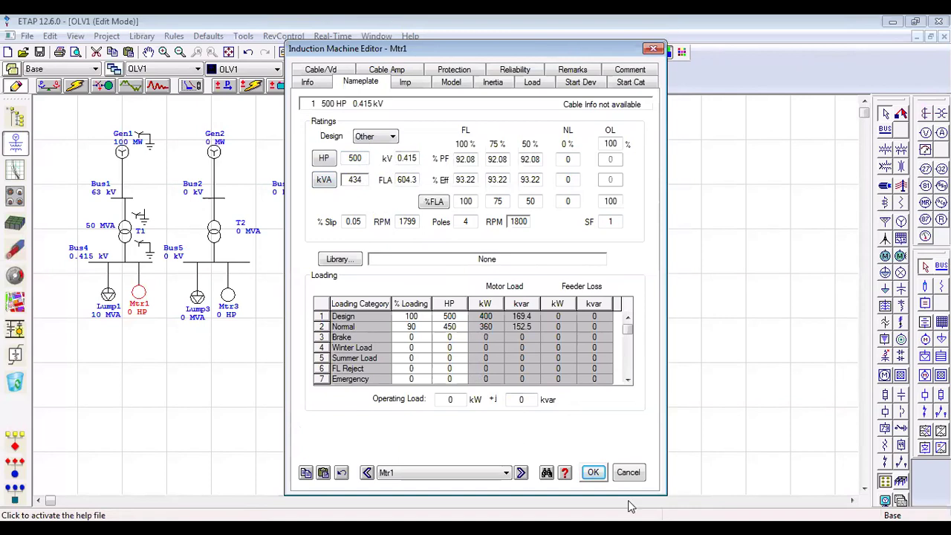
click(593, 474)
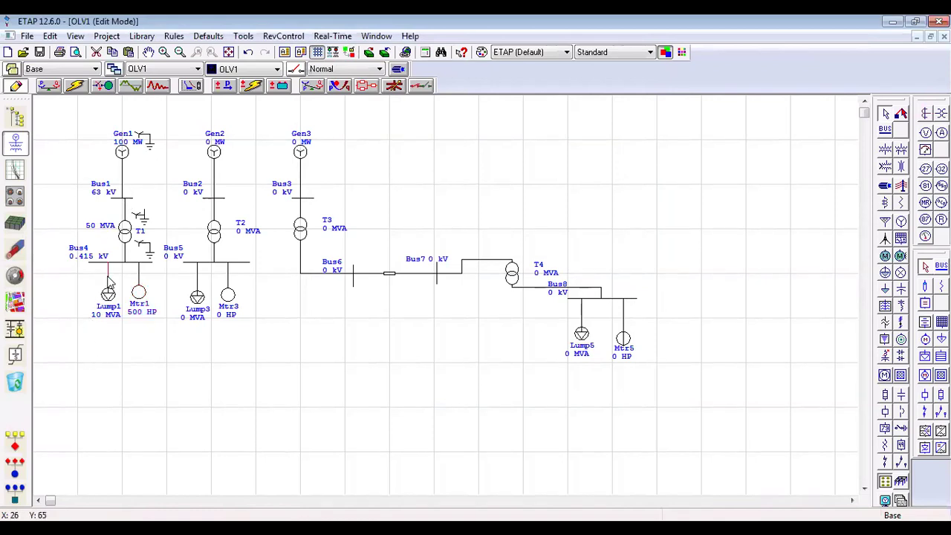
Step: Shift lumped load Lump1 slightly left under Bus4, away from motor Mtr1
drag(108, 282, 103, 285)
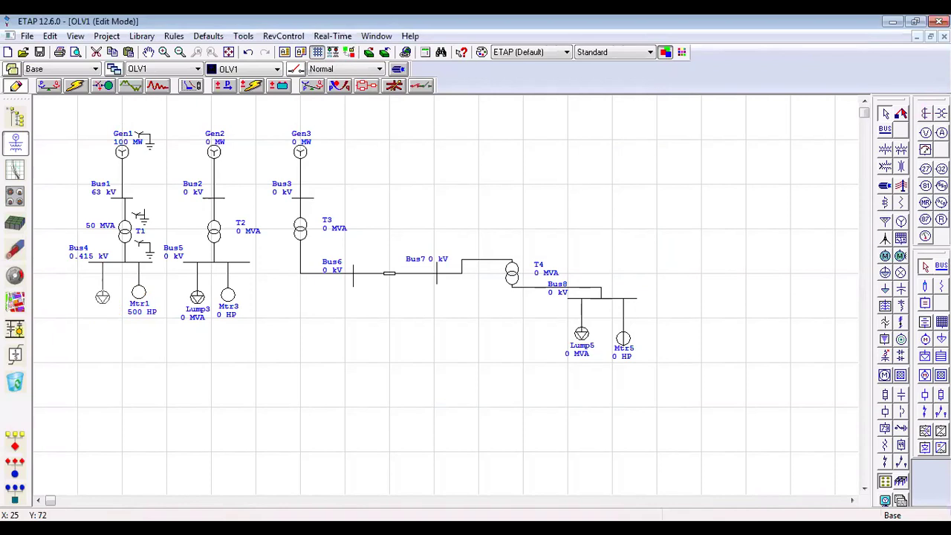
click(125, 415)
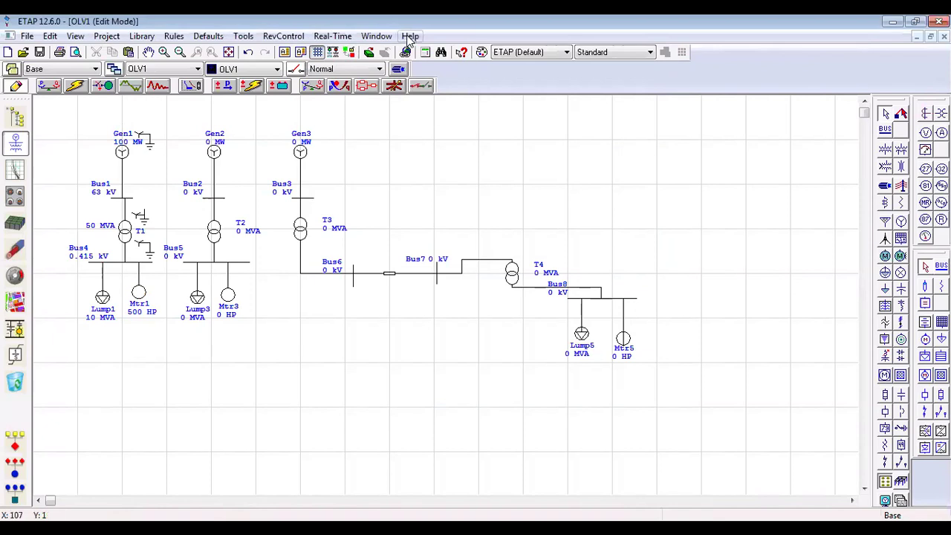
Step: Set generator Gen2's rating to 100 MW and its rated voltage to 6.3 kV
click(214, 156)
double_click(214, 155)
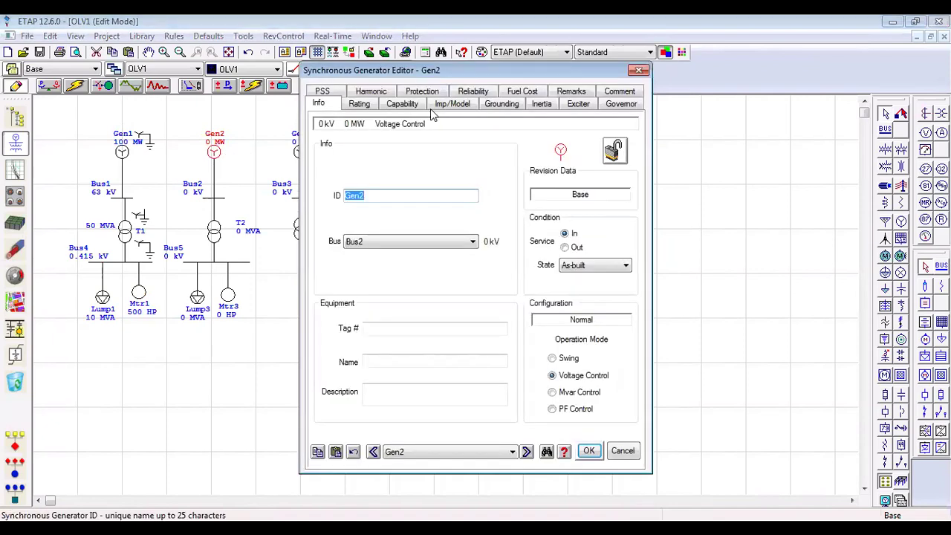
click(359, 104)
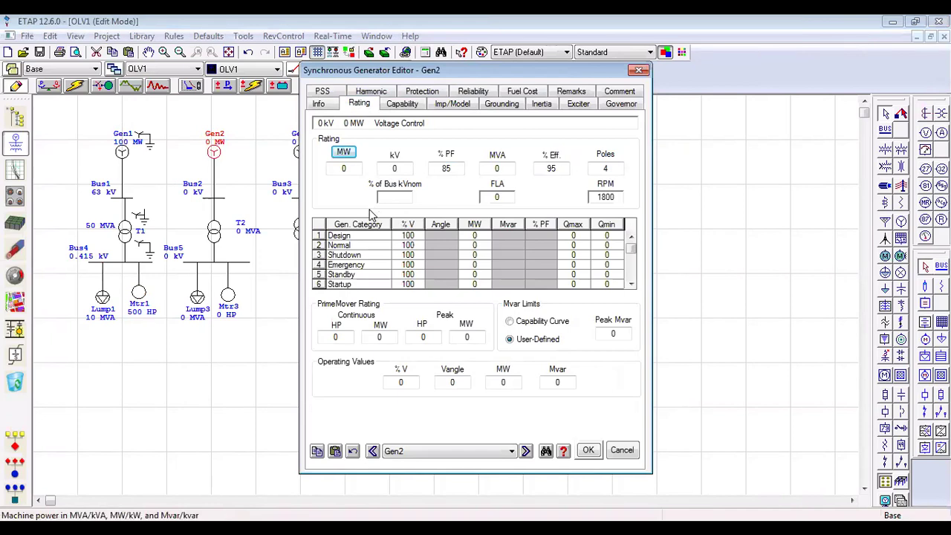
double_click(349, 169)
text(100)
double_click(388, 171)
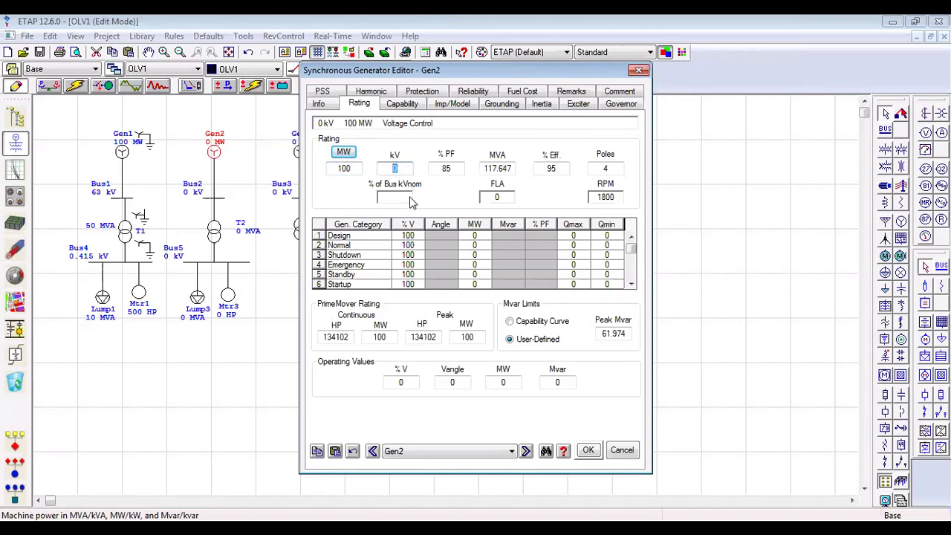
text(6.3)
key(Tab)
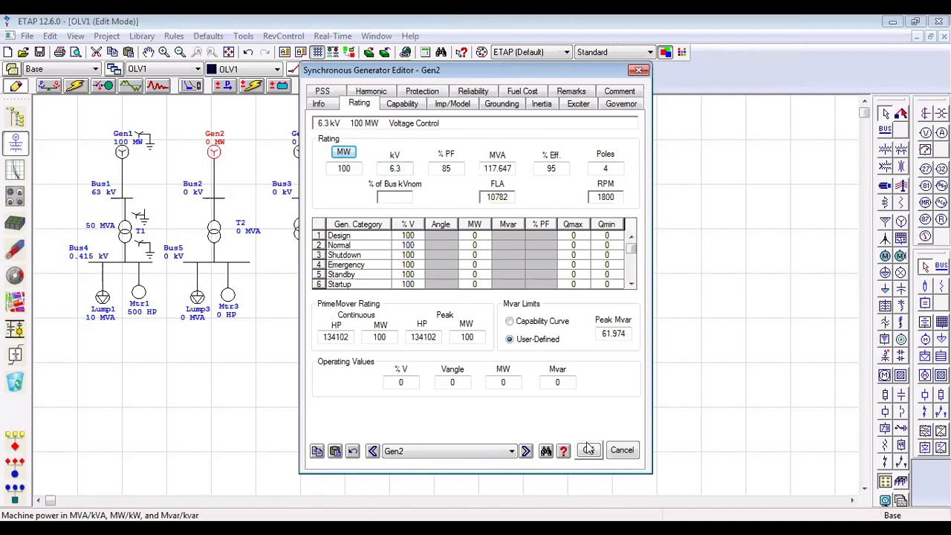
Step: Display Gen2's grounding connection as symbols and accept the generator data
click(503, 105)
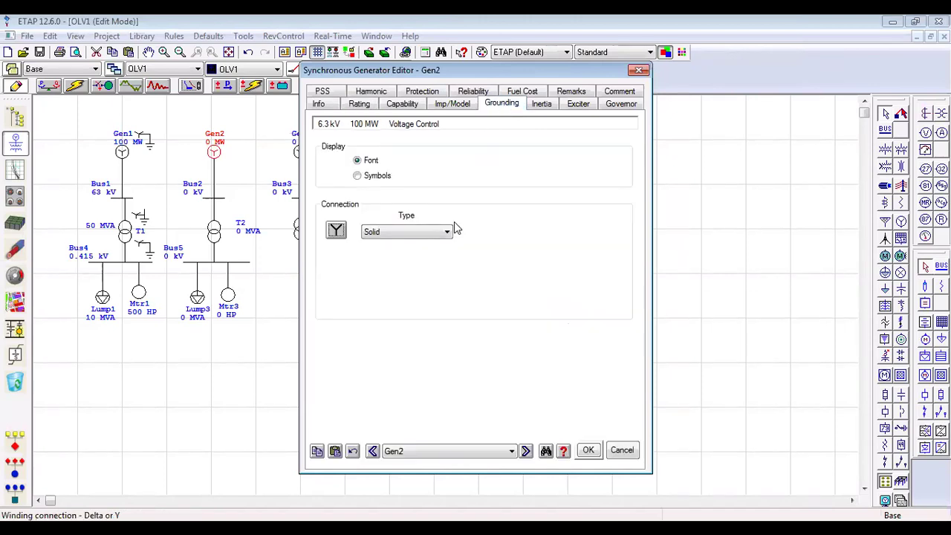
click(358, 177)
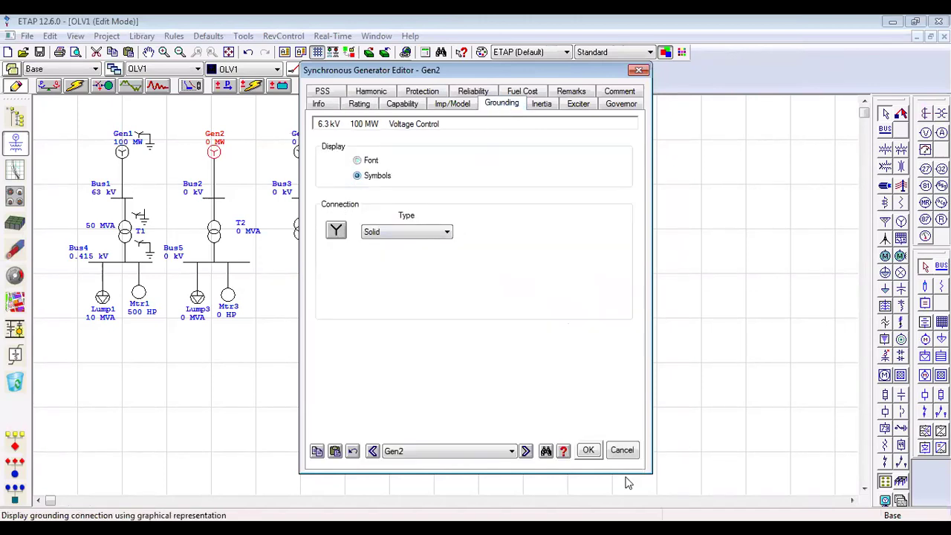
click(588, 451)
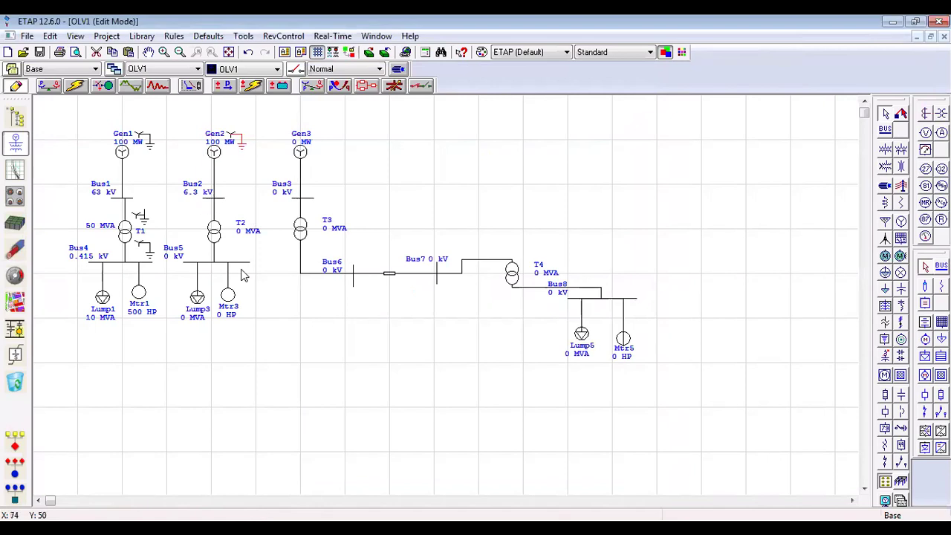
Step: Set transformer T2's rated power to 10 MVA and its secondary voltage to 0.38 kV
click(214, 236)
double_click(213, 237)
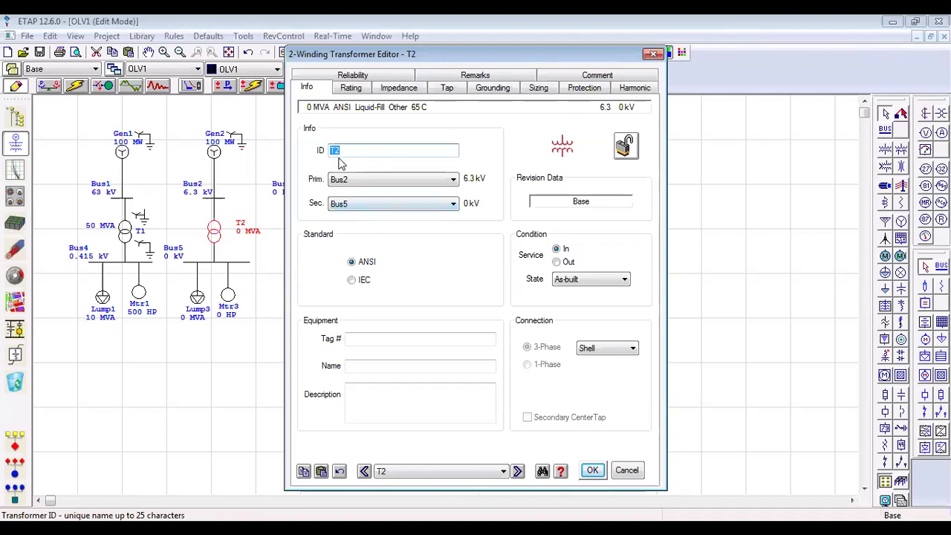
click(352, 91)
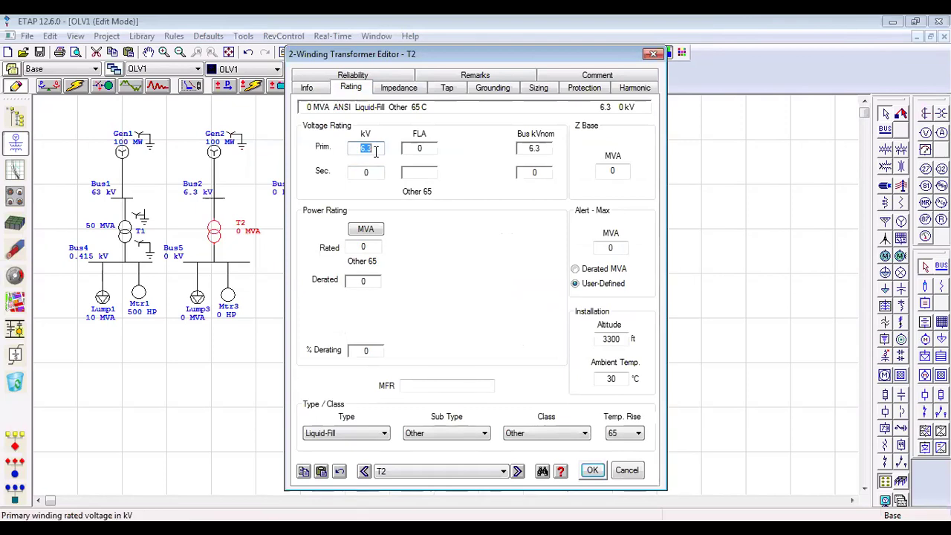
click(365, 247)
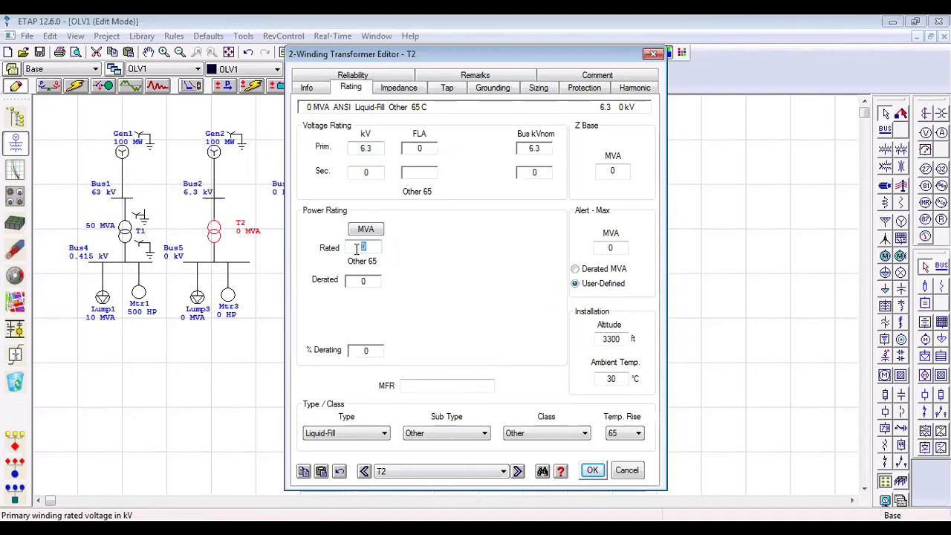
text(10)
key(Tab)
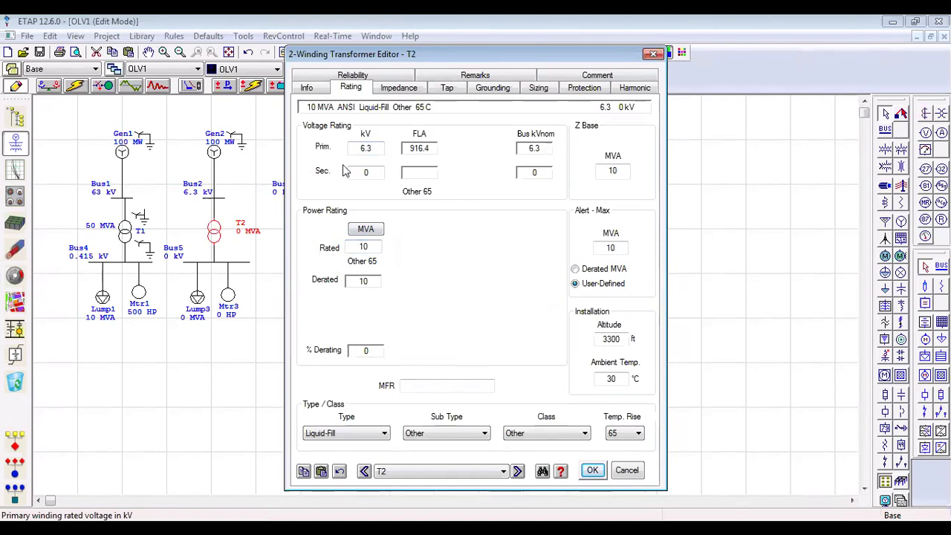
drag(378, 172, 355, 173)
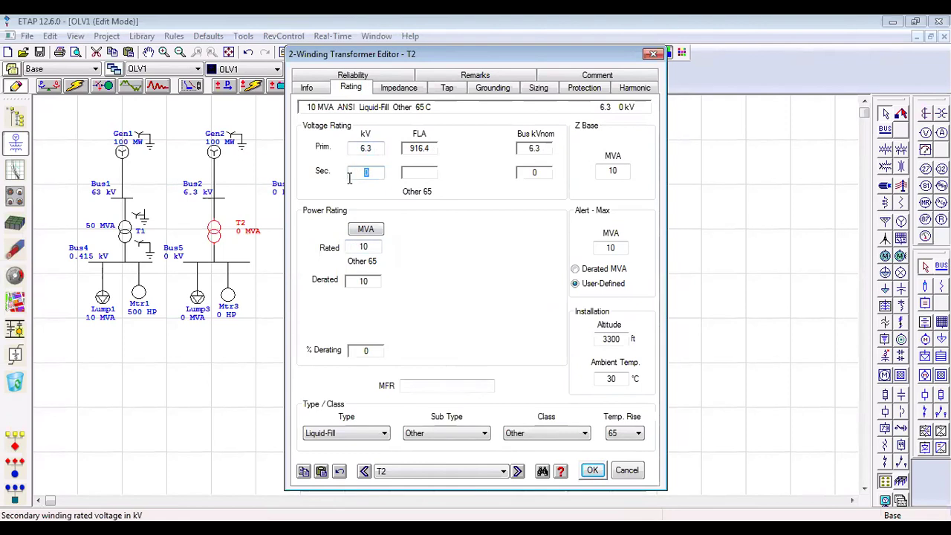
text(0.3)
key(Tab)
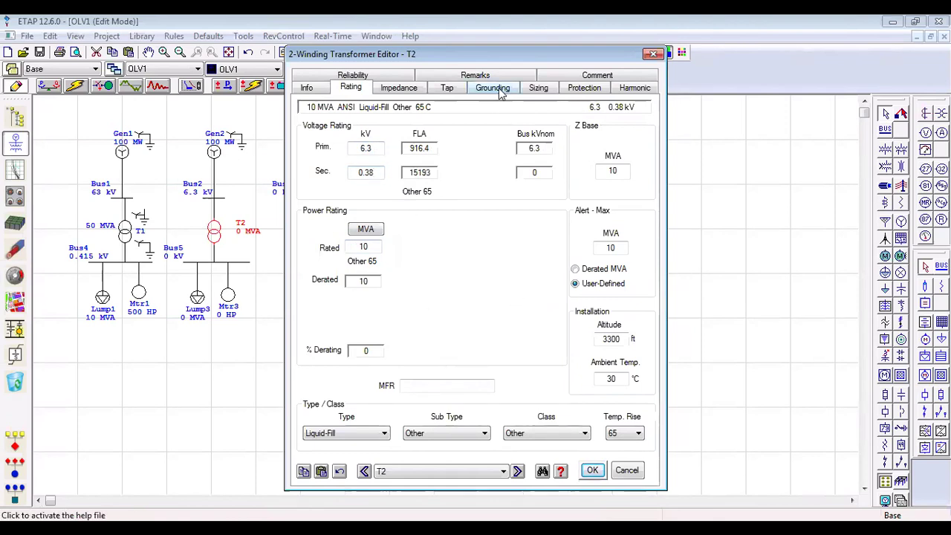
Step: Enable T2's grounding element symbols, change its primary winding from delta to solidly grounded wye, and accept the transformer data
click(500, 88)
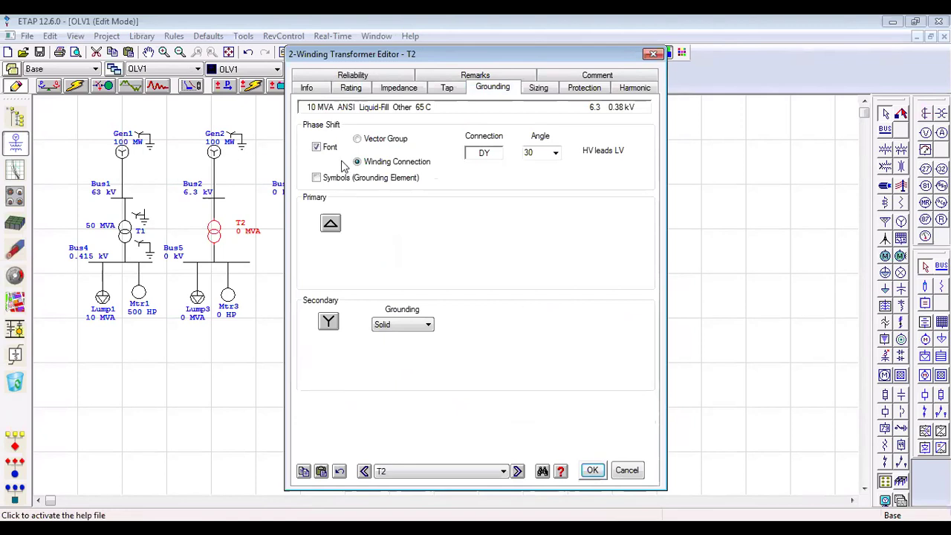
click(317, 178)
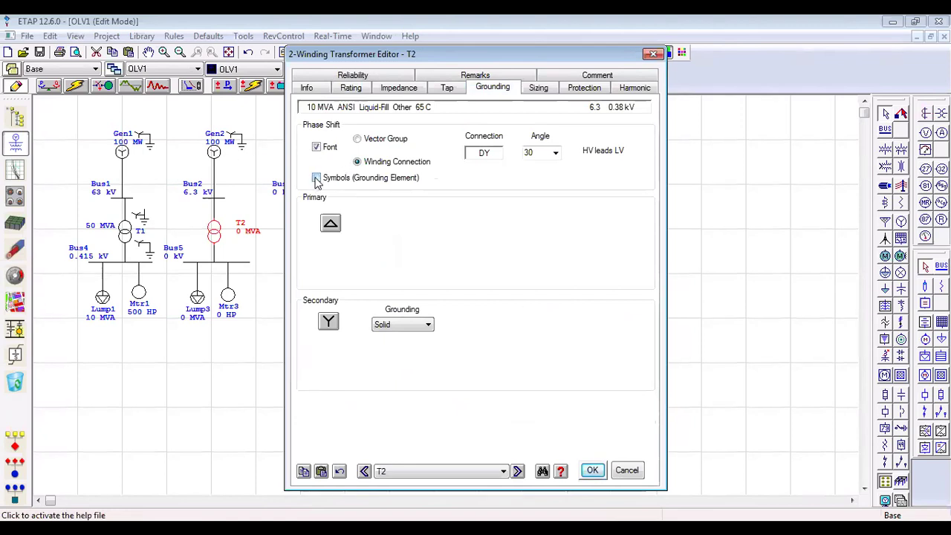
click(331, 225)
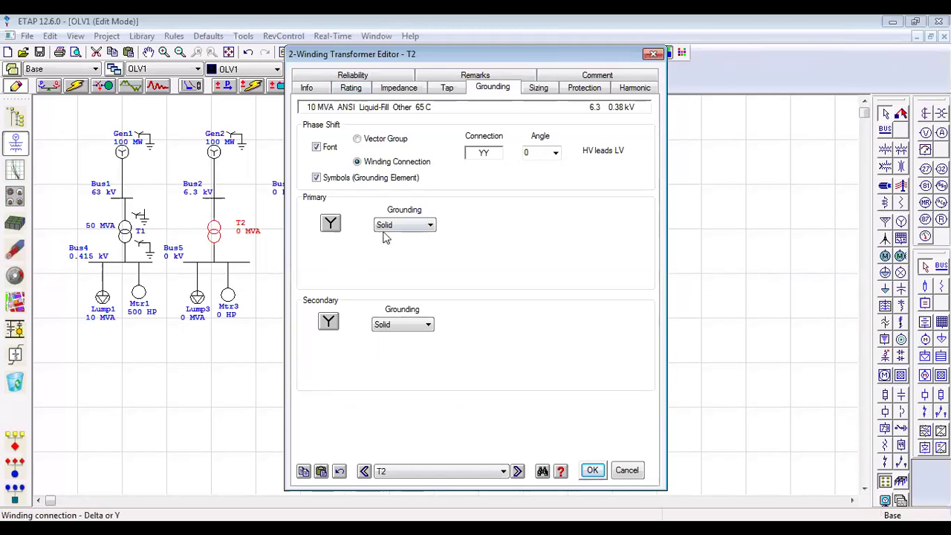
click(591, 471)
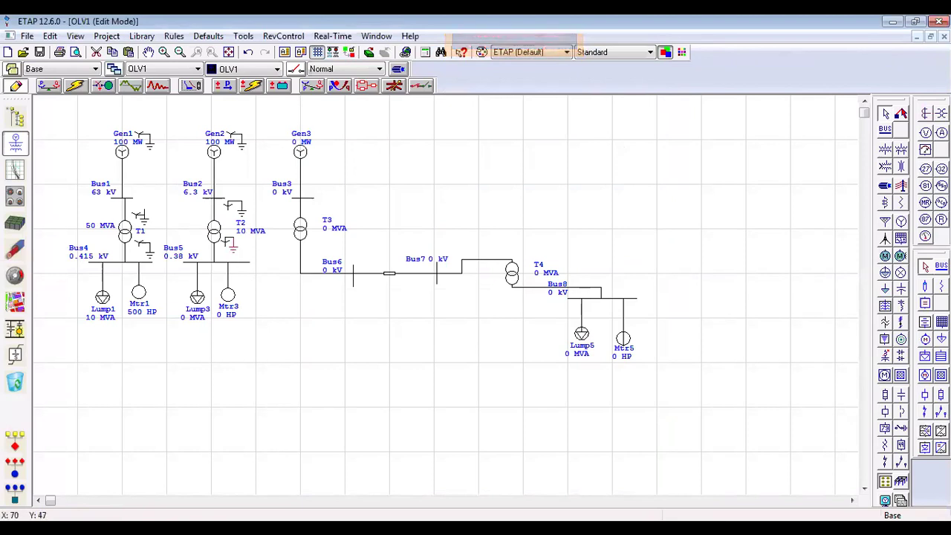
Step: Move transformer T2's labels clear of its grounding symbols, with the ID close beside it and the MVA label to its left
drag(249, 233, 189, 231)
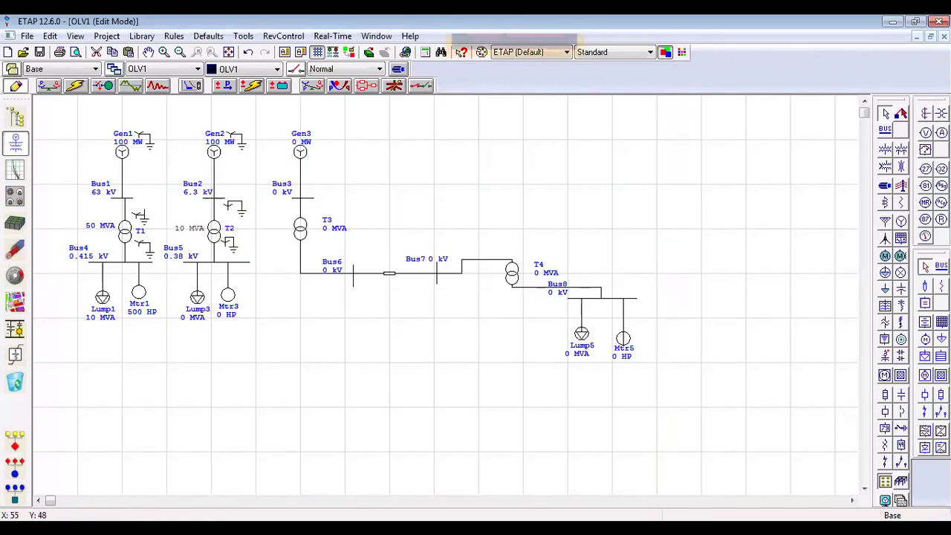
click(191, 231)
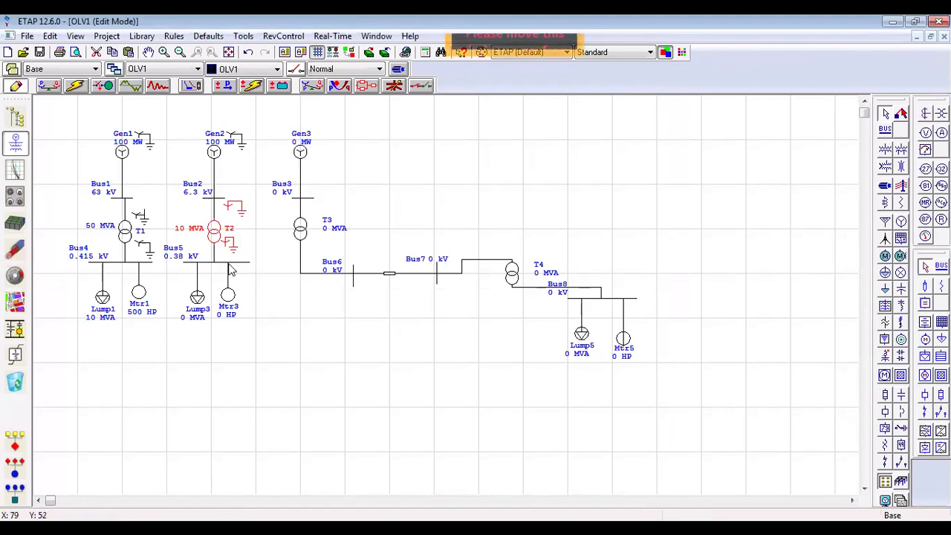
Step: Set the nameplate rating of lumped load Lump3 on Bus5 to 2 MVA and accept the load data
double_click(197, 299)
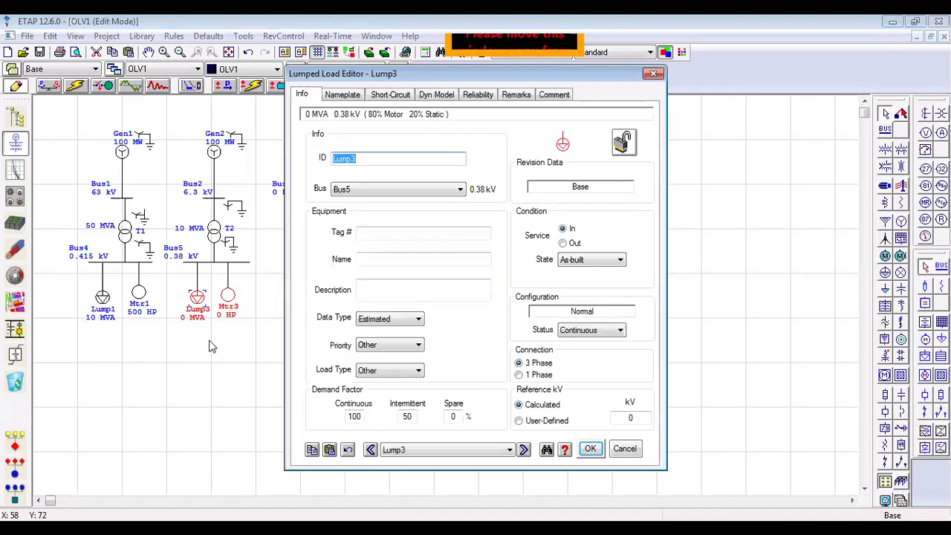
click(348, 98)
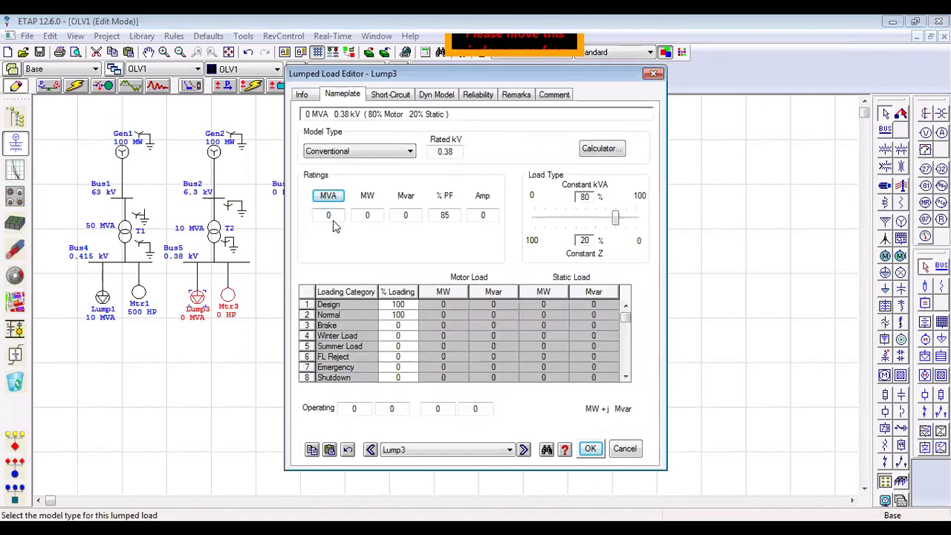
double_click(333, 215)
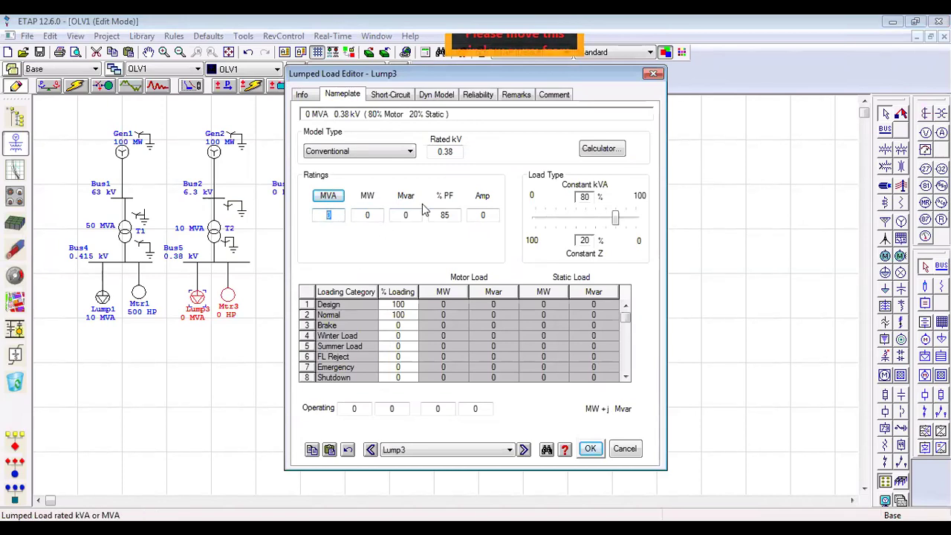
text(2)
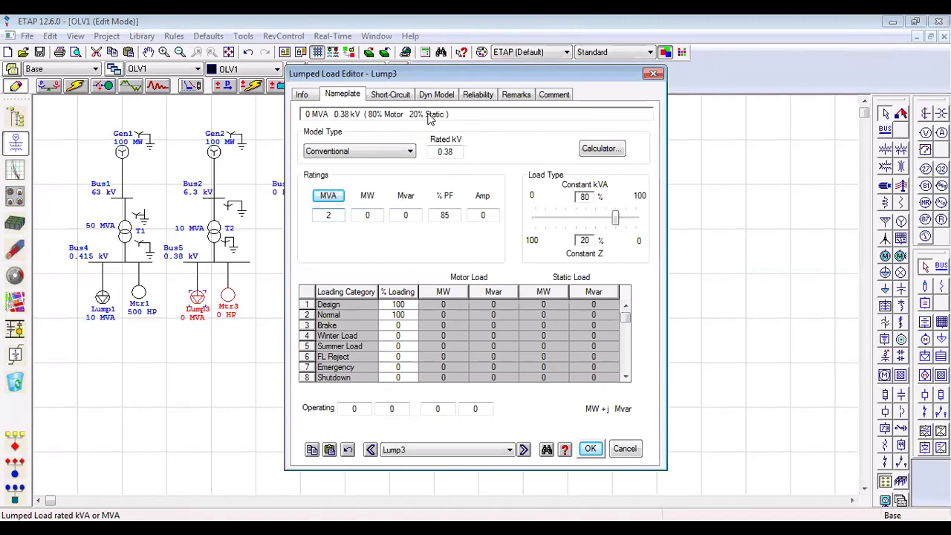
click(355, 250)
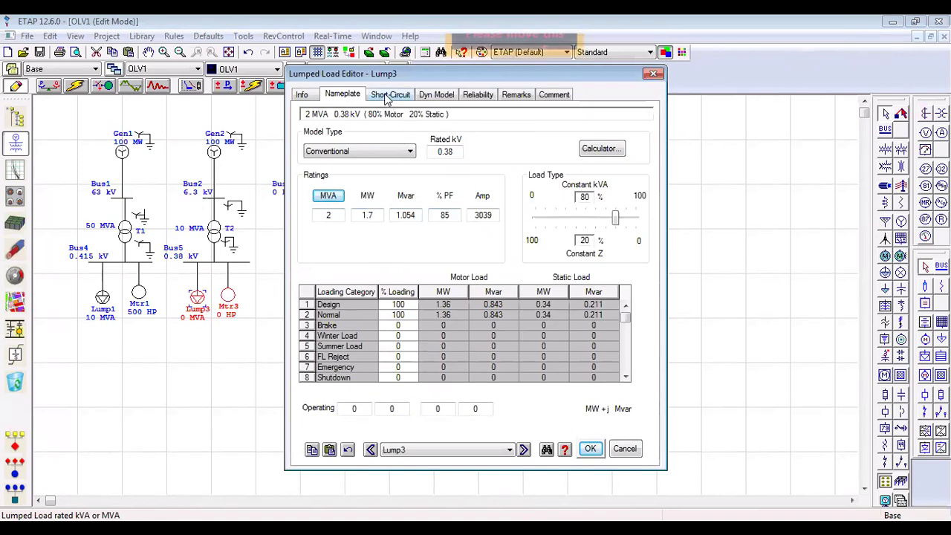
click(591, 450)
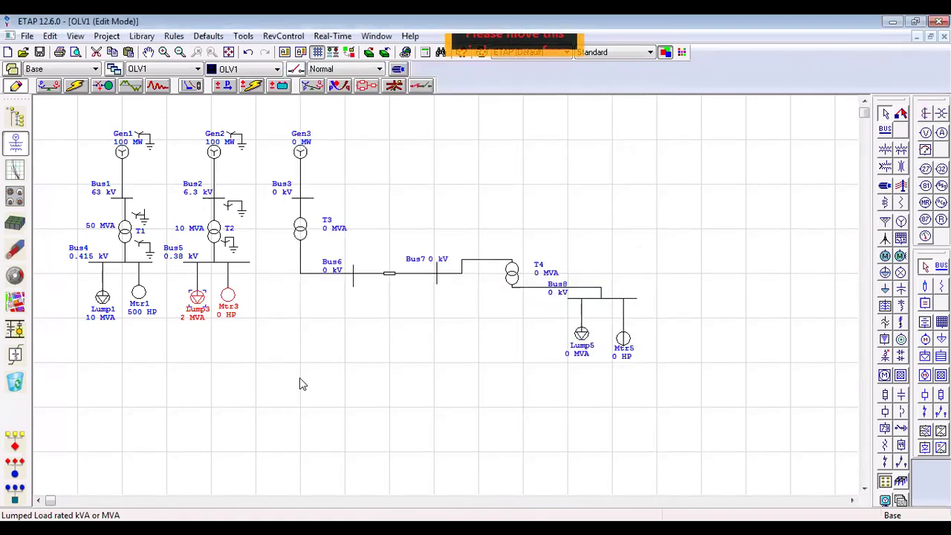
Step: Set the nameplate rating of induction motor Mtr3 to 200 HP with the typical NEC data and accept the motor data
double_click(229, 300)
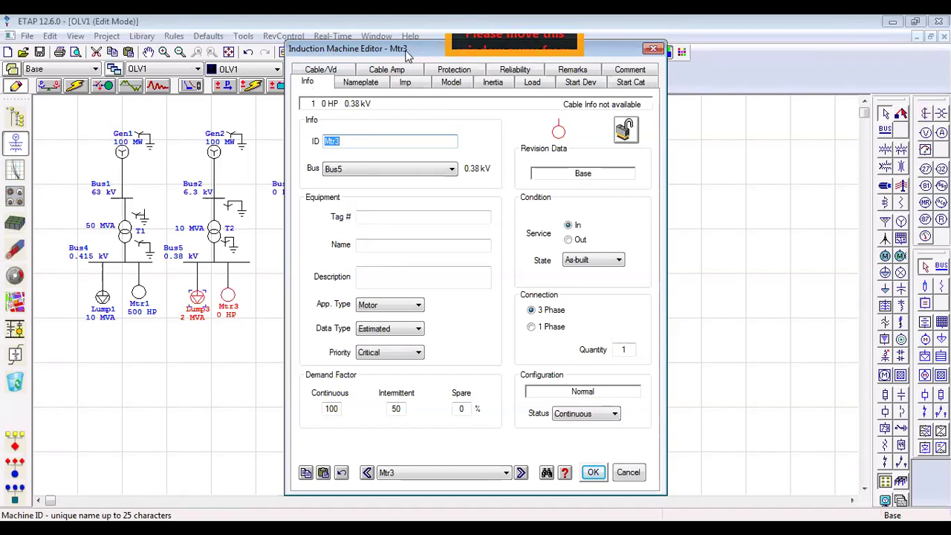
click(362, 83)
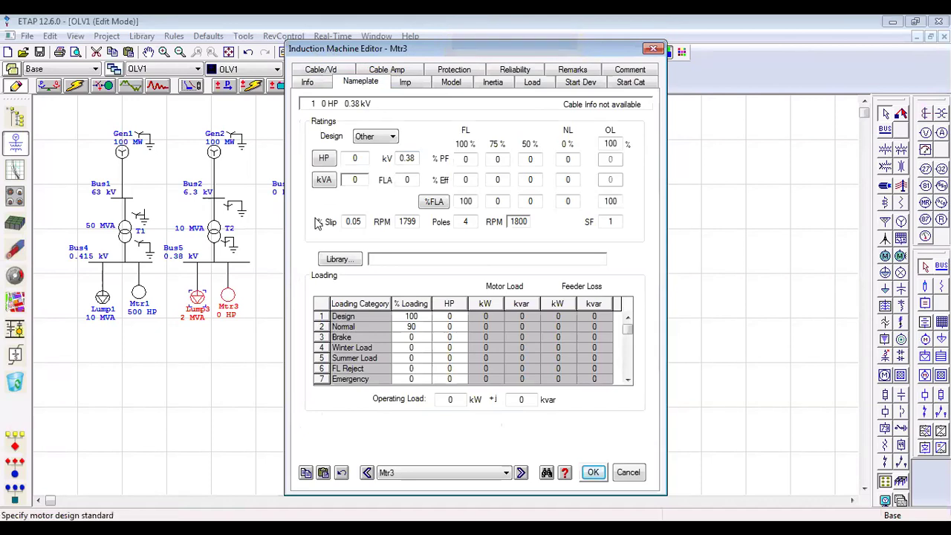
click(354, 158)
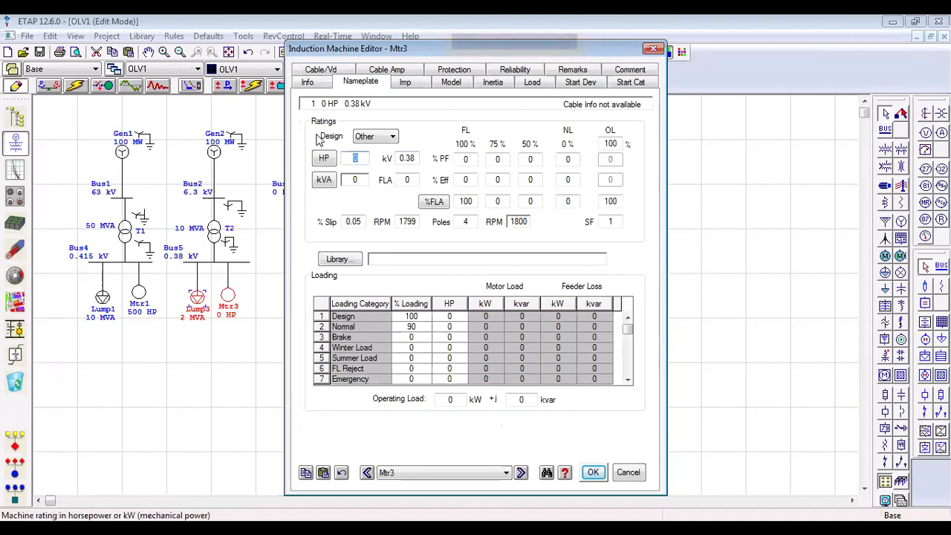
text(200)
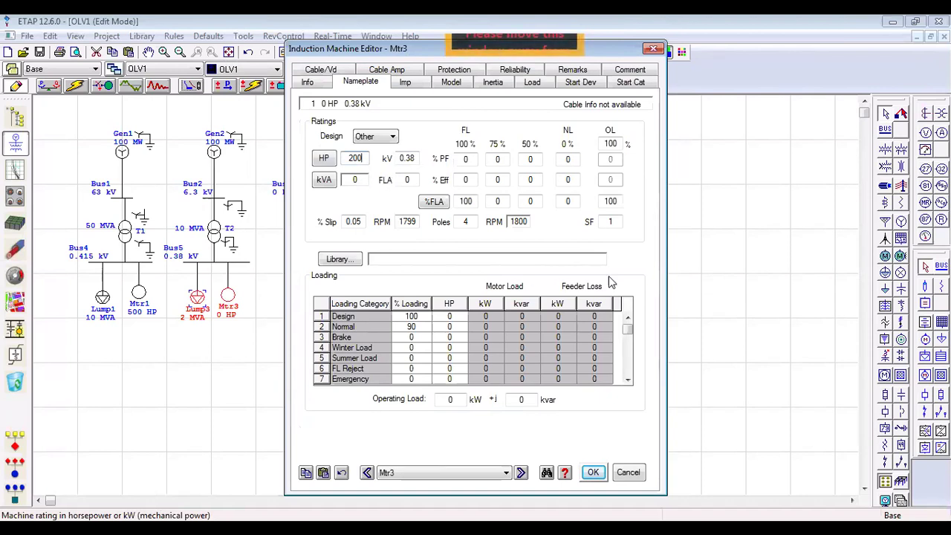
key(Tab)
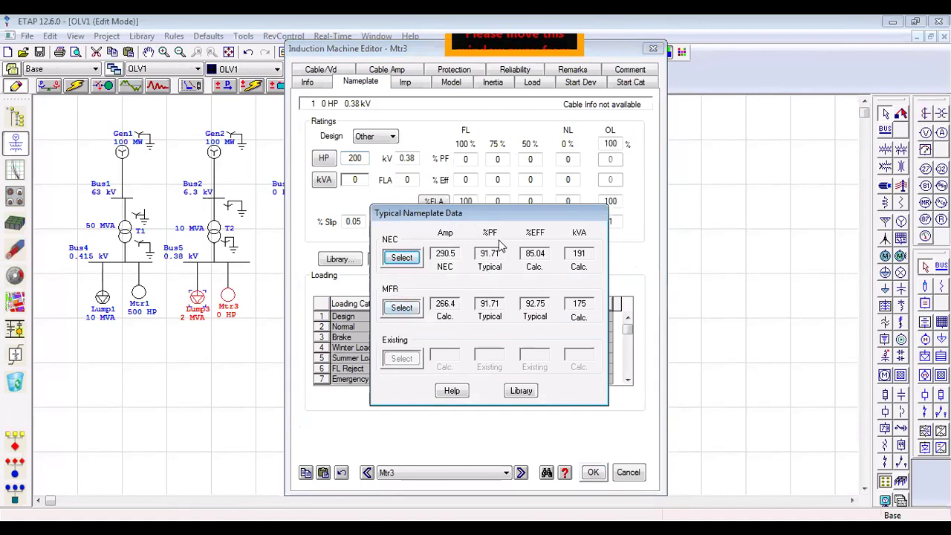
click(395, 257)
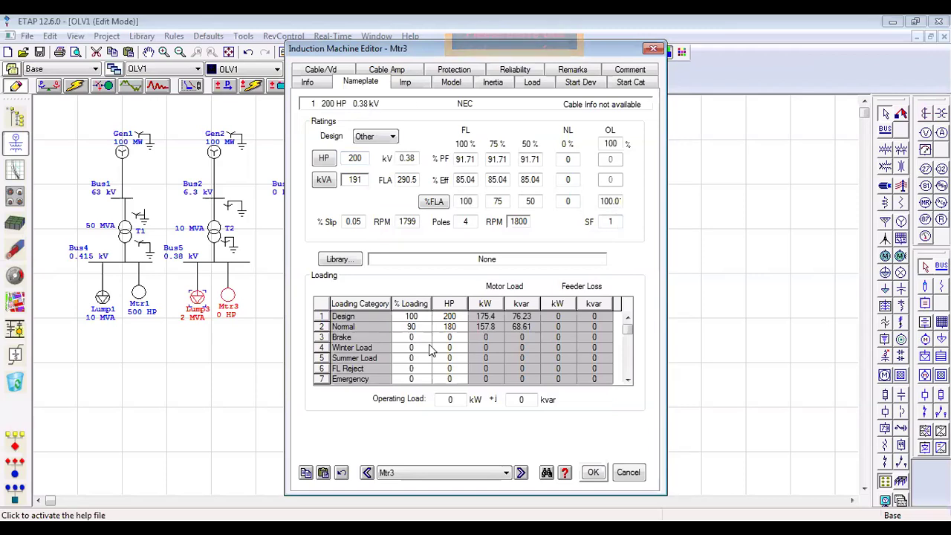
click(592, 473)
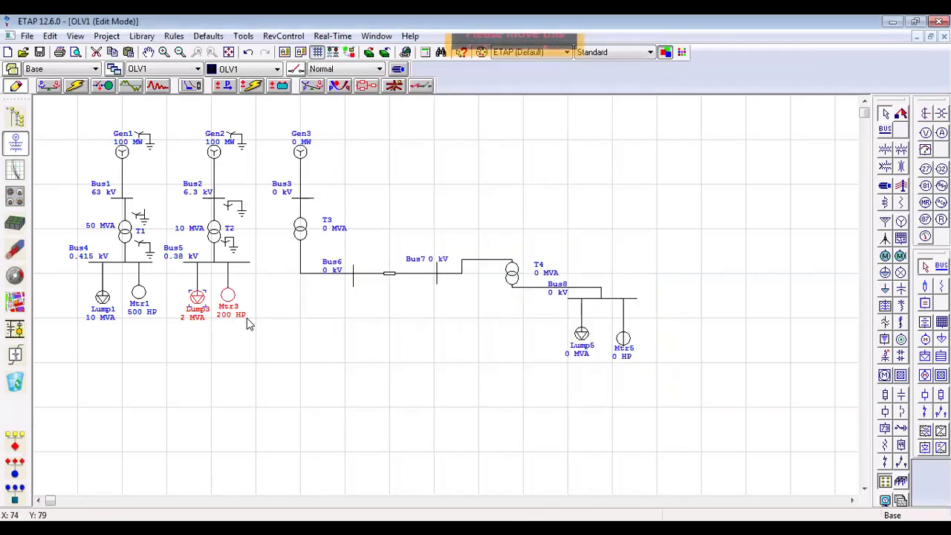
Step: Set generator Gen3's rating to 200 MW and 11 kV, display its grounding as symbols, and accept the generator data
click(301, 153)
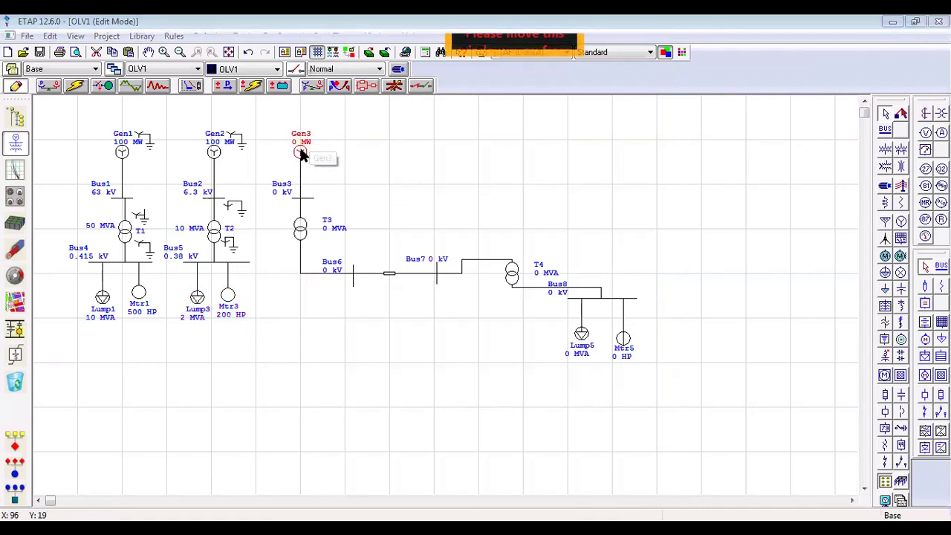
double_click(301, 153)
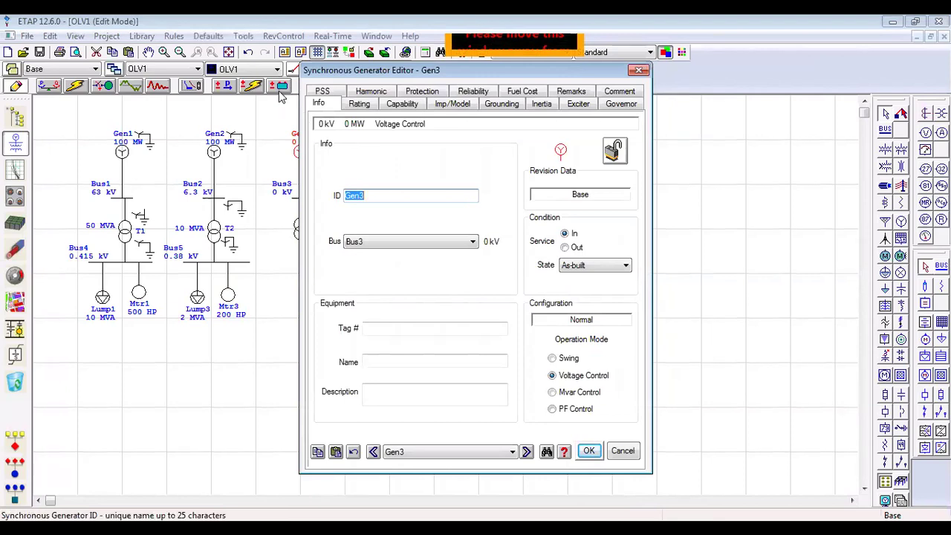
click(360, 104)
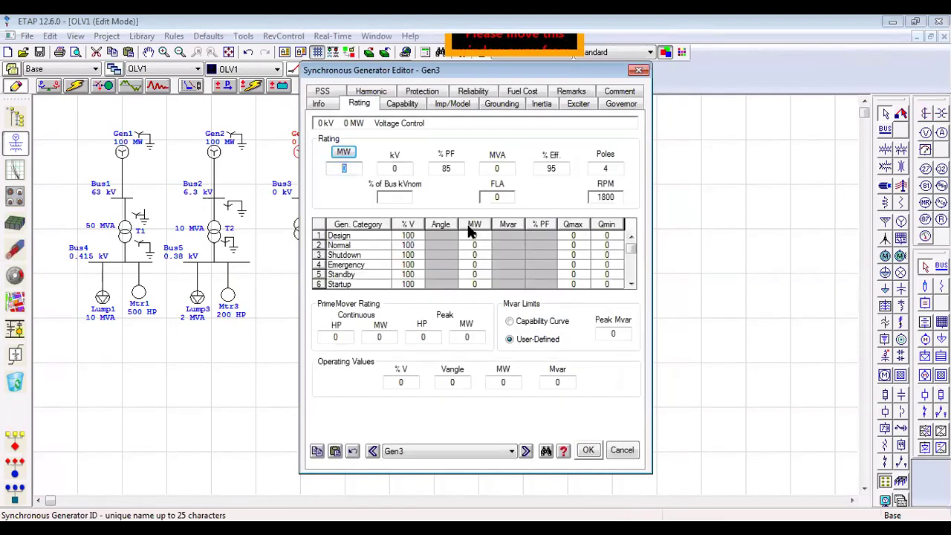
text(200)
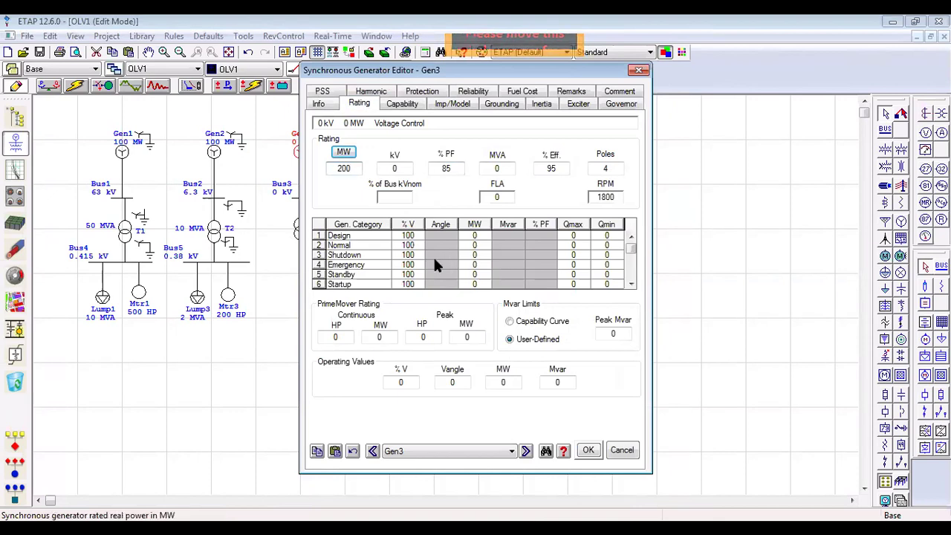
click(393, 167)
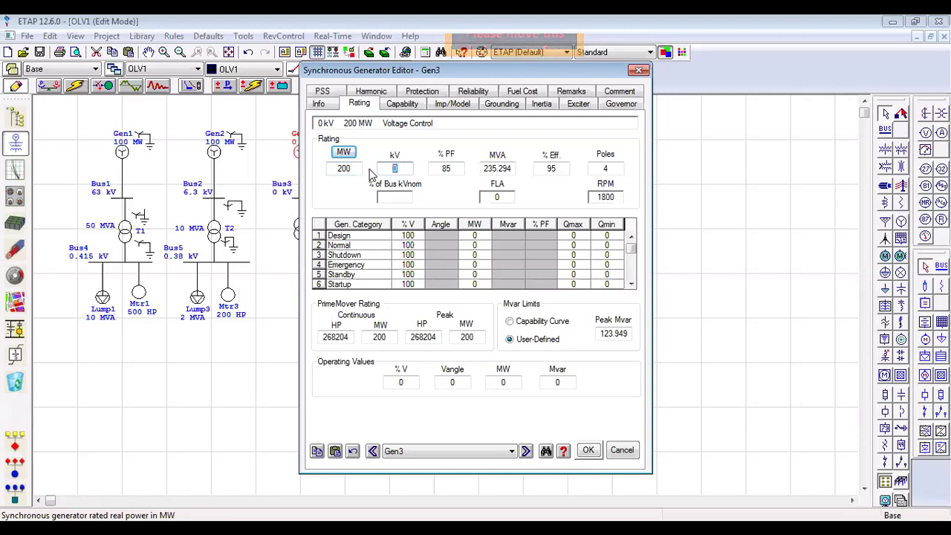
text(11)
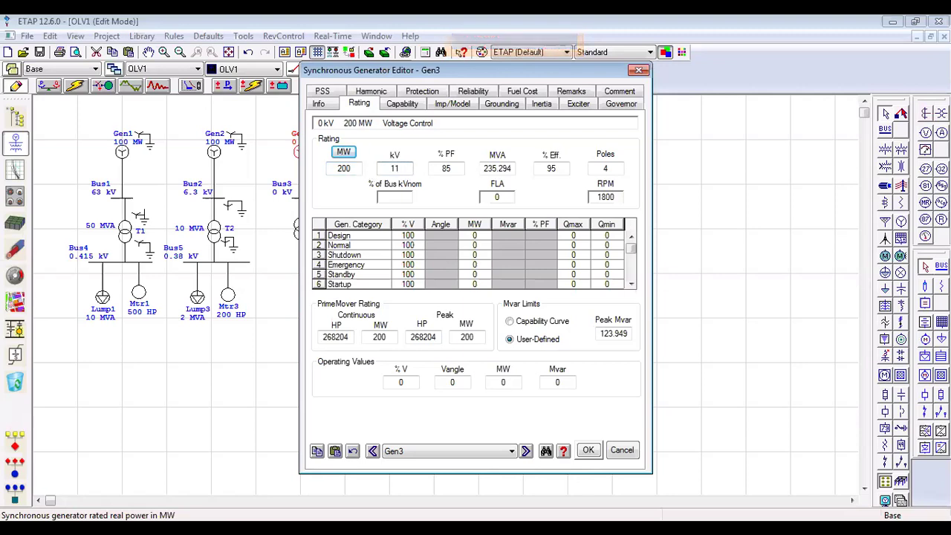
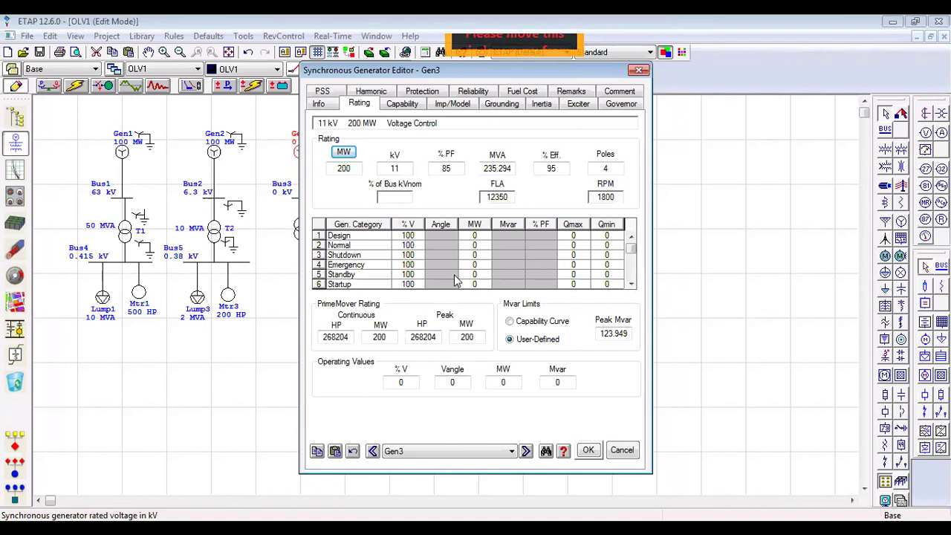
click(504, 105)
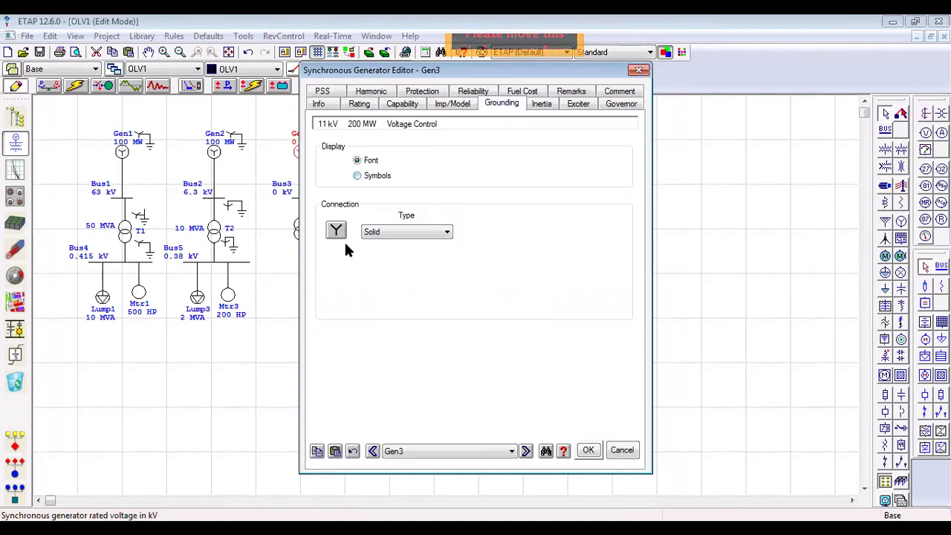
click(588, 451)
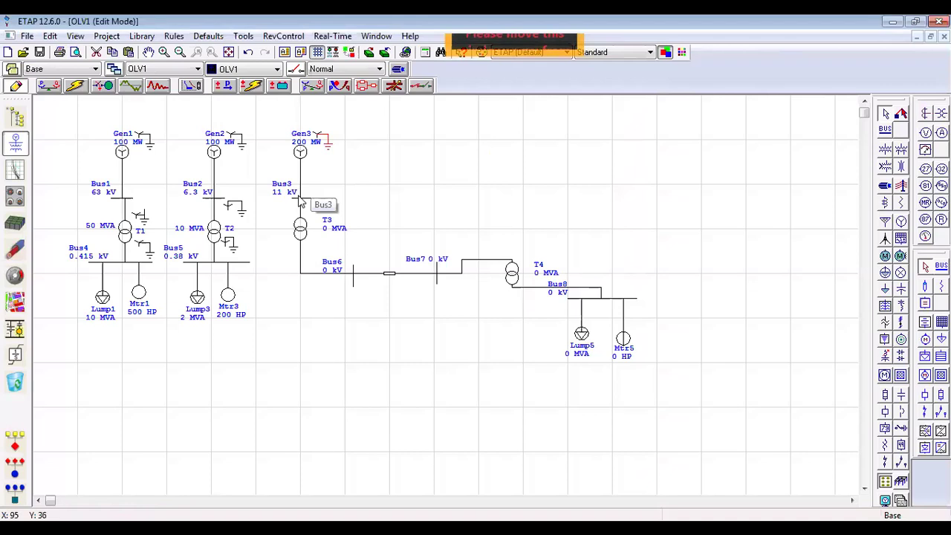
Step: Set transformer T3's rated power to 50 MVA and its secondary voltage to 132 kV
click(300, 230)
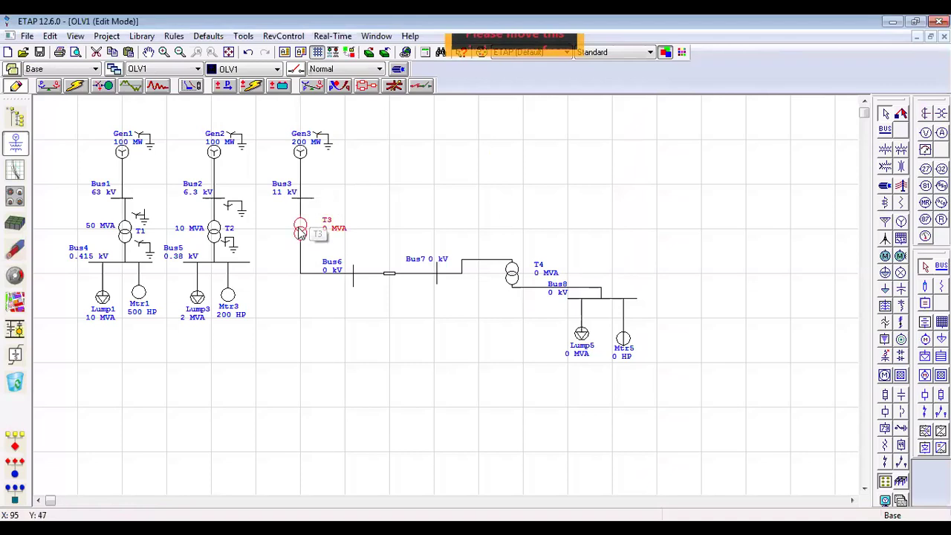
double_click(300, 232)
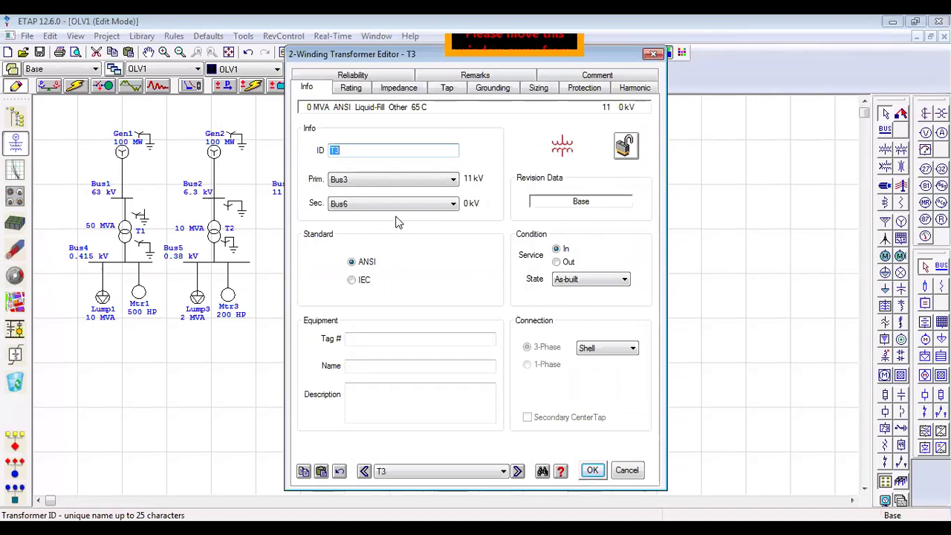
click(350, 88)
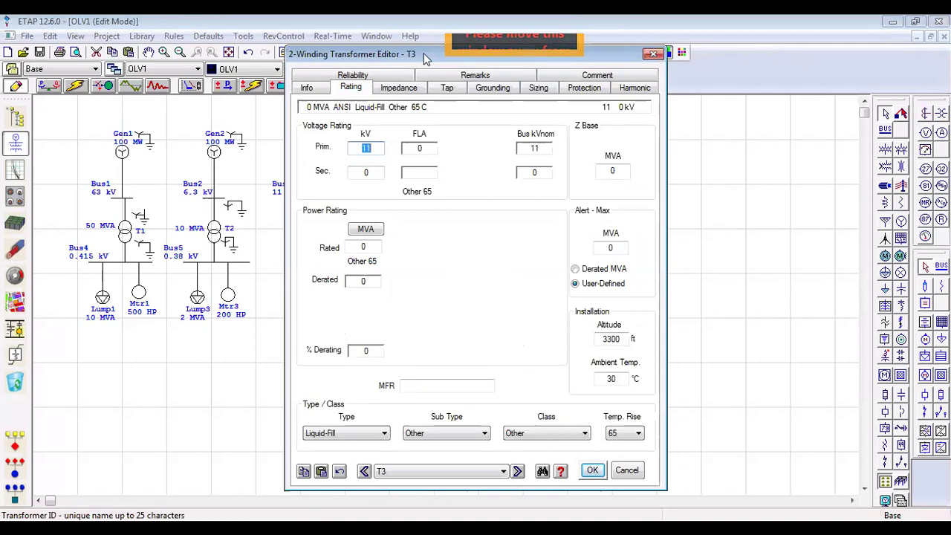
drag(426, 60, 631, 80)
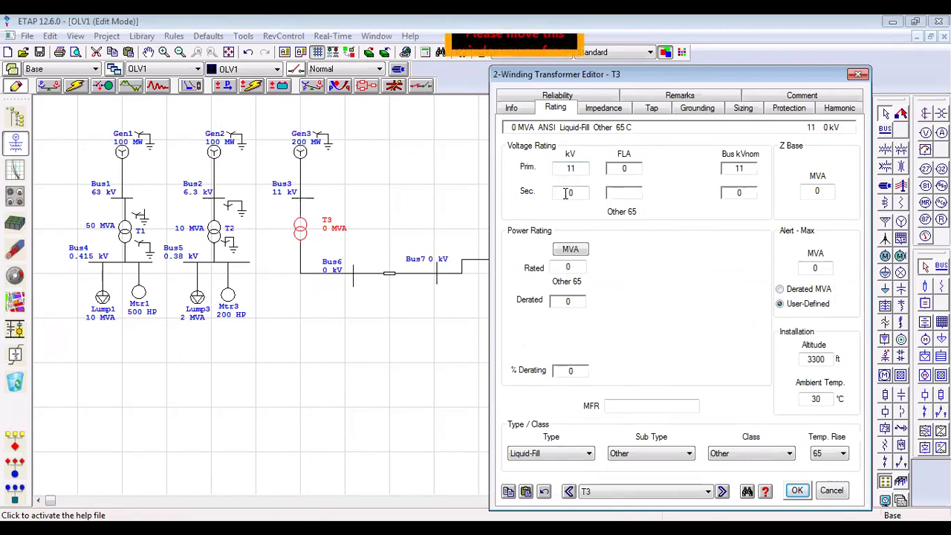
click(566, 267)
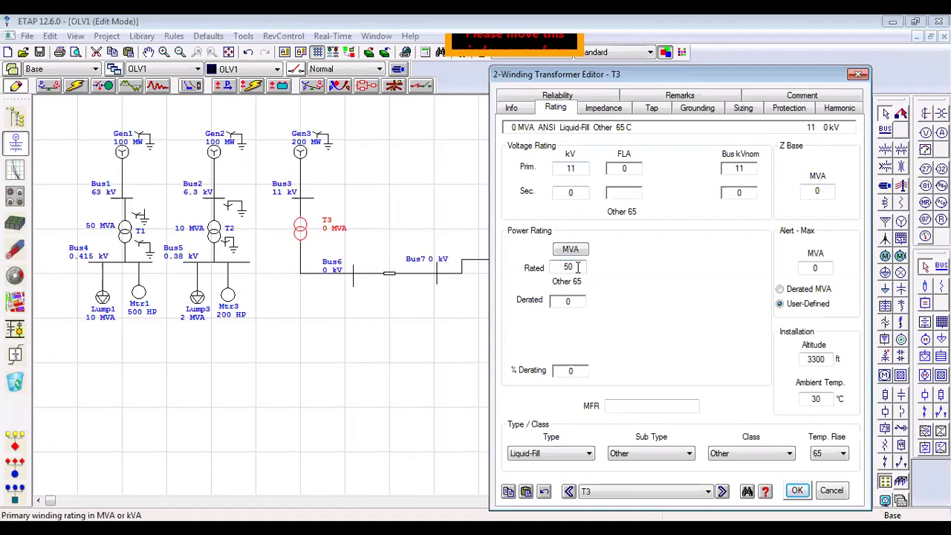
click(679, 282)
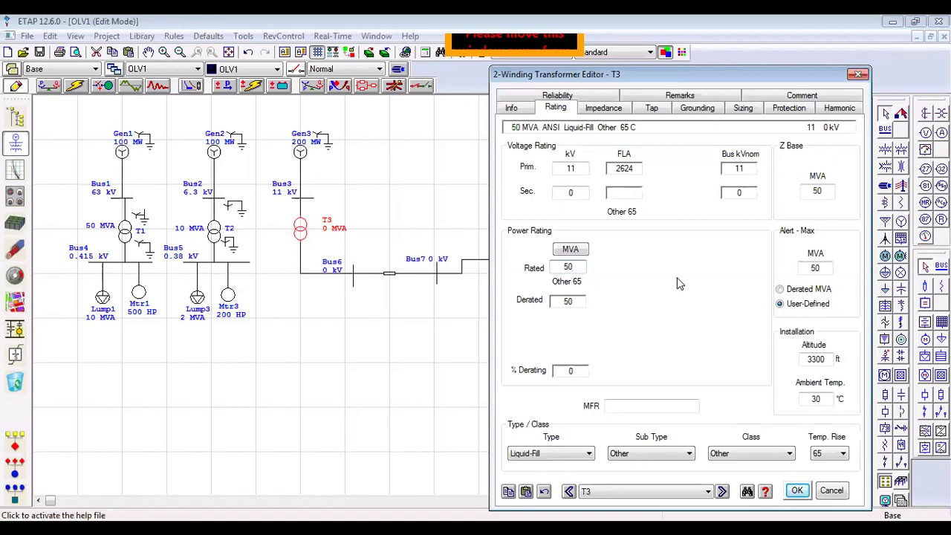
click(578, 192)
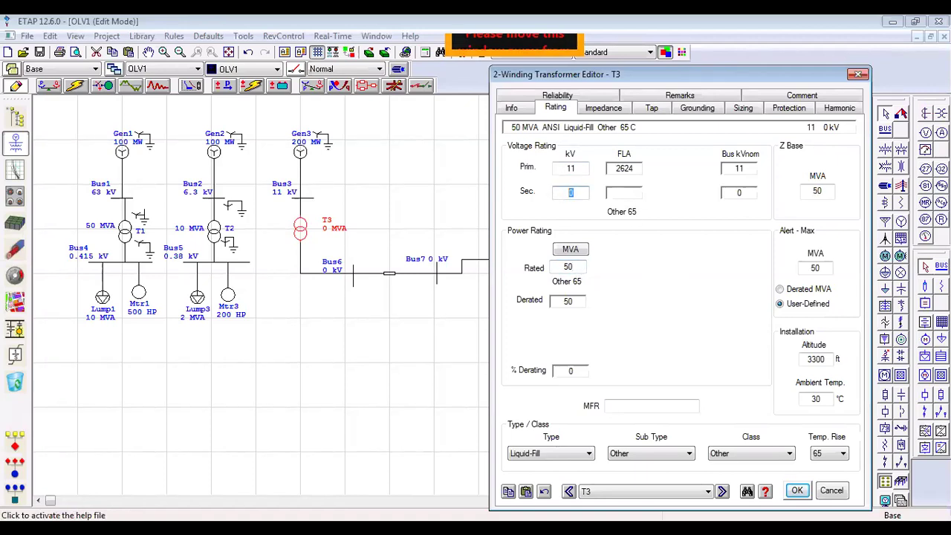
text(132)
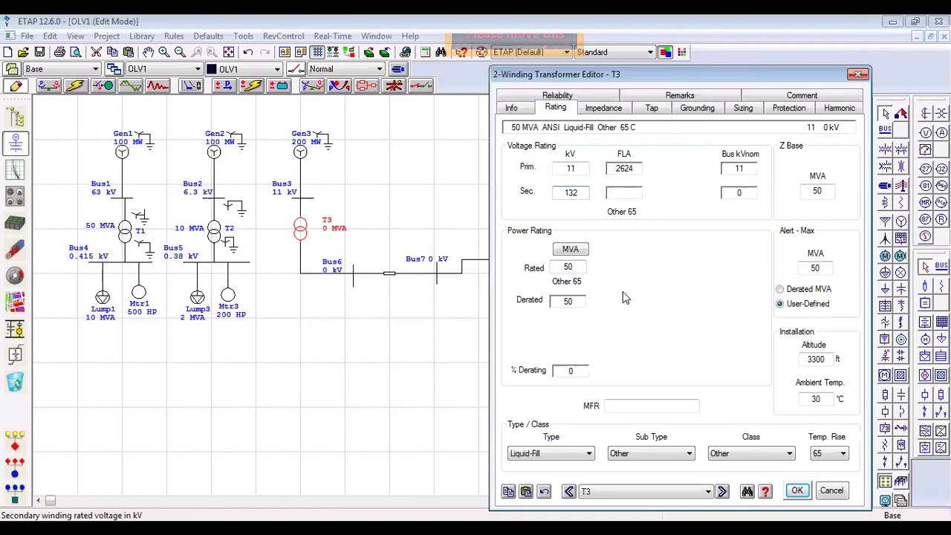
Step: Enable T3's grounding element symbols, make the primary a solidly grounded wye and the secondary a delta, and accept the transformer data
click(710, 109)
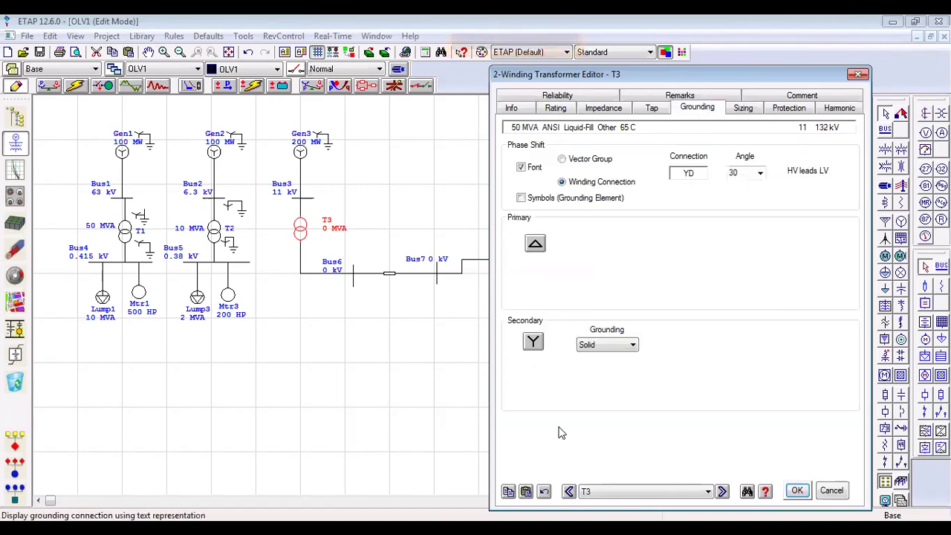
click(522, 198)
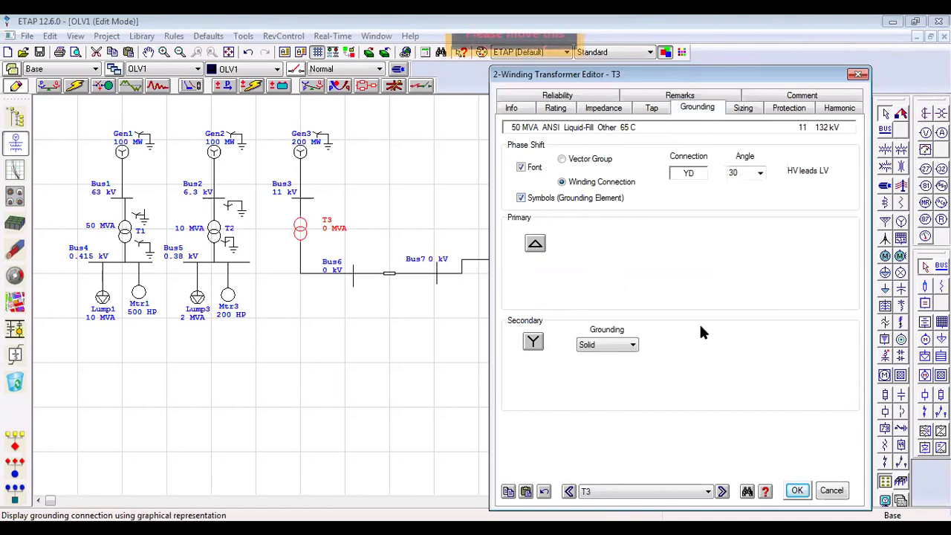
click(535, 245)
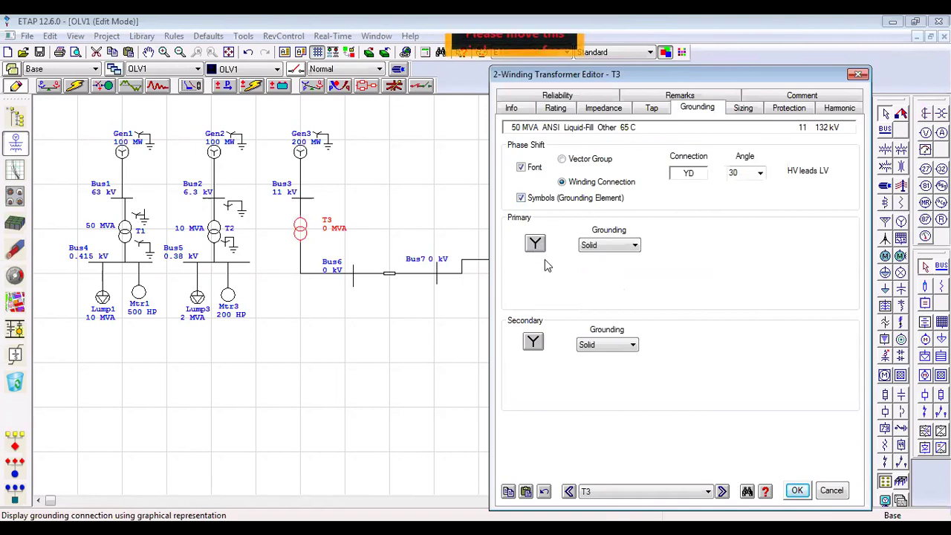
click(533, 342)
click(533, 343)
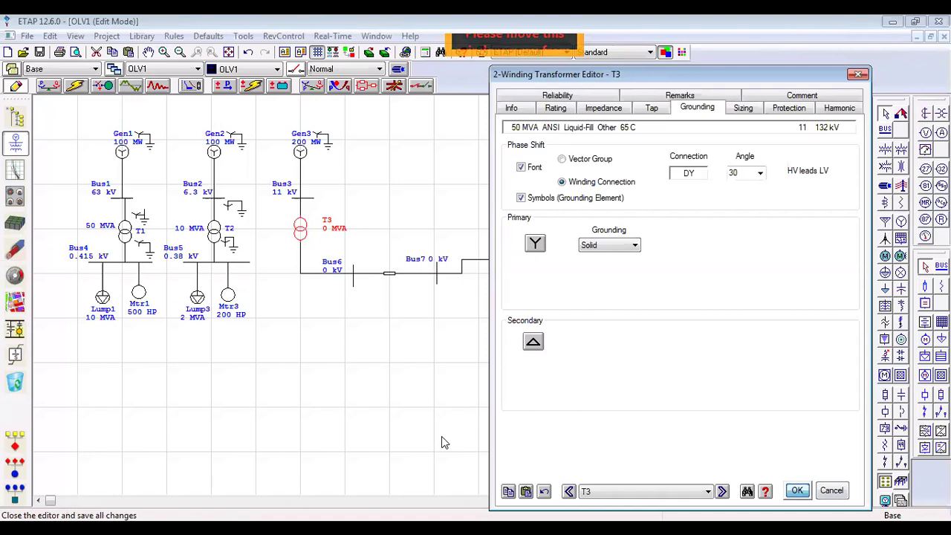
key(Return)
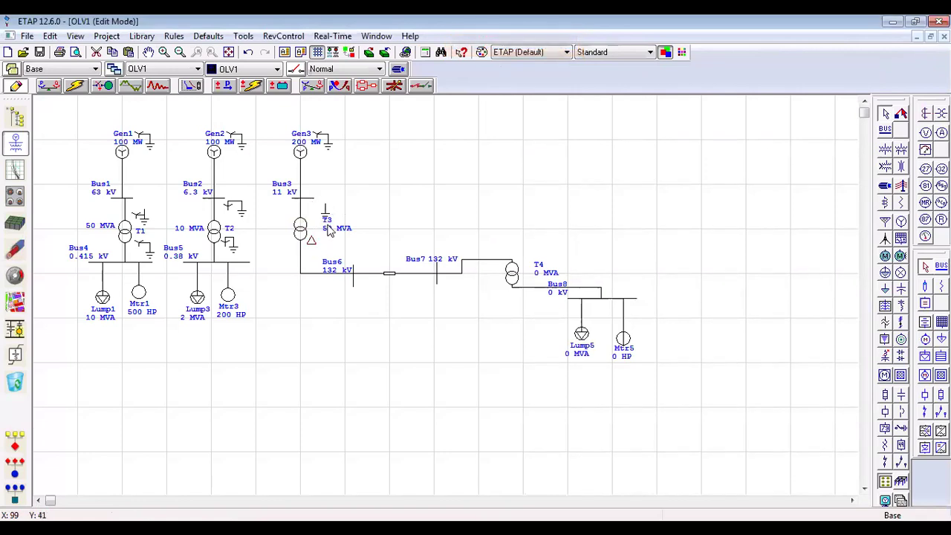
Step: Move T3's ID label close beside it and its MVA label to its left, and shift the transformer slightly upward
drag(328, 222, 317, 229)
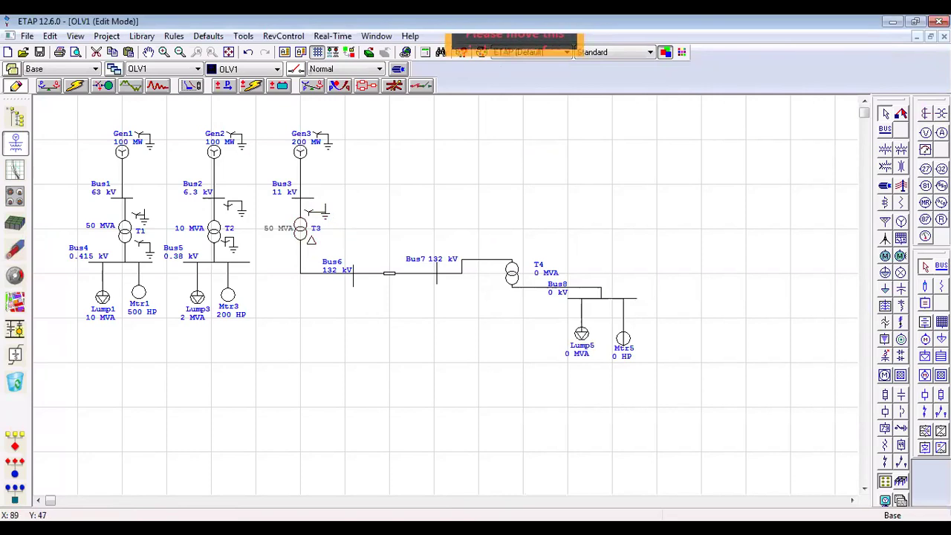
drag(331, 228, 281, 232)
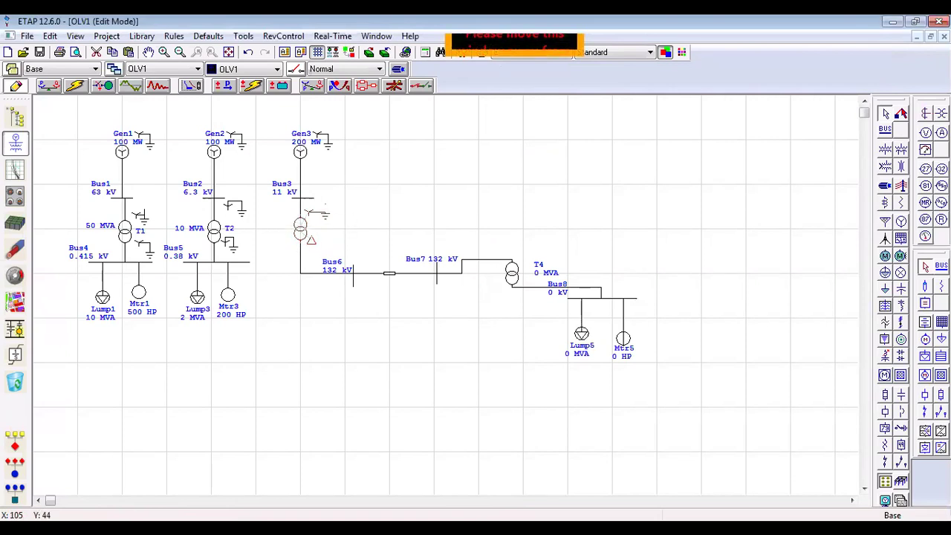
key(Delete)
key(ctrl+z)
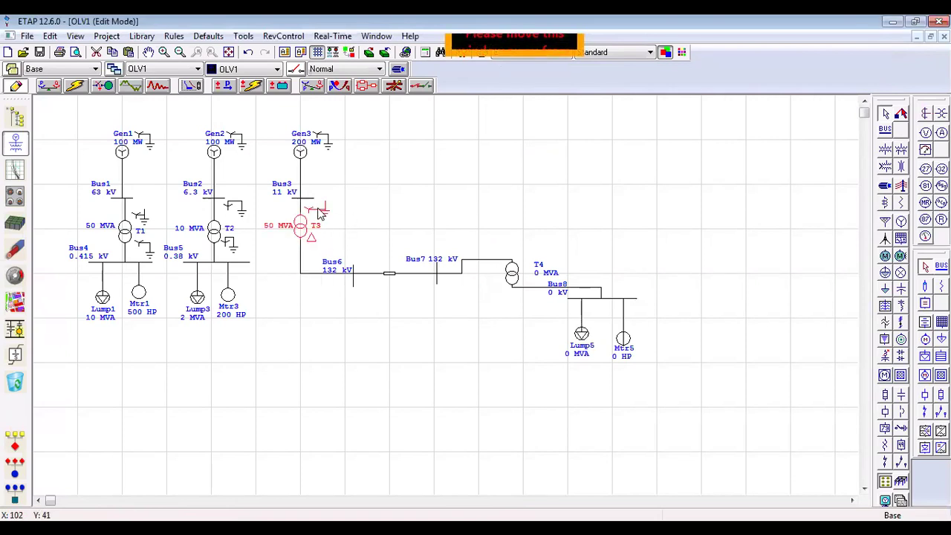
click(422, 317)
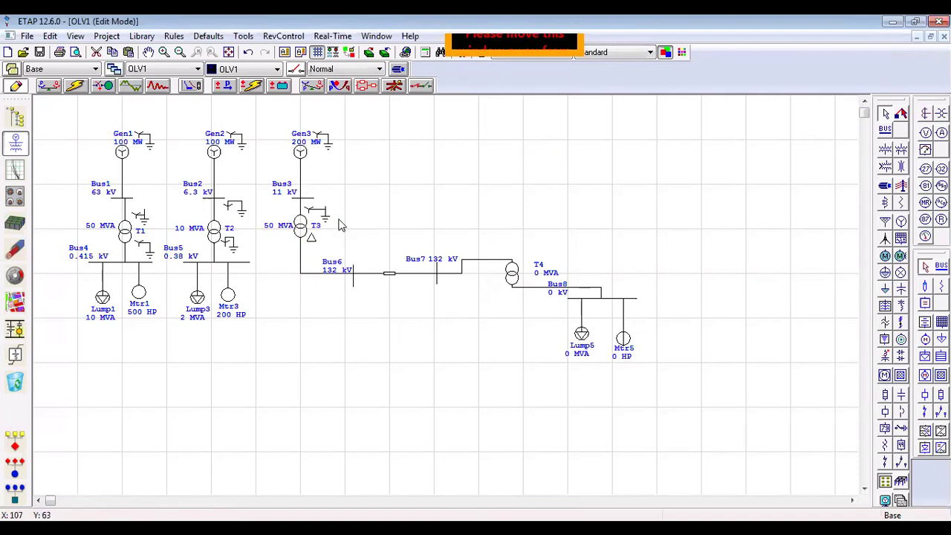
click(322, 237)
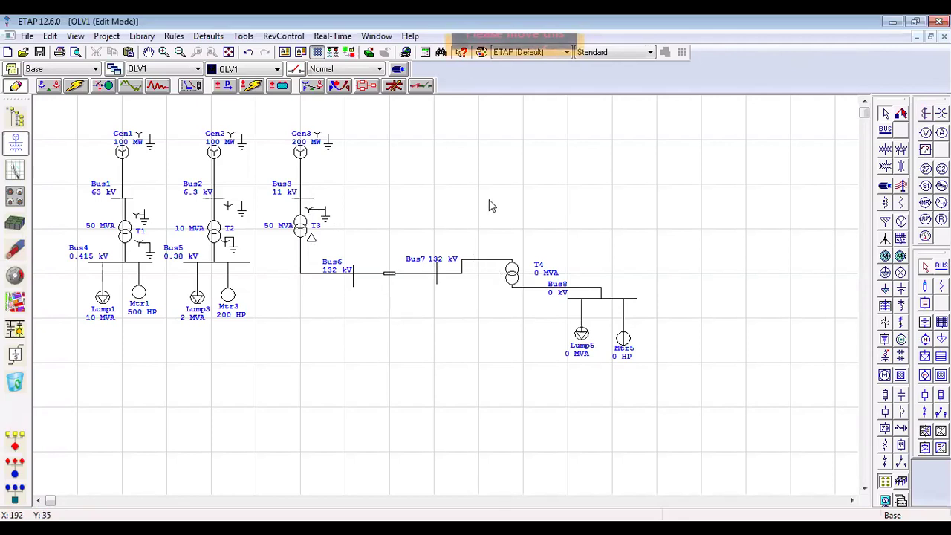
click(513, 275)
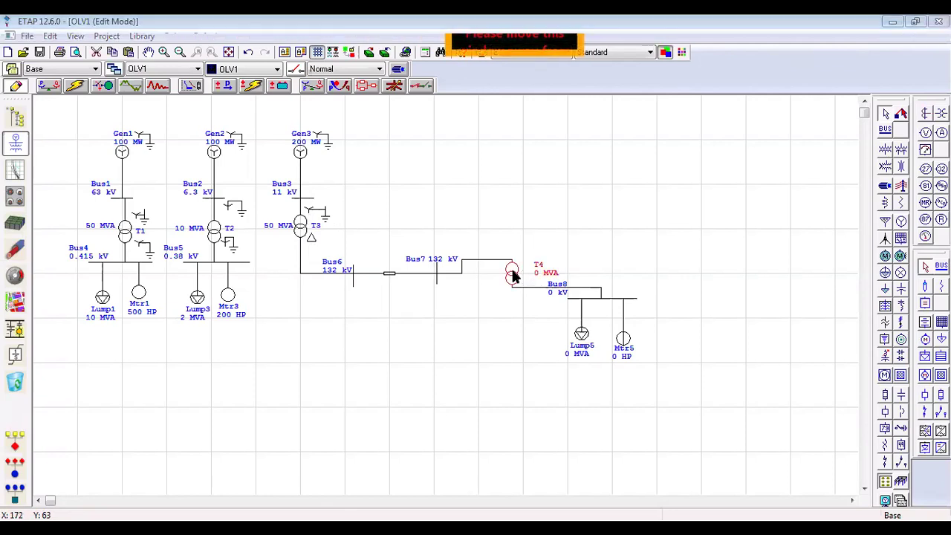
double_click(513, 275)
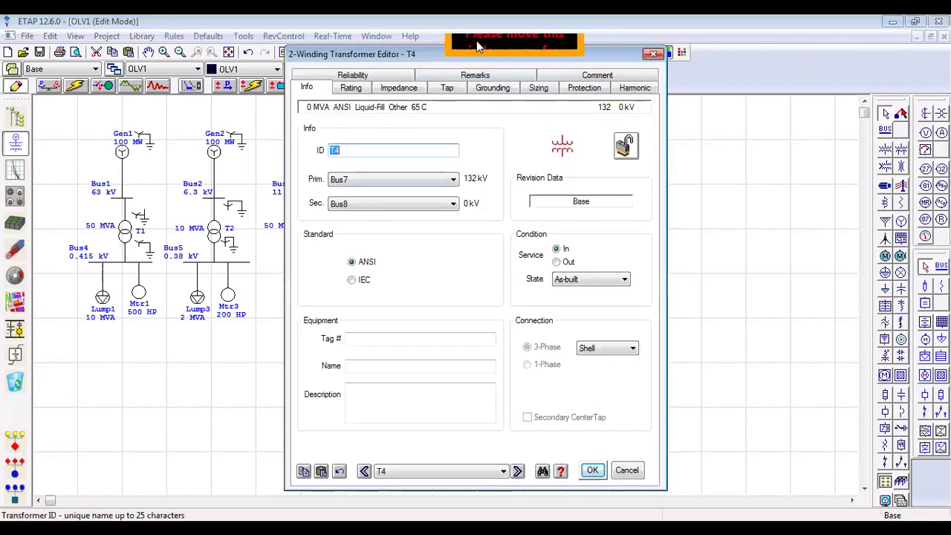
drag(428, 58, 725, 89)
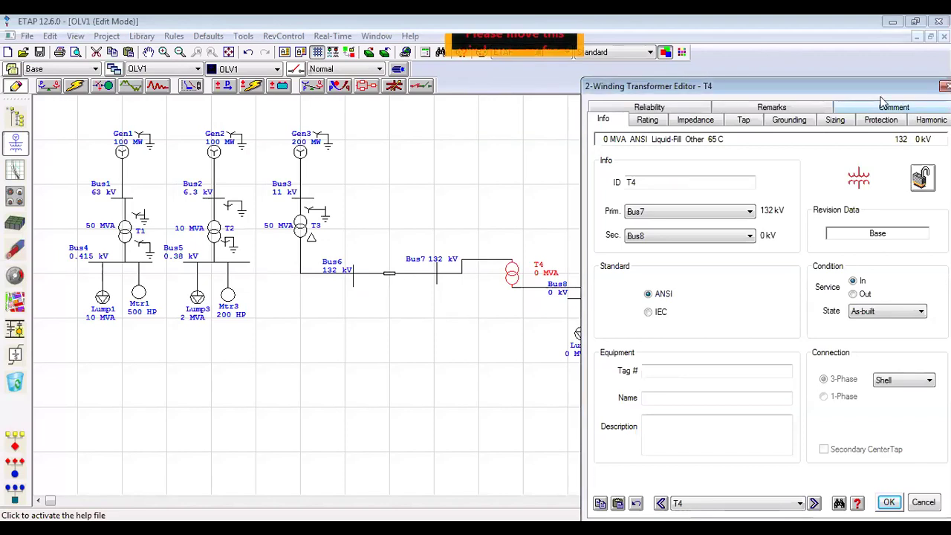
drag(881, 94, 850, 90)
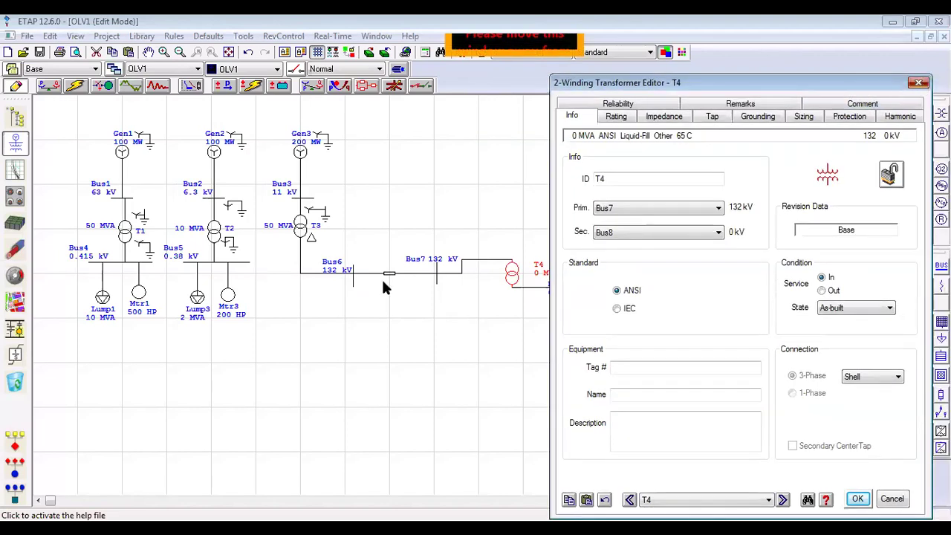
Step: Review transmission line Line1's conductor parameters and phase configuration, and close its editor with the data accepted
click(389, 274)
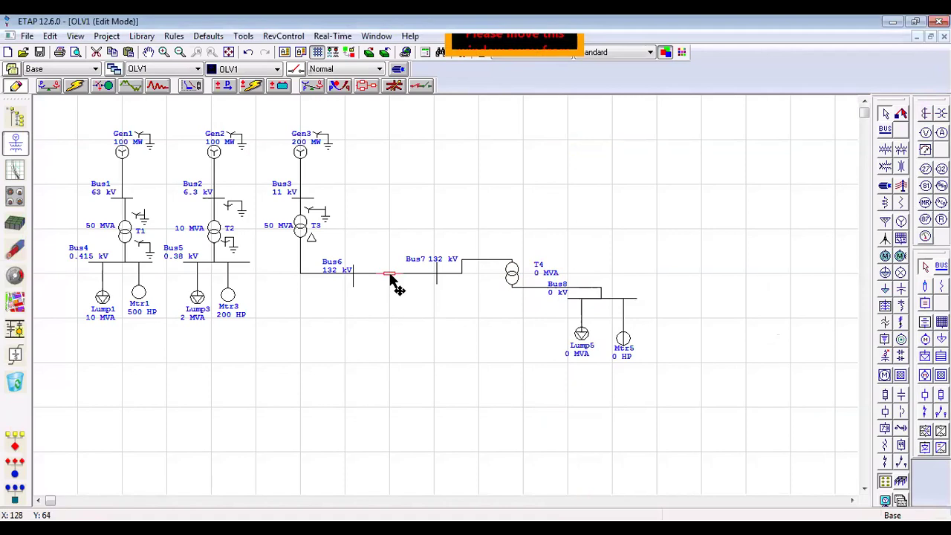
double_click(389, 275)
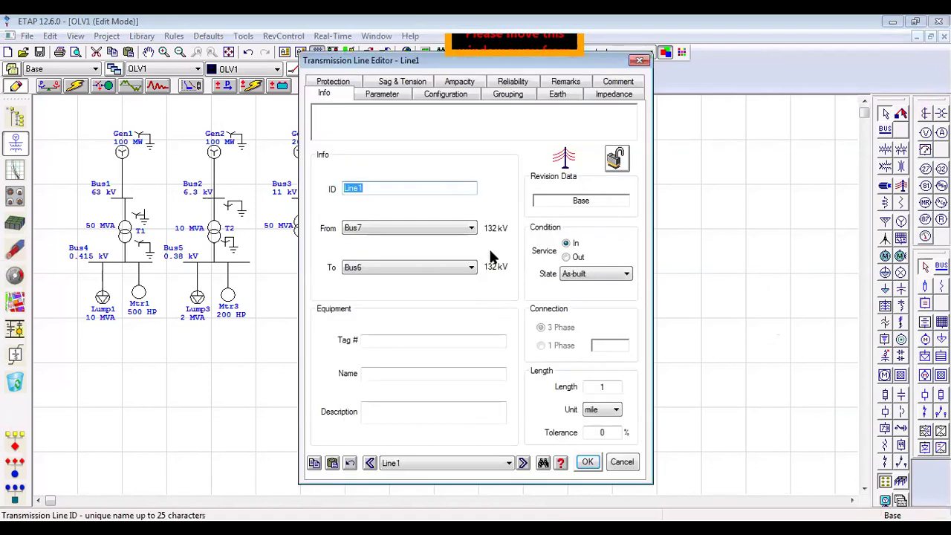
click(383, 95)
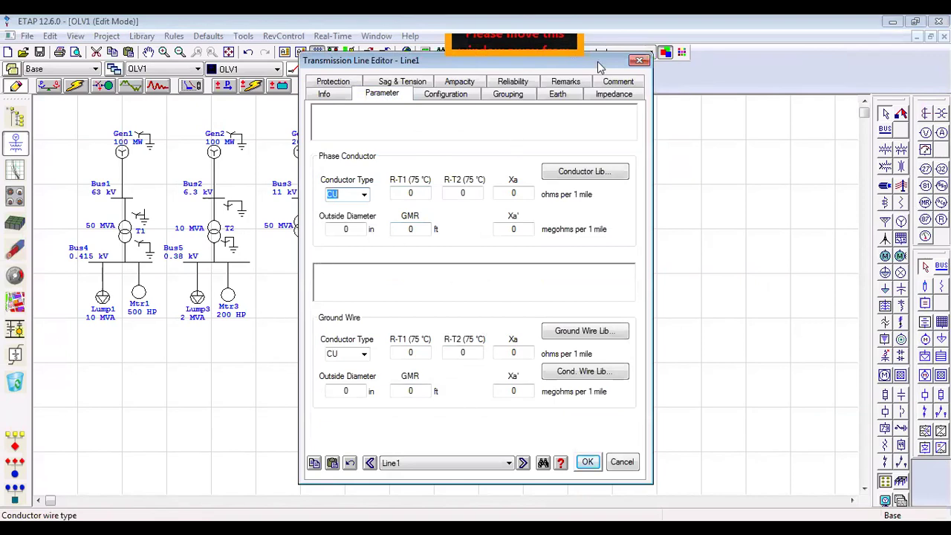
click(444, 95)
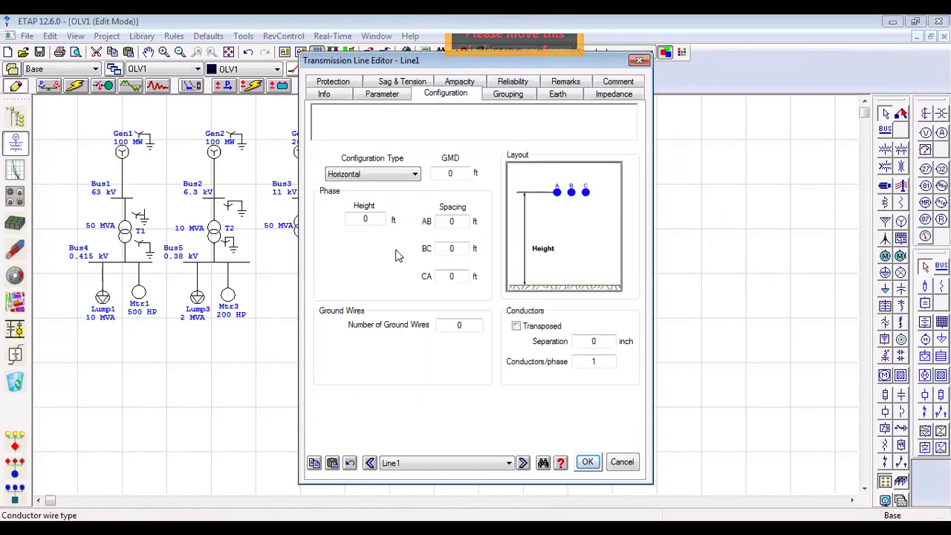
click(587, 463)
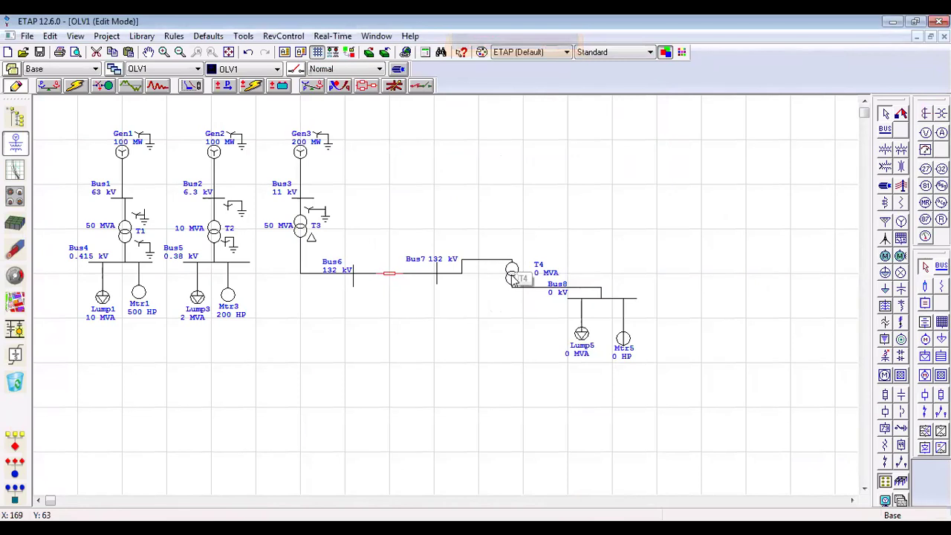
Step: Set transformer T4's secondary voltage to 11 kV and its rated power to 26 MVA
click(513, 279)
double_click(513, 280)
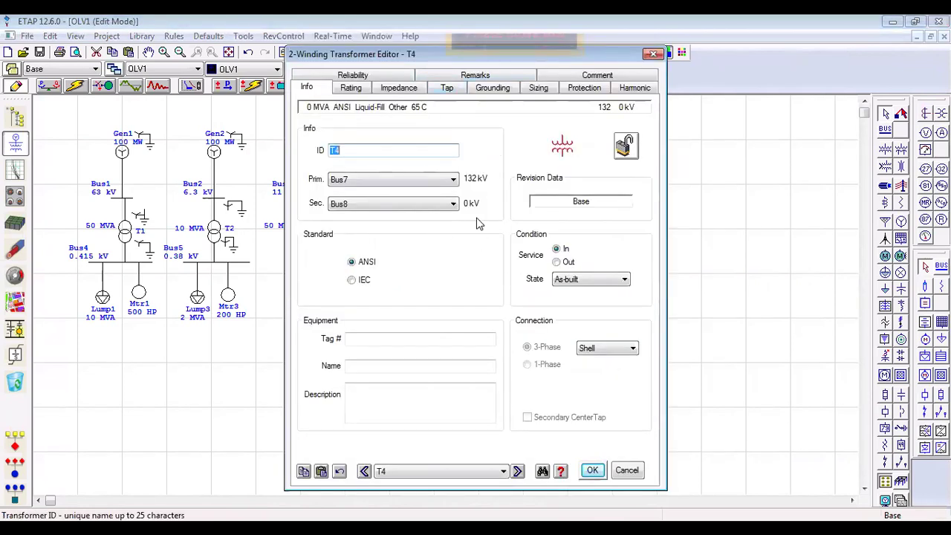
click(351, 89)
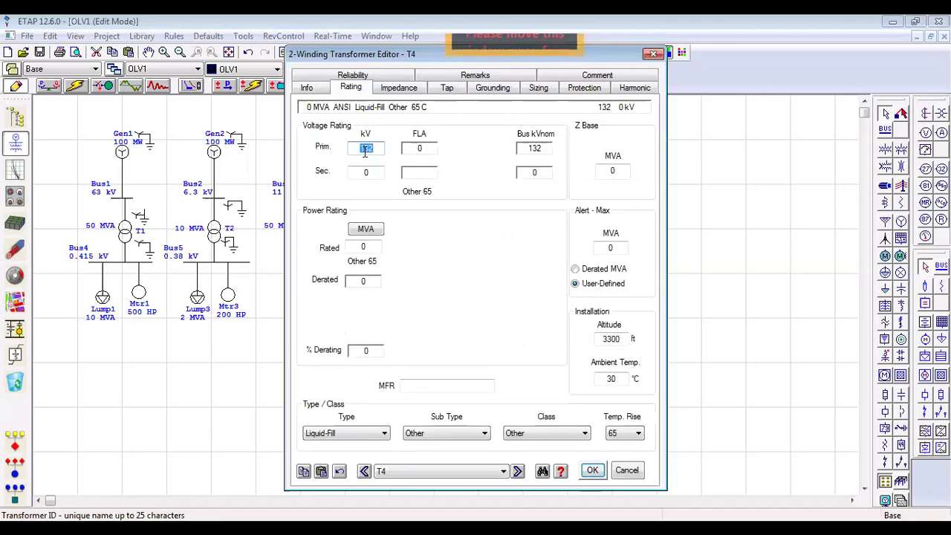
drag(617, 58, 848, 58)
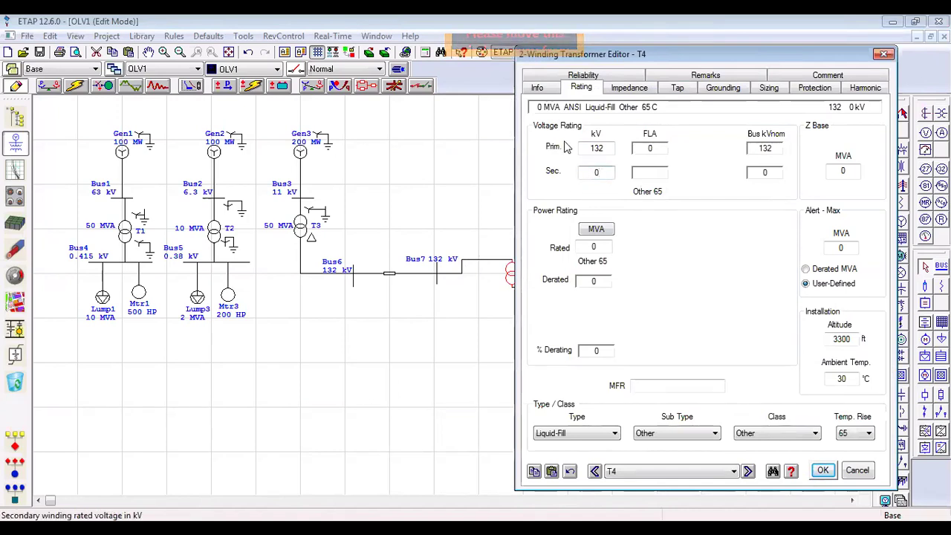
text(11)
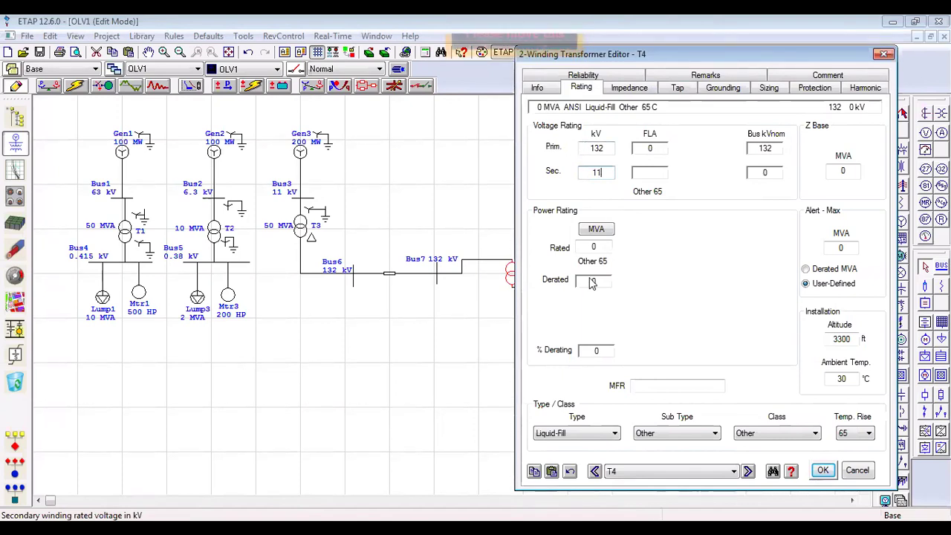
click(594, 247)
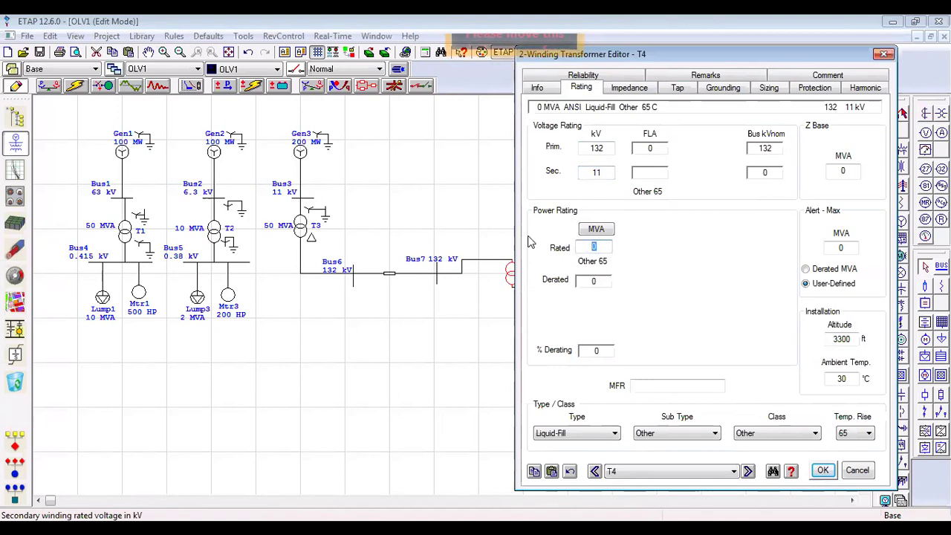
text(26)
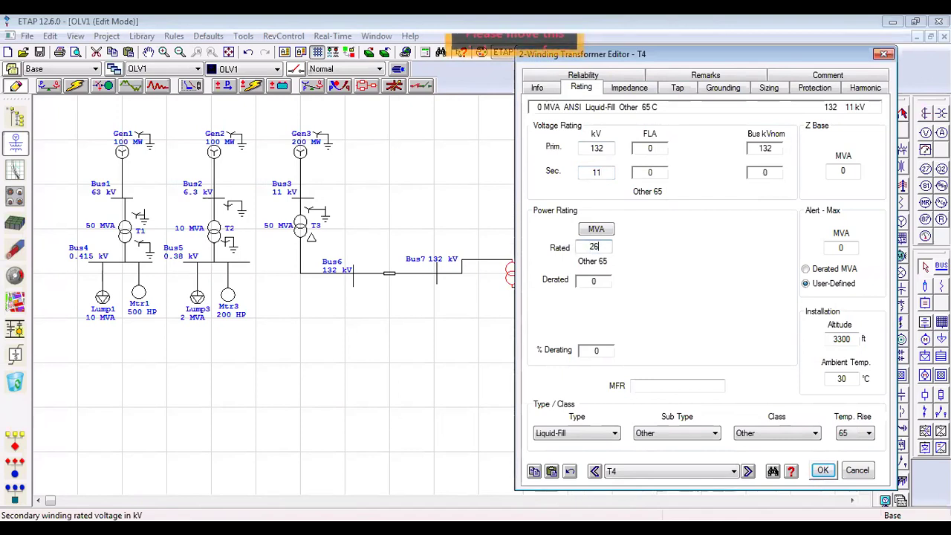
Step: Enable T4's grounding element symbols, make the primary a solidly grounded wye and the secondary a delta, and accept the transformer data
click(727, 91)
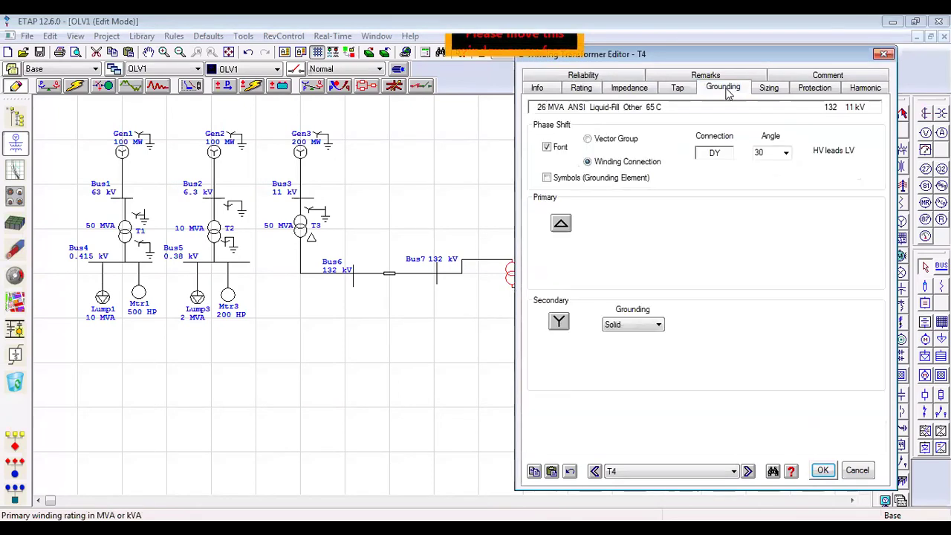
click(548, 178)
click(562, 226)
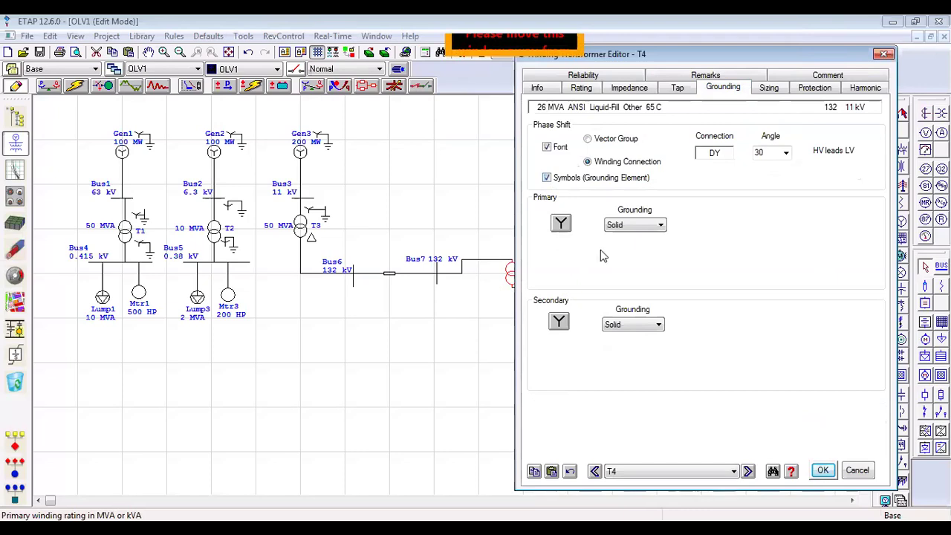
click(560, 326)
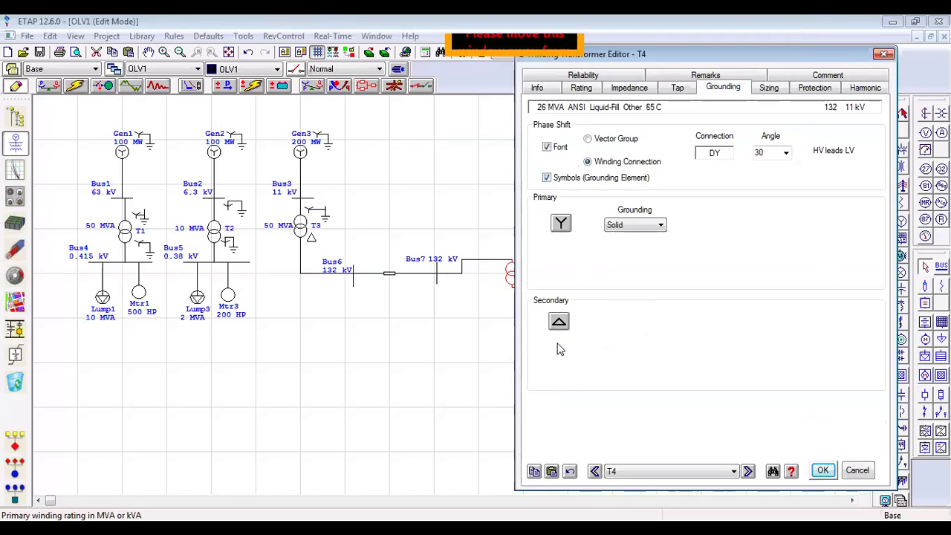
click(560, 227)
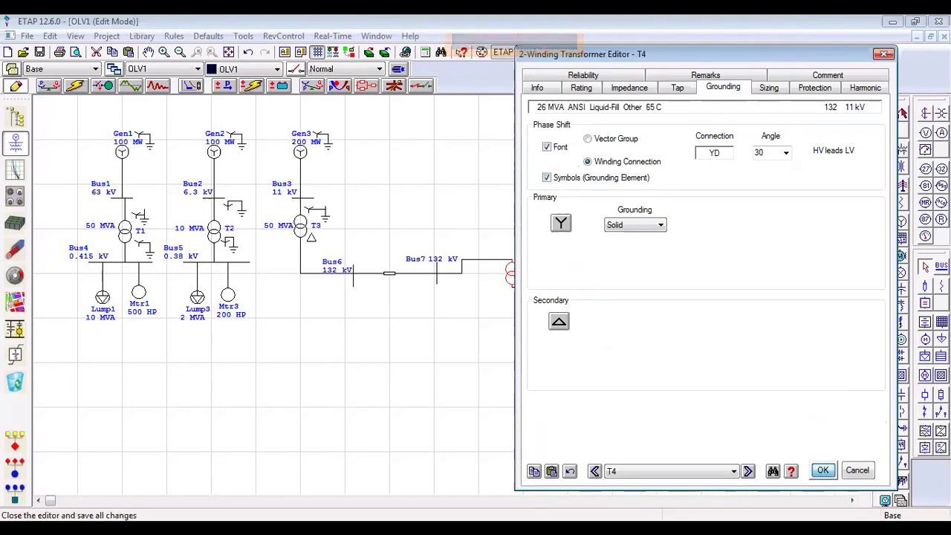
click(823, 471)
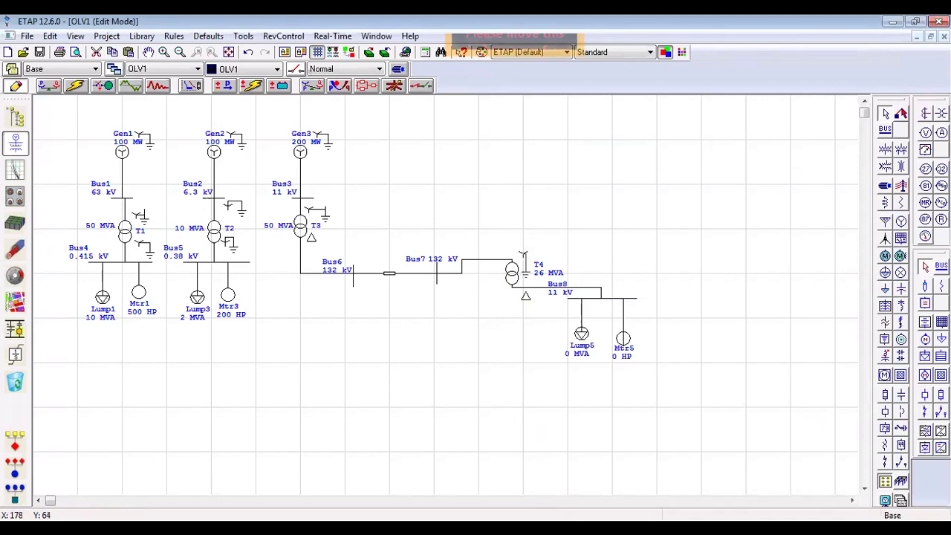
Step: Place T4's ID and MVA labels beside it, nudge the transformer slightly upward, and move Bus8's ID and kV labels to opposite ends of the bus
click(539, 268)
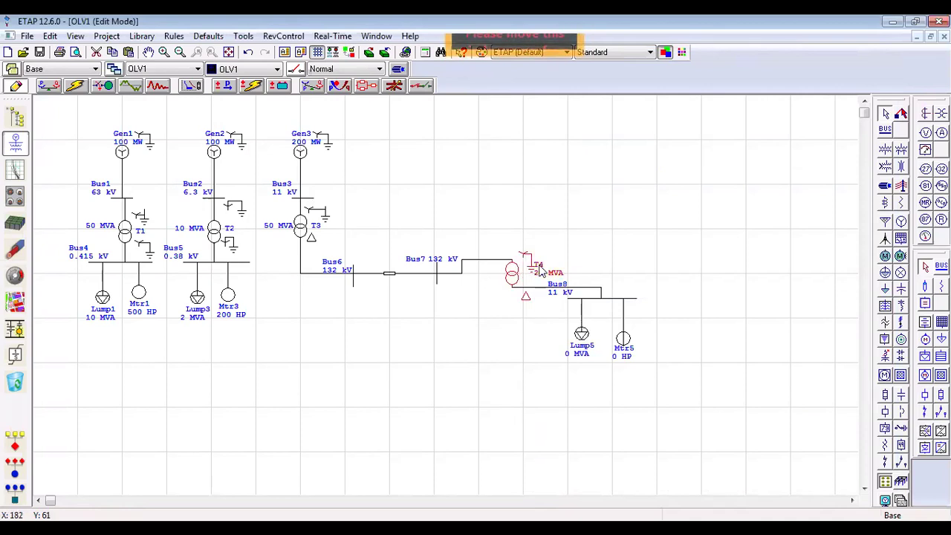
drag(540, 266, 532, 278)
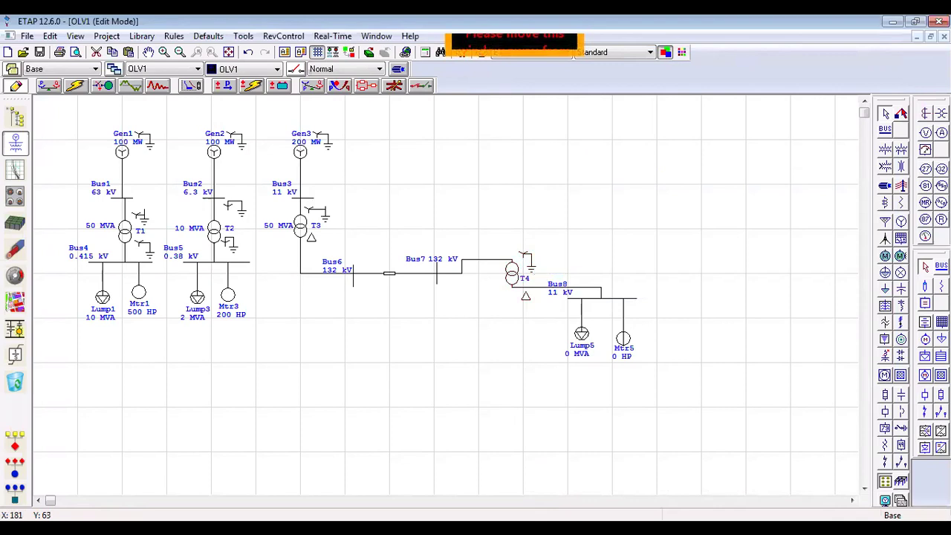
drag(471, 279, 485, 281)
click(527, 299)
drag(527, 299, 527, 293)
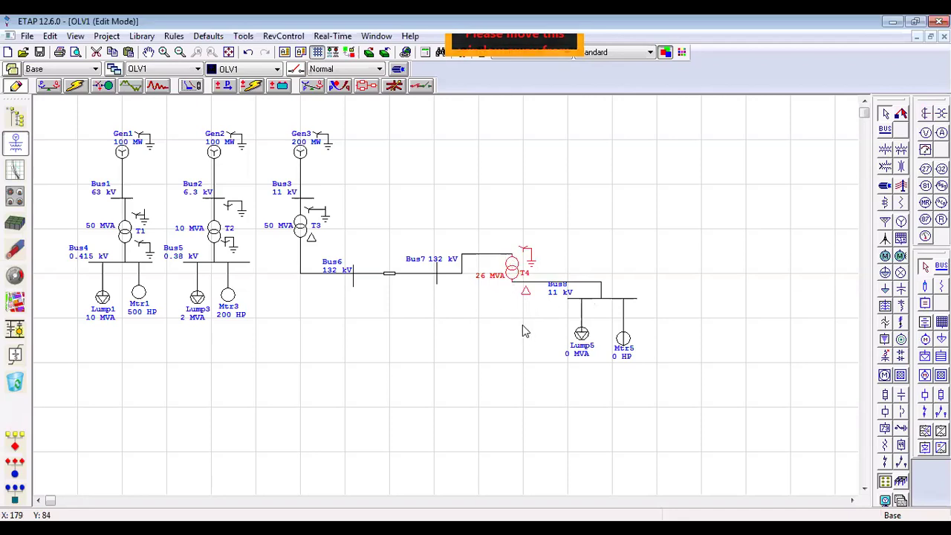
drag(559, 294, 653, 297)
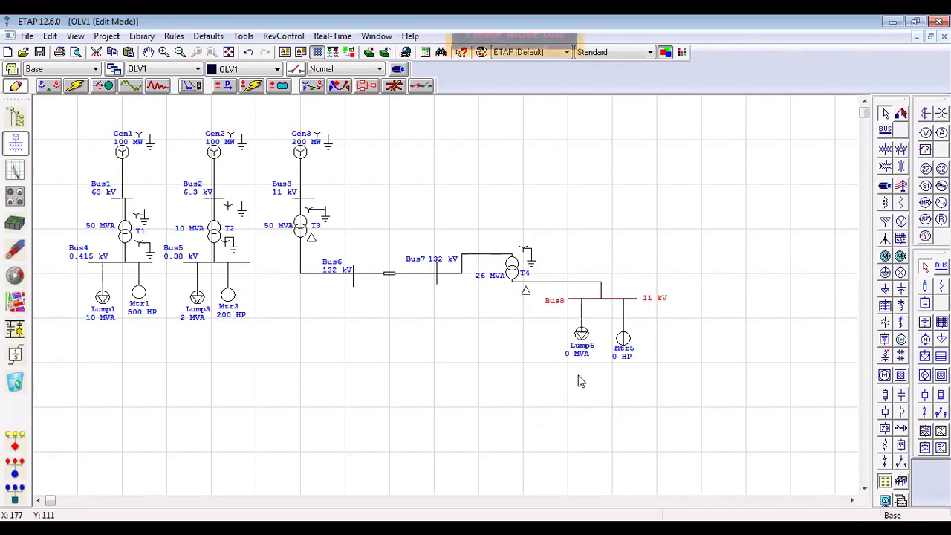
Step: Set lumped load Lump5's rating to 12 MVA
double_click(582, 335)
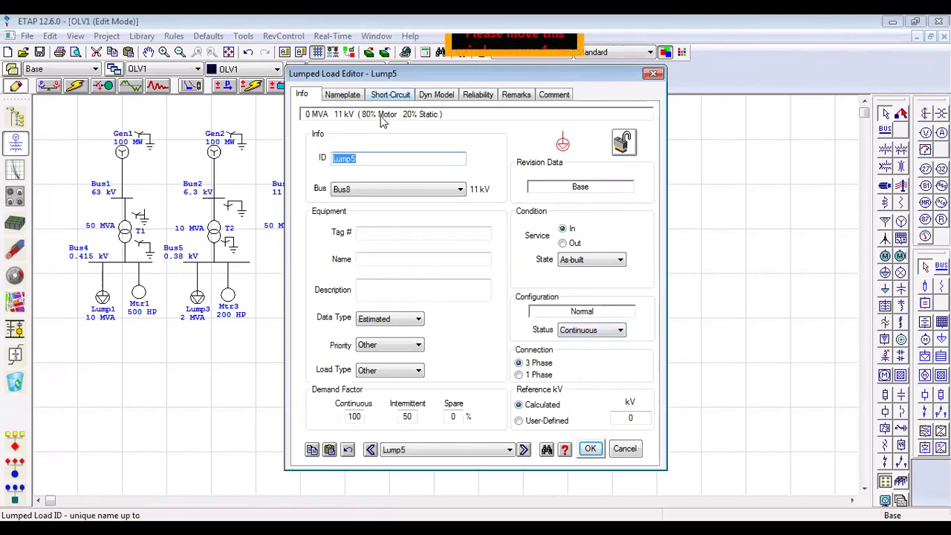
click(342, 95)
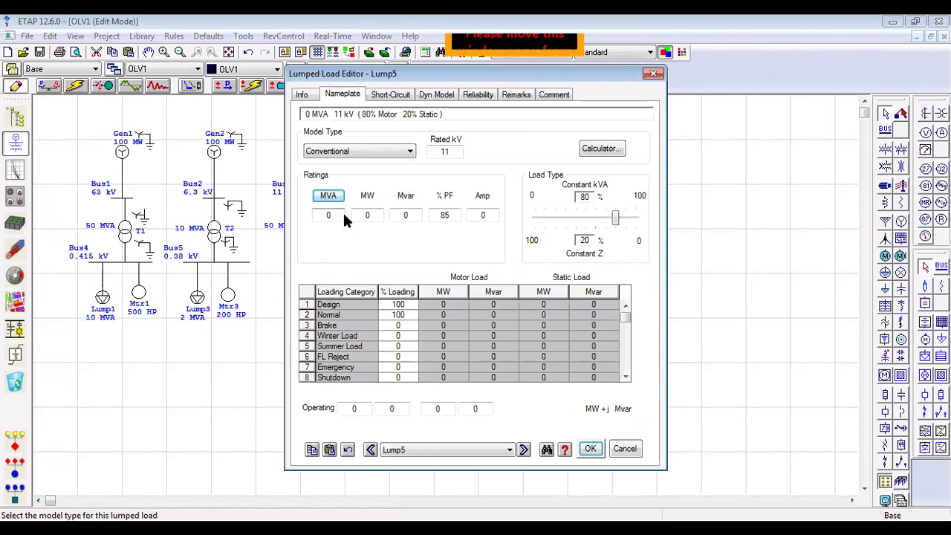
drag(336, 217, 312, 214)
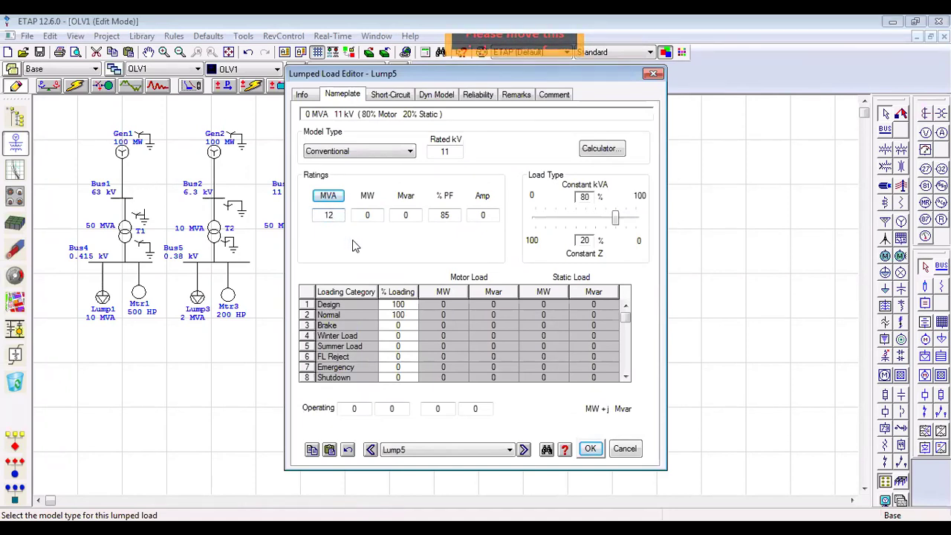
key(Tab)
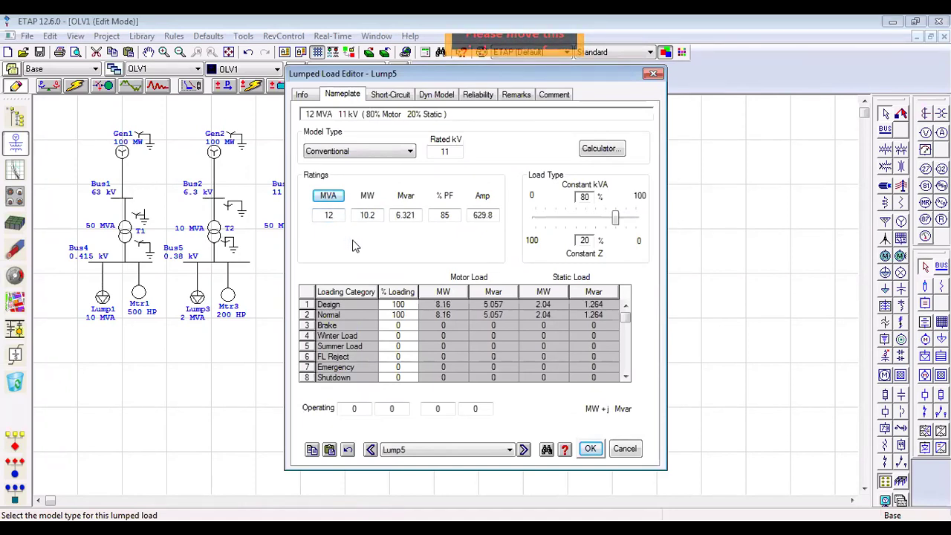
Step: Try to set Lump5's rated voltage to 132 kV
double_click(444, 152)
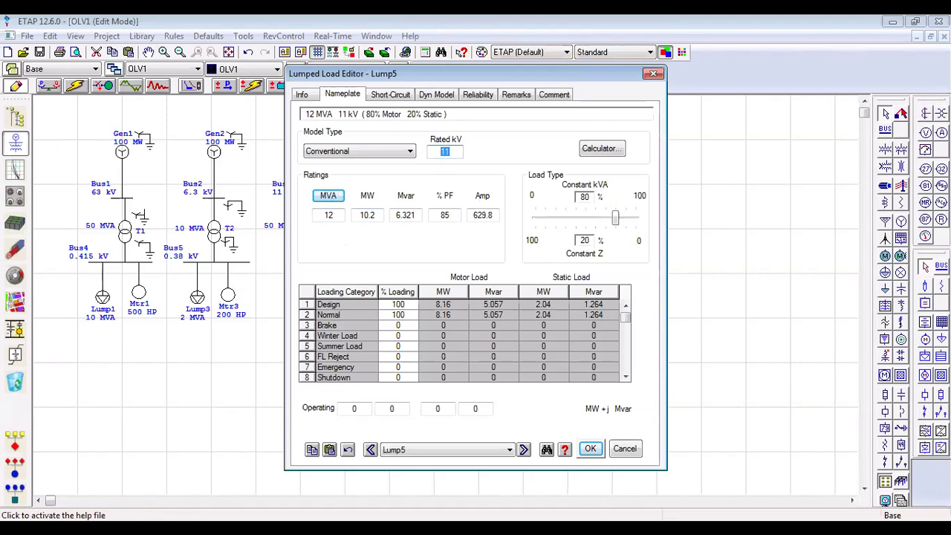
text(132)
key(Tab)
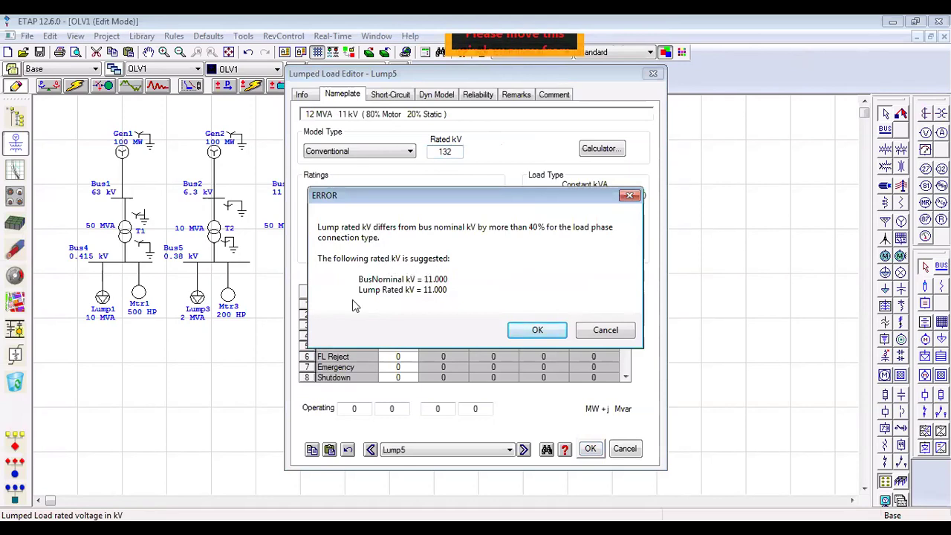
click(535, 332)
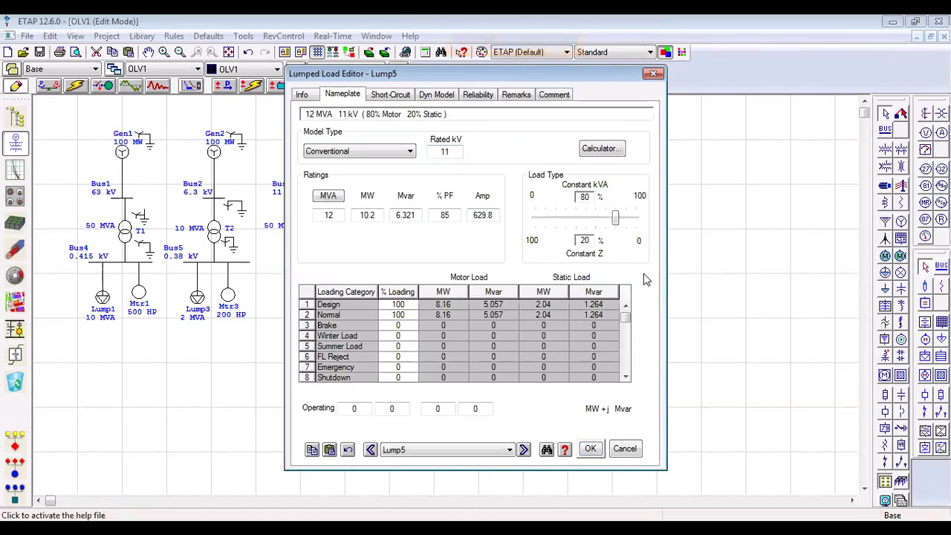
Step: Accept Lump5's load data, and rate motor Mtr5 at 100 HP with the NEC typical nameplate data, accepting the motor data
click(591, 449)
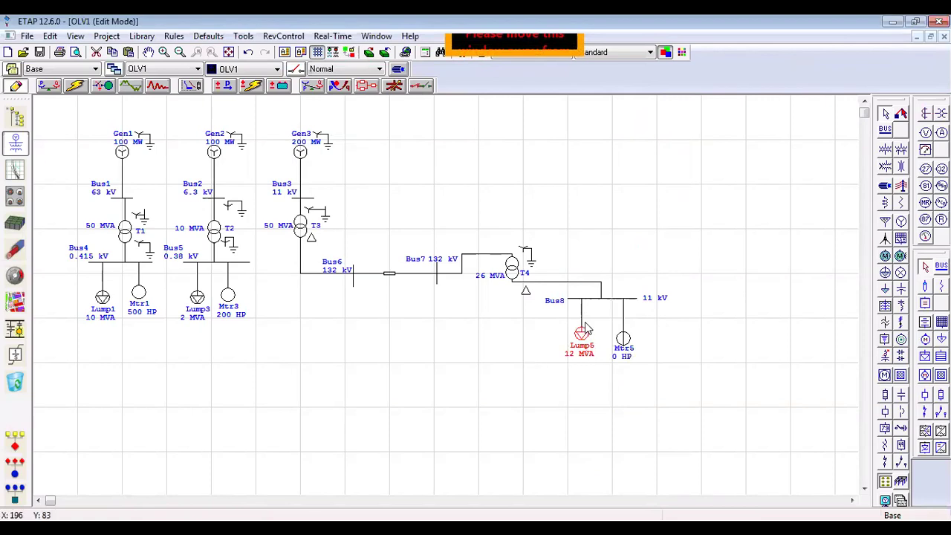
double_click(624, 338)
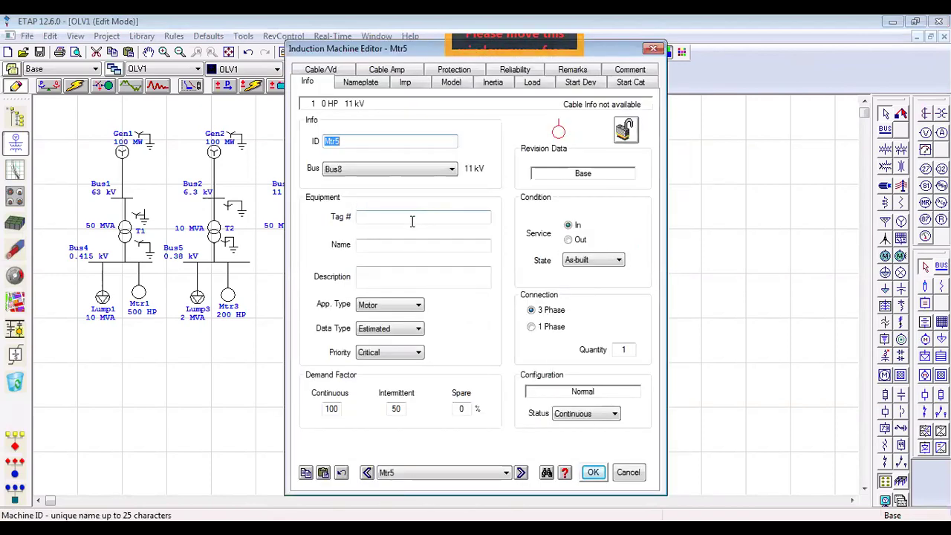
click(359, 83)
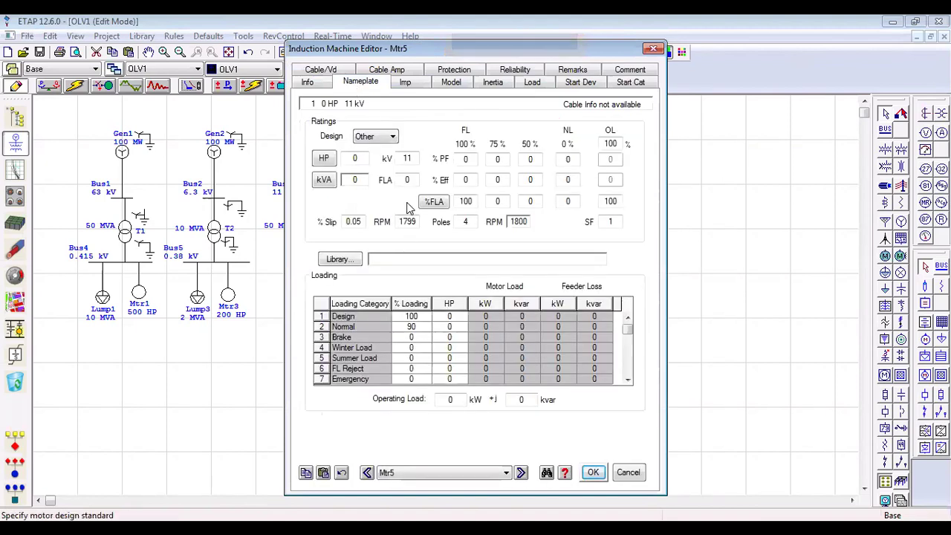
double_click(355, 158)
text(100)
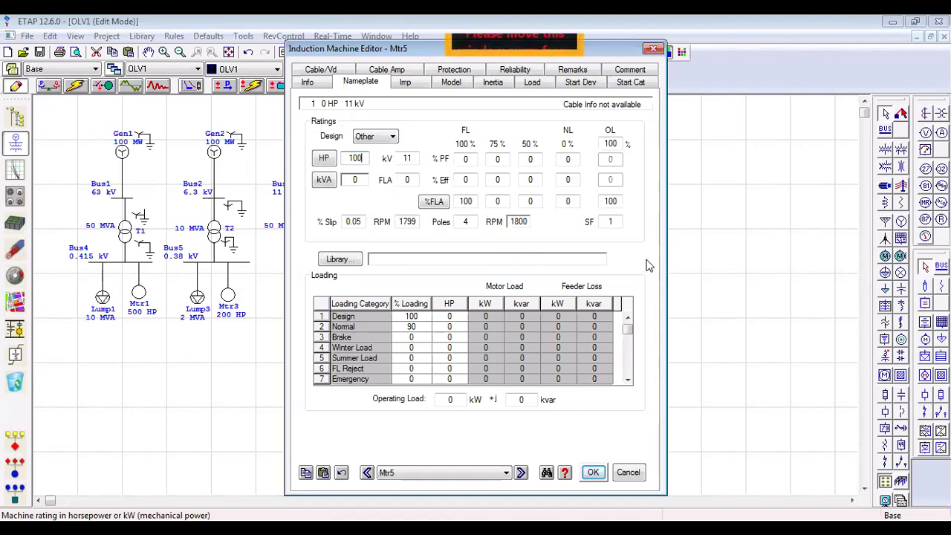
key(Tab)
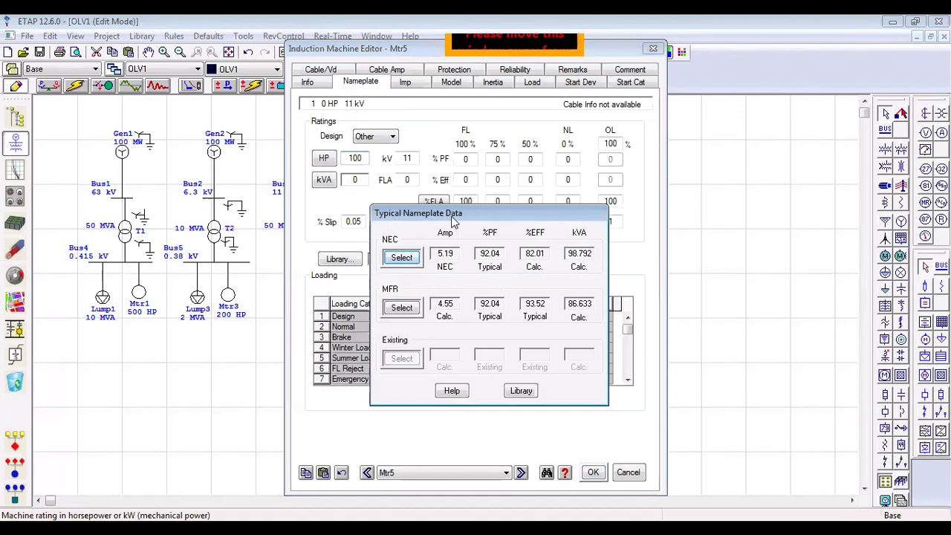
click(402, 259)
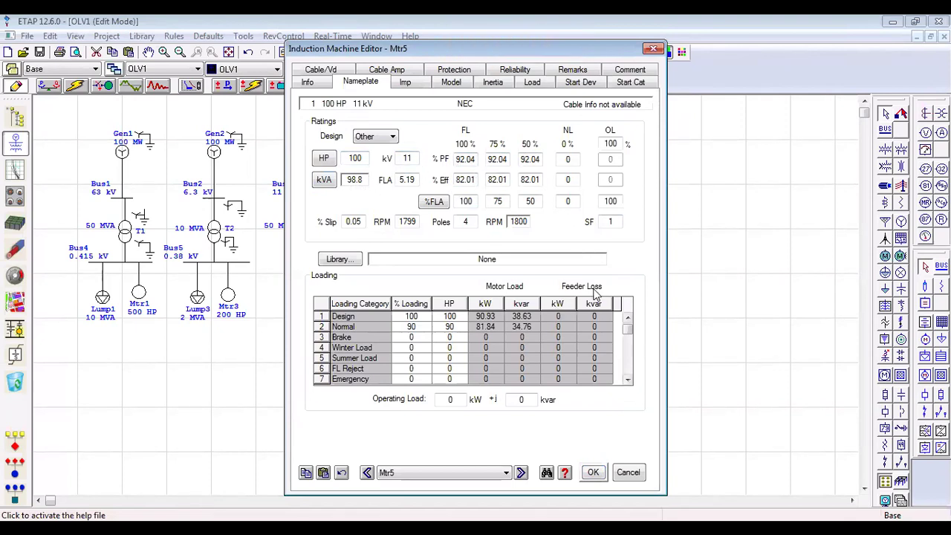
click(587, 475)
click(721, 368)
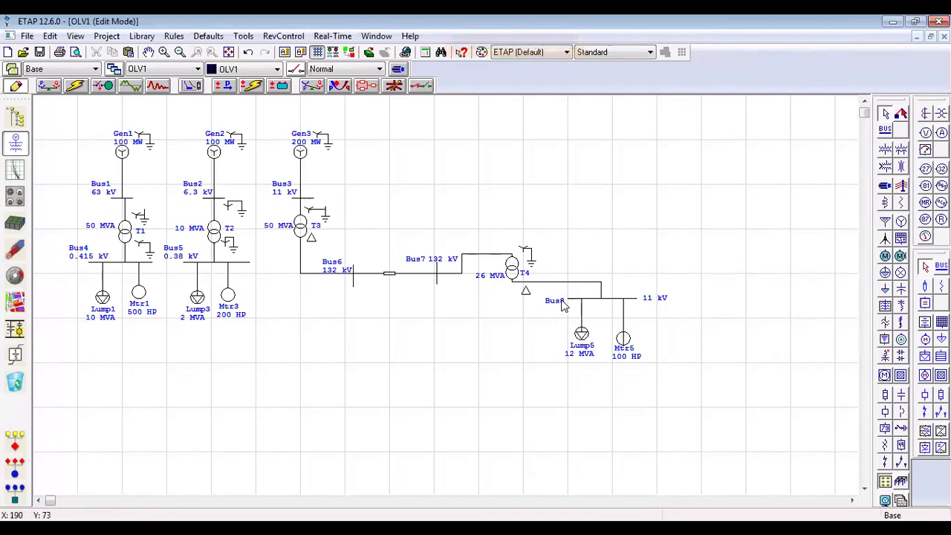
right_click(514, 272)
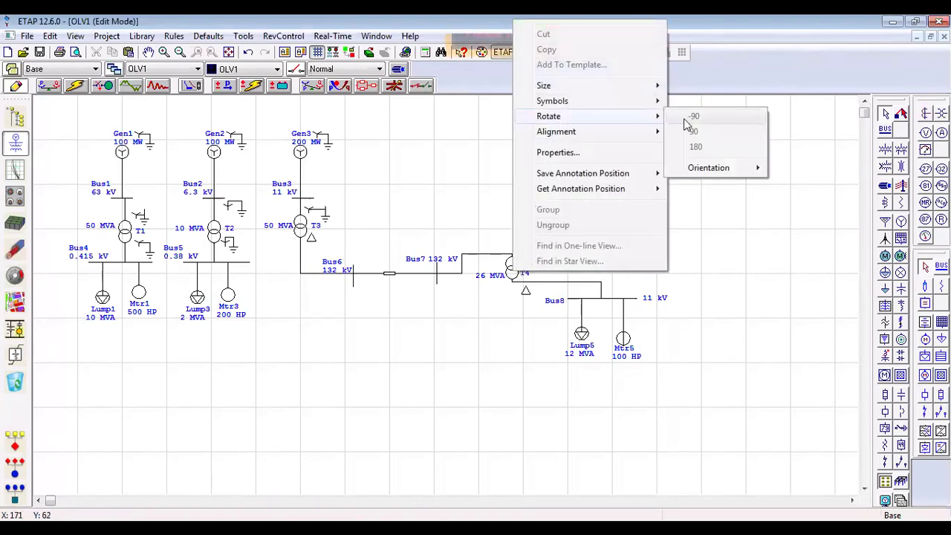
mouse_move(587, 132)
click(786, 363)
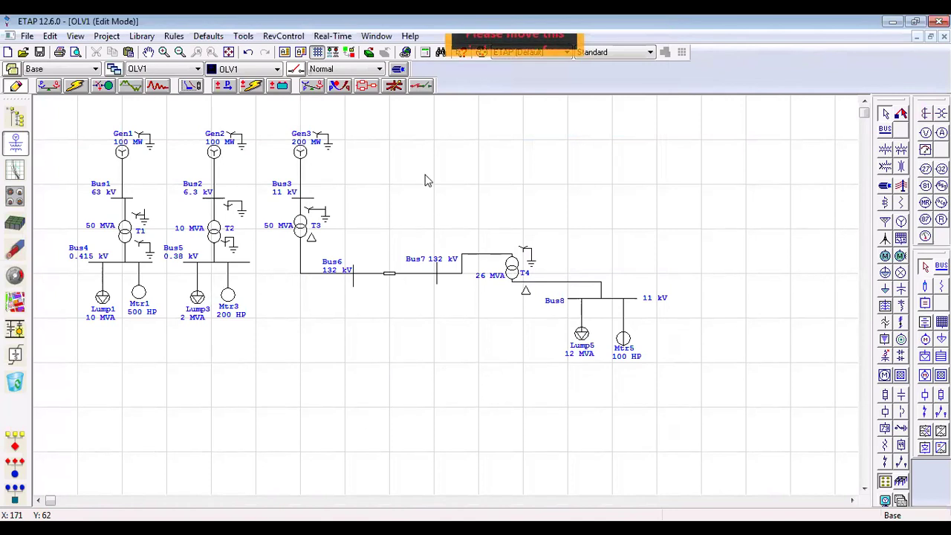
Step: Hide the grid in the one-line diagram view
click(76, 36)
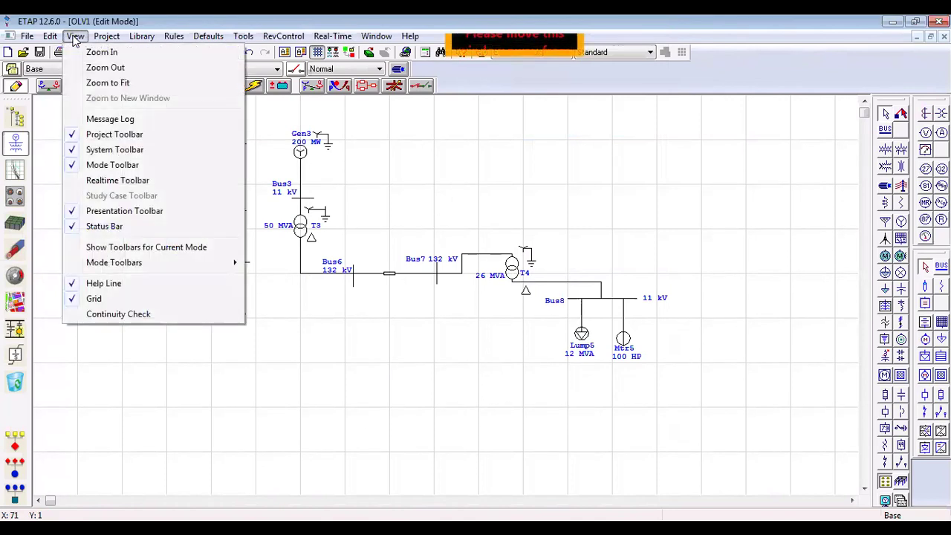
click(97, 301)
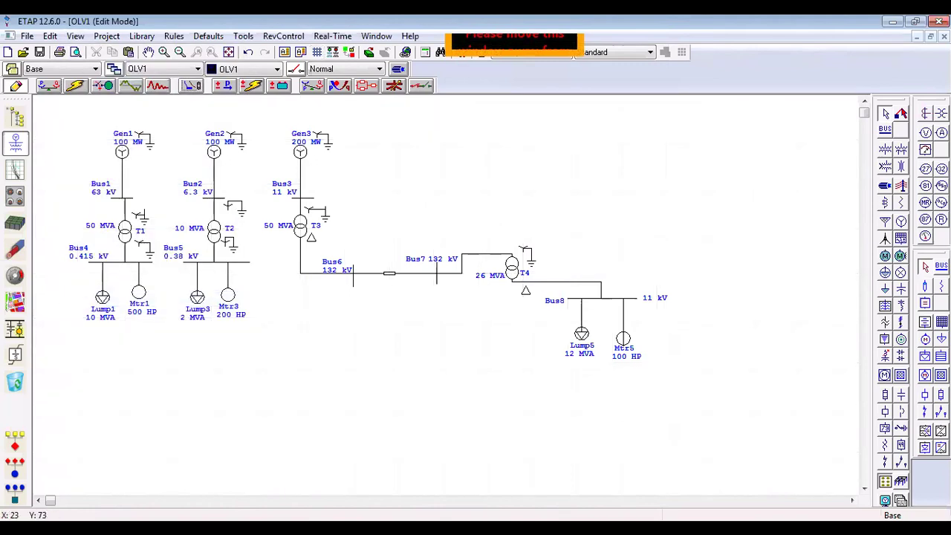